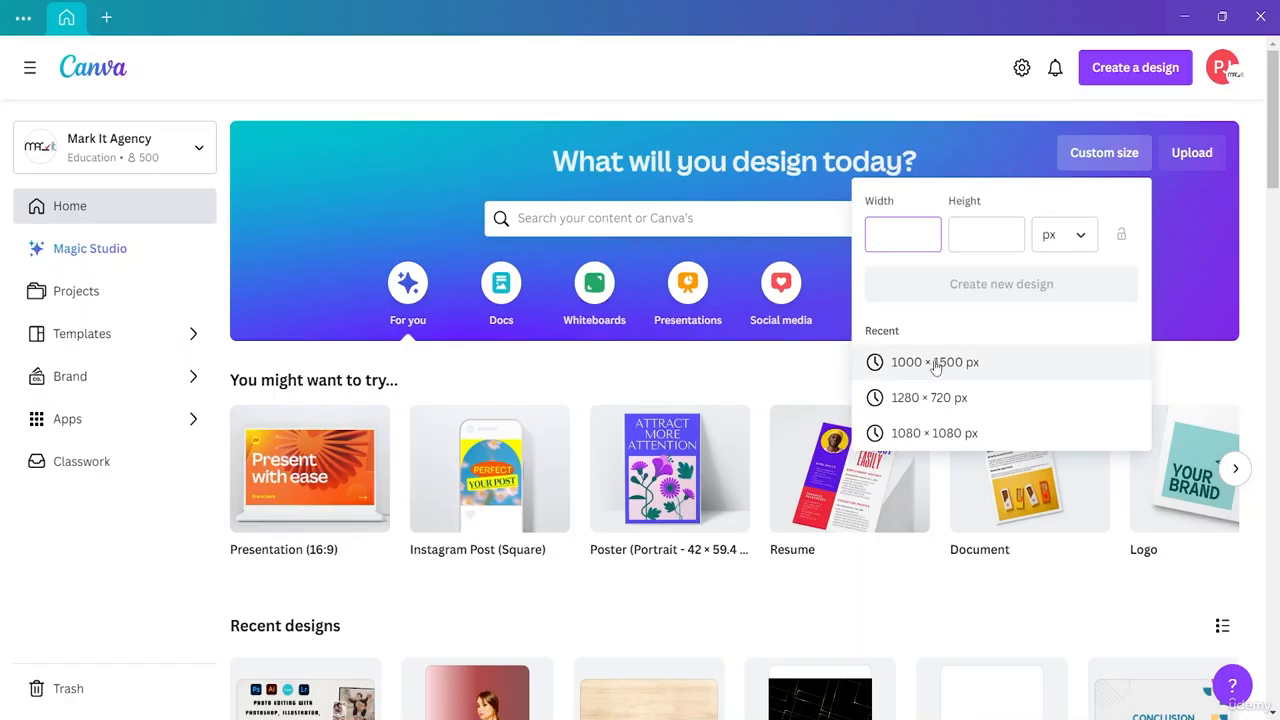
Create a new 1080 × 1080 px design and open the Photos category of the elements library.
click(927, 433)
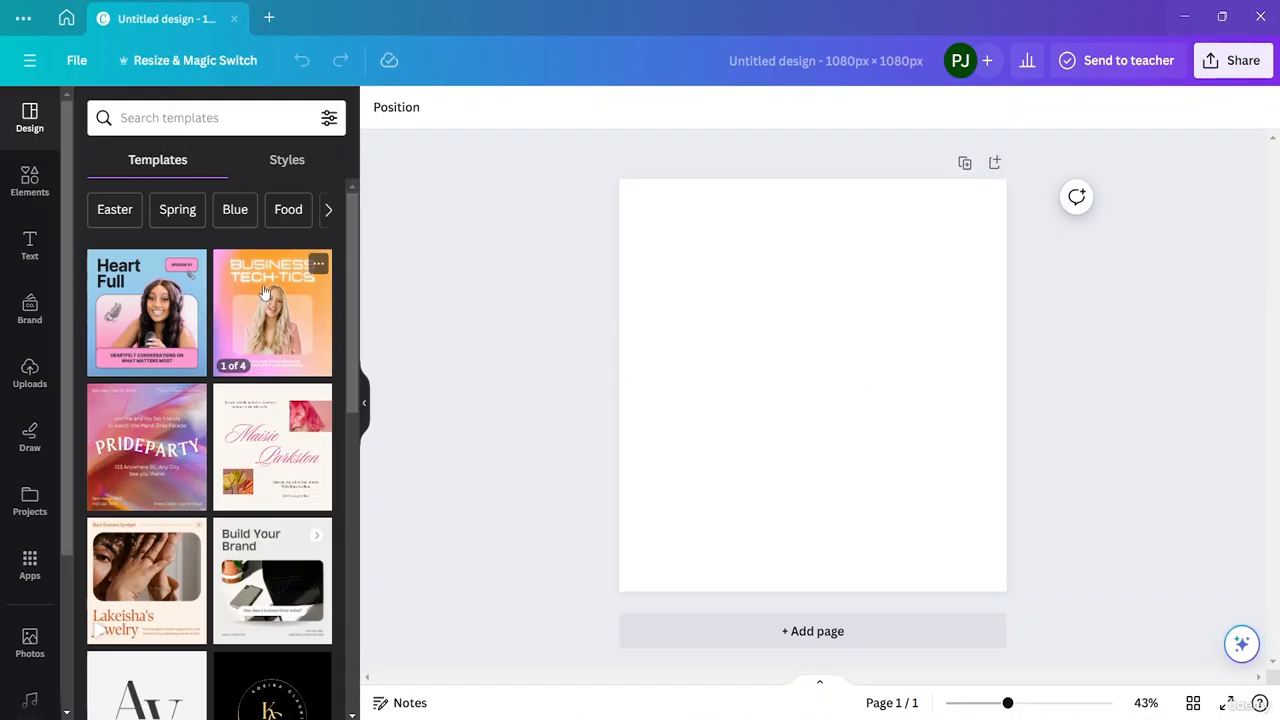
click(29, 180)
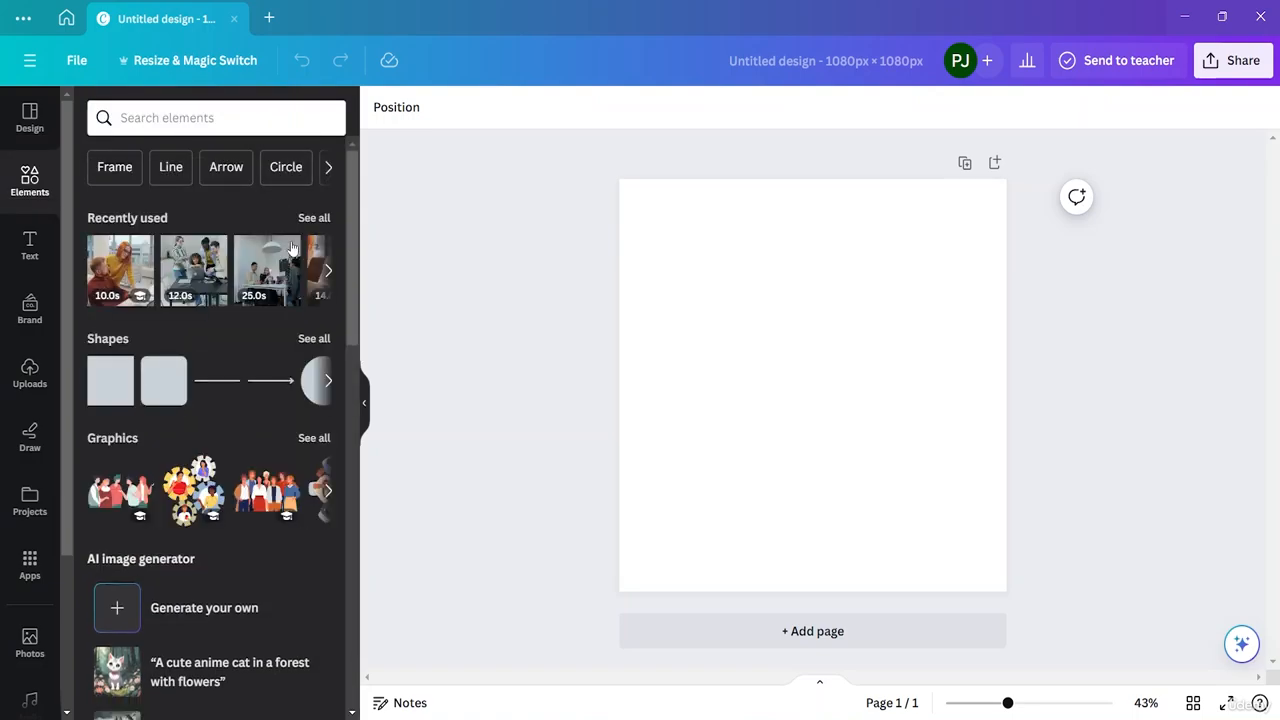
click(137, 117)
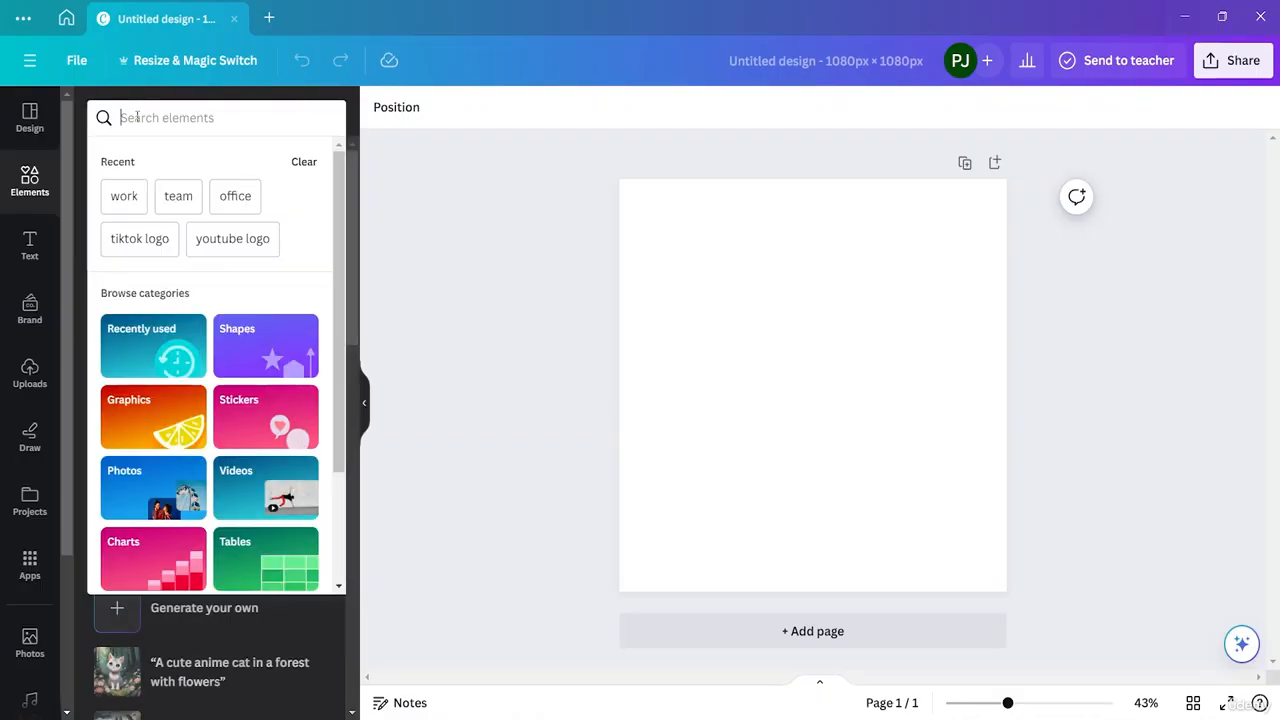
click(153, 487)
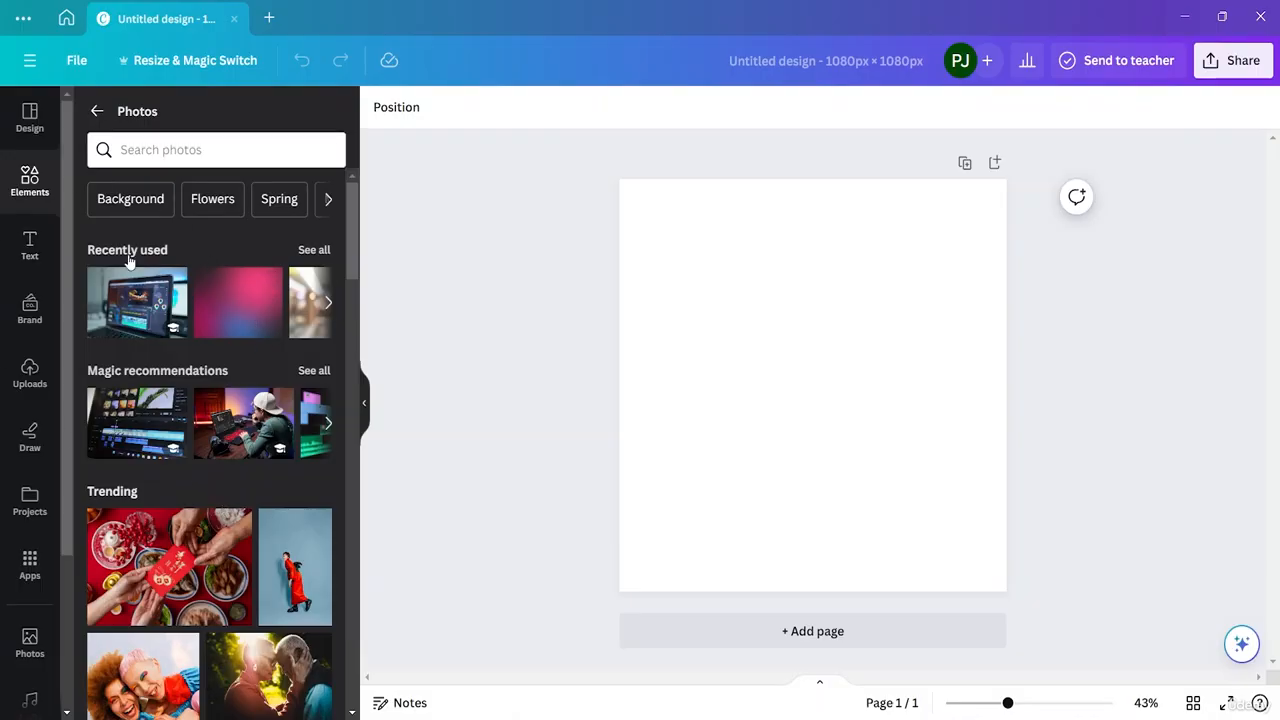
Look through the trending photos and search the photo library for "model".
scroll(262, 340, down, 3)
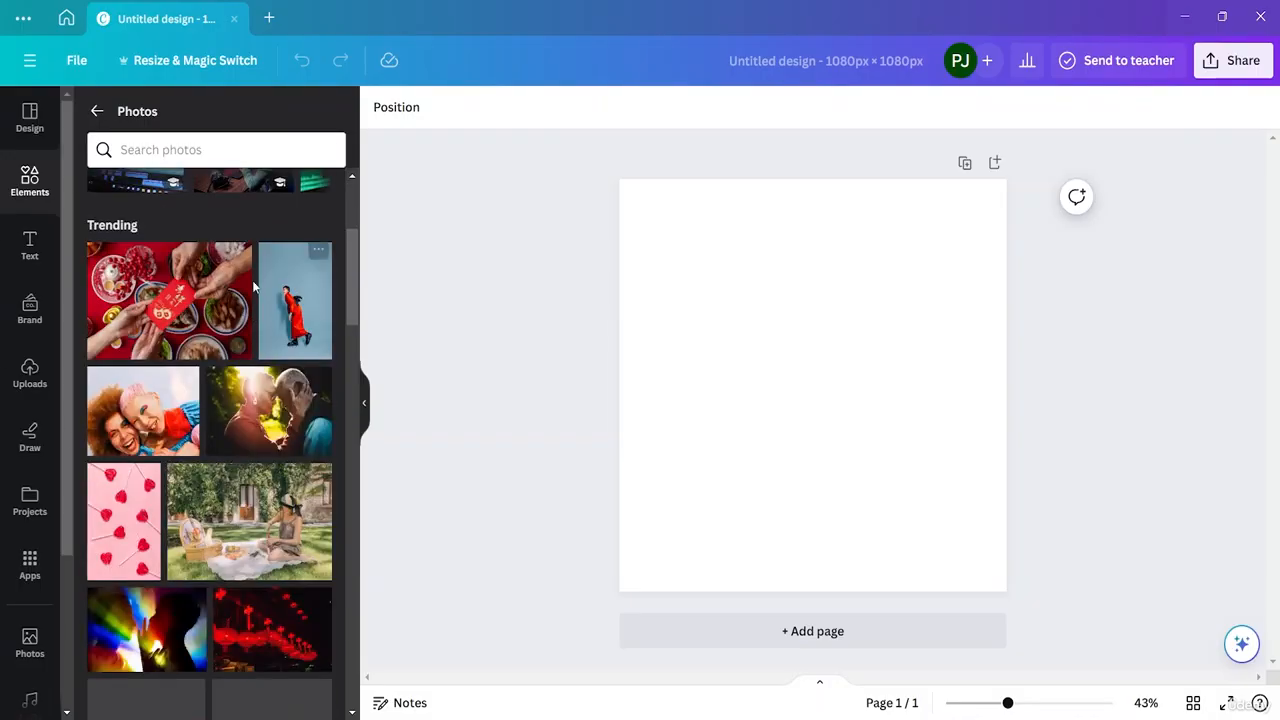
scroll(255, 287, up, 3)
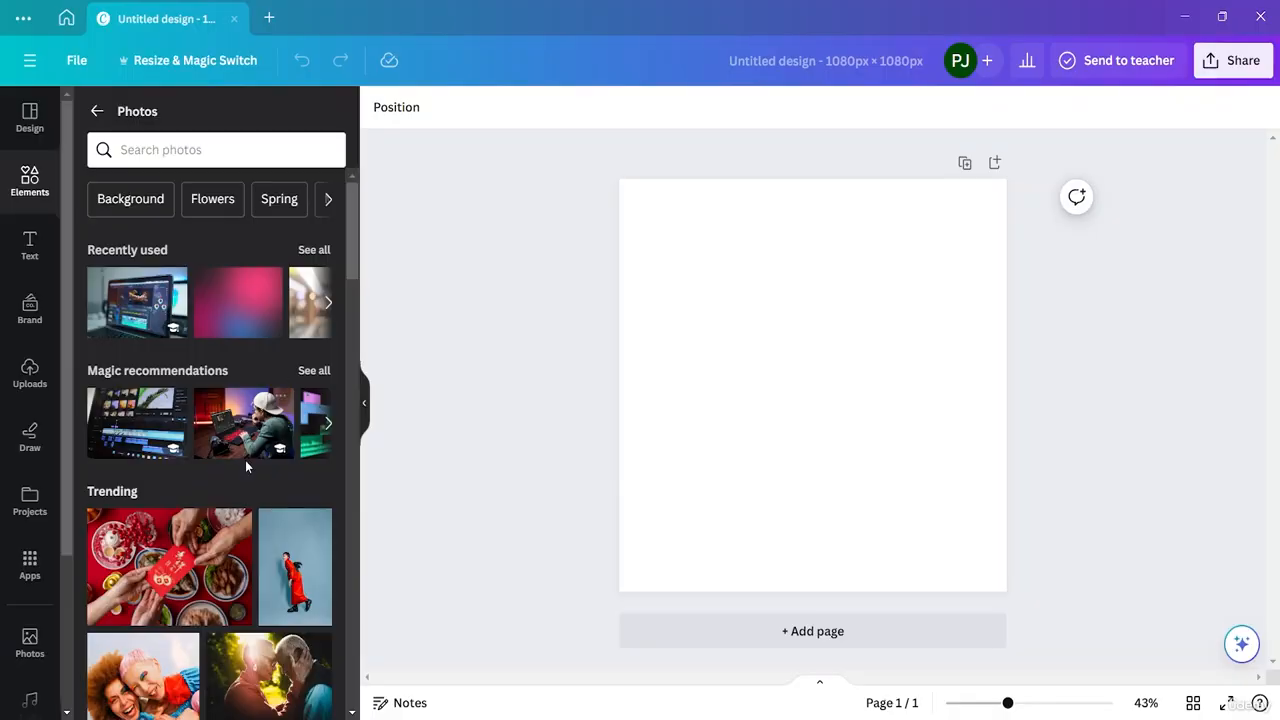
scroll(246, 463, down, 2)
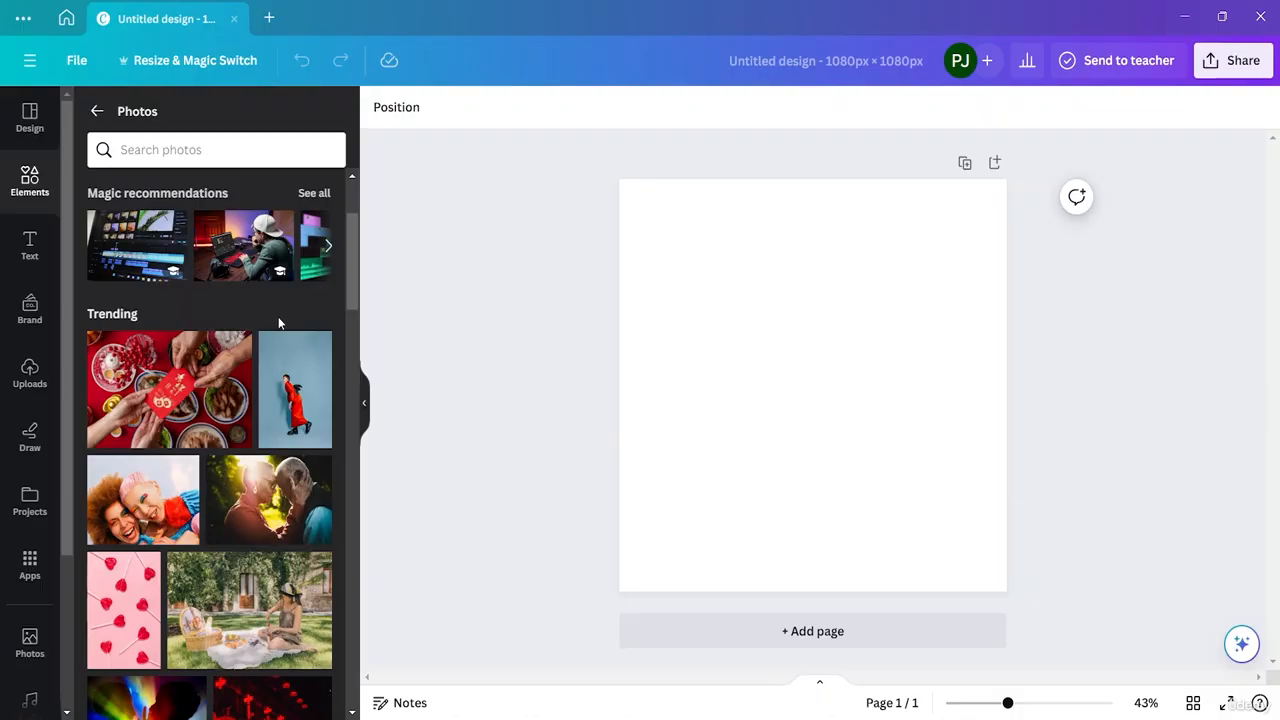
scroll(310, 410, down, 5)
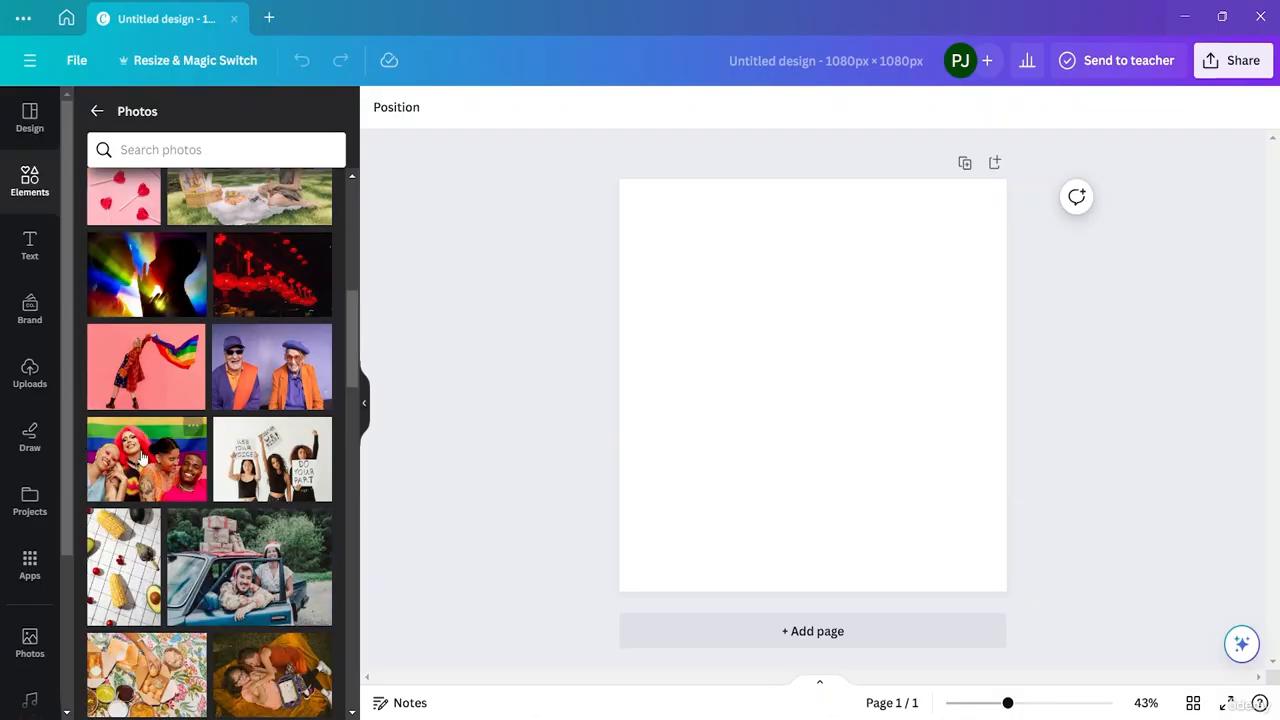
scroll(143, 458, down, 10)
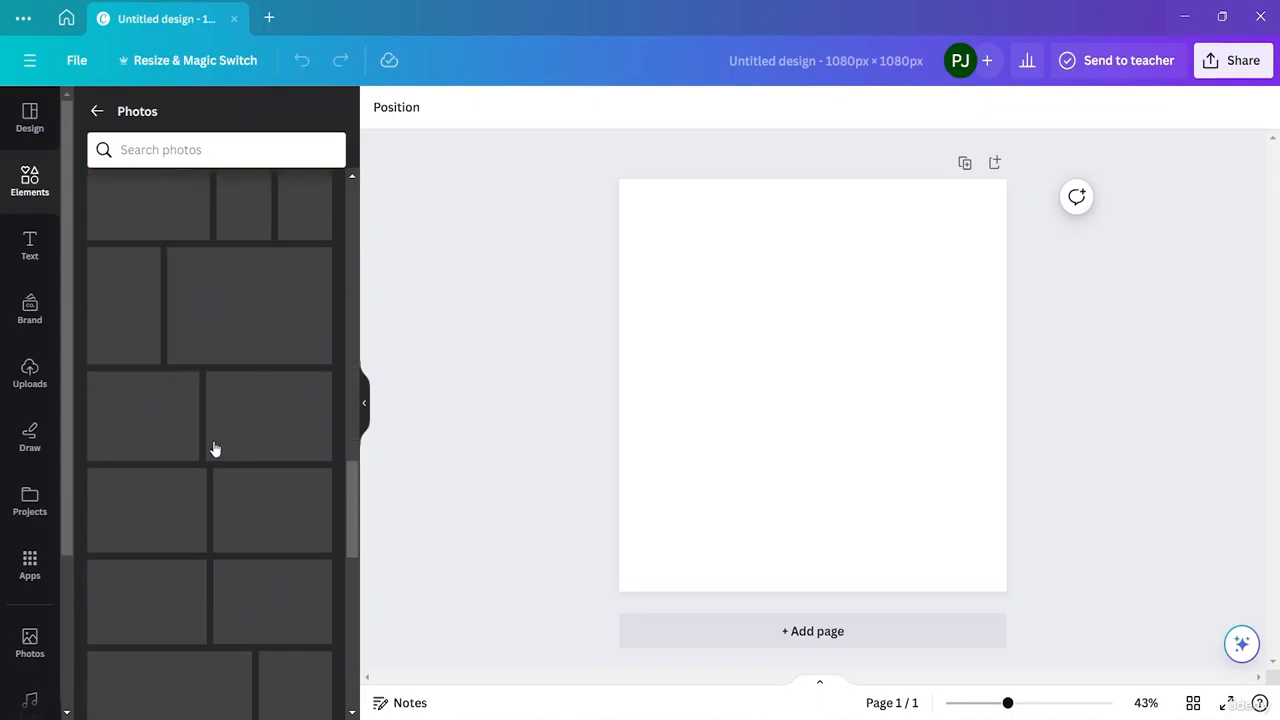
scroll(214, 449, up, 12)
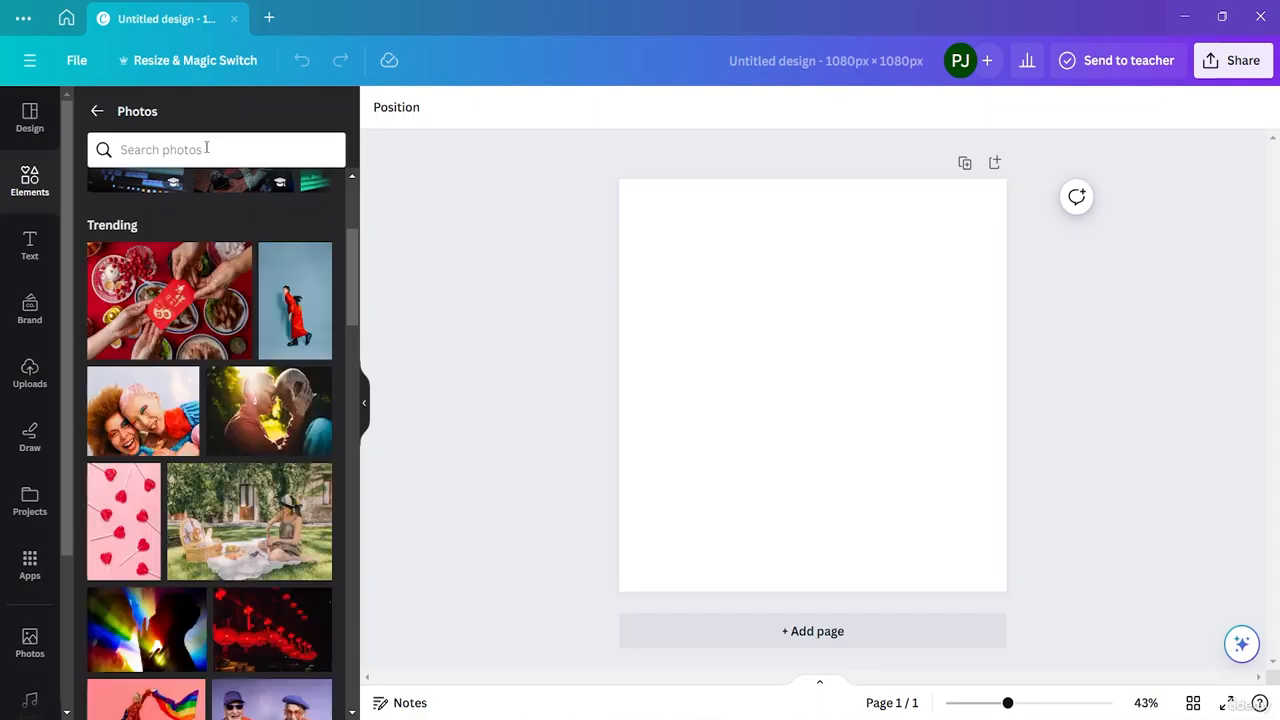
click(206, 148)
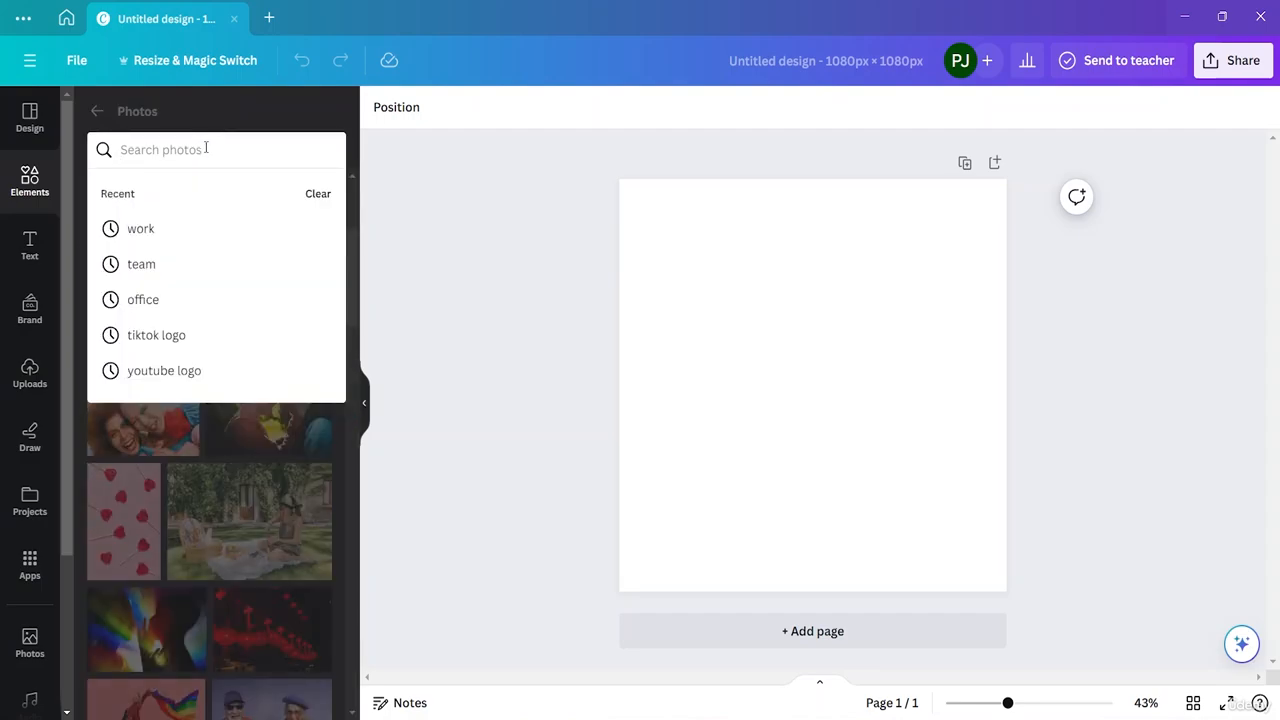
text(model)
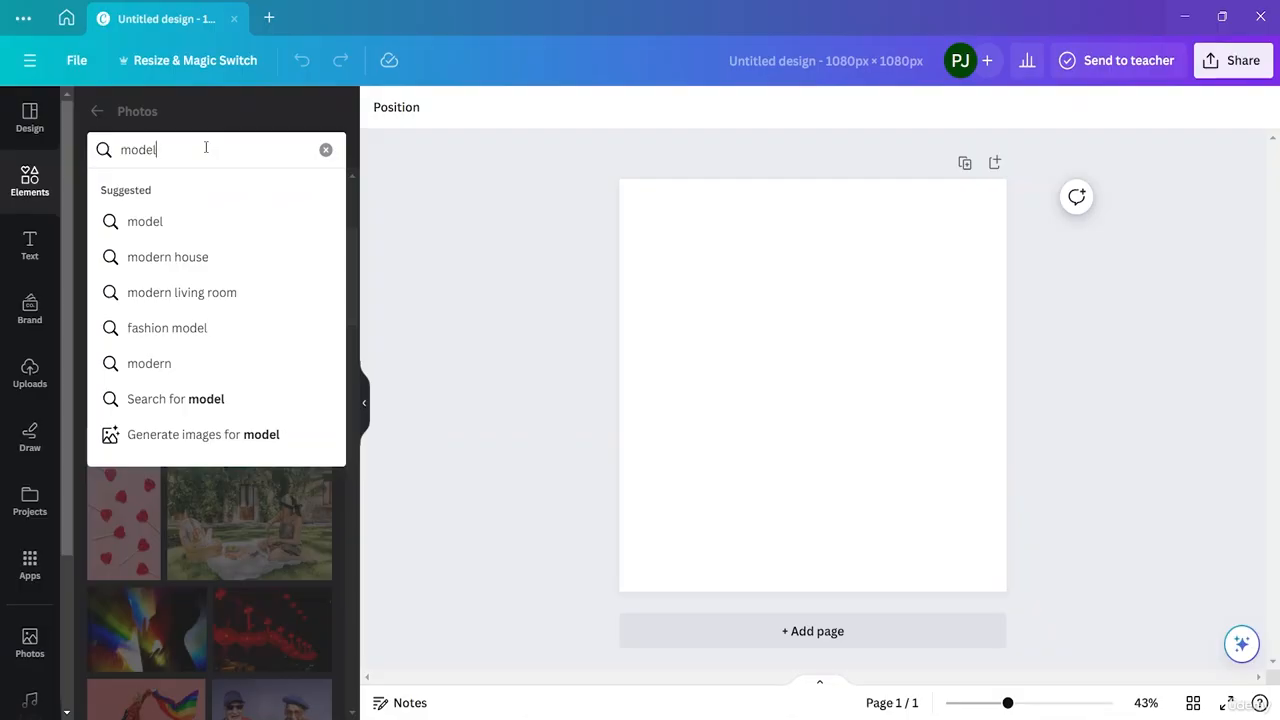
key(Return)
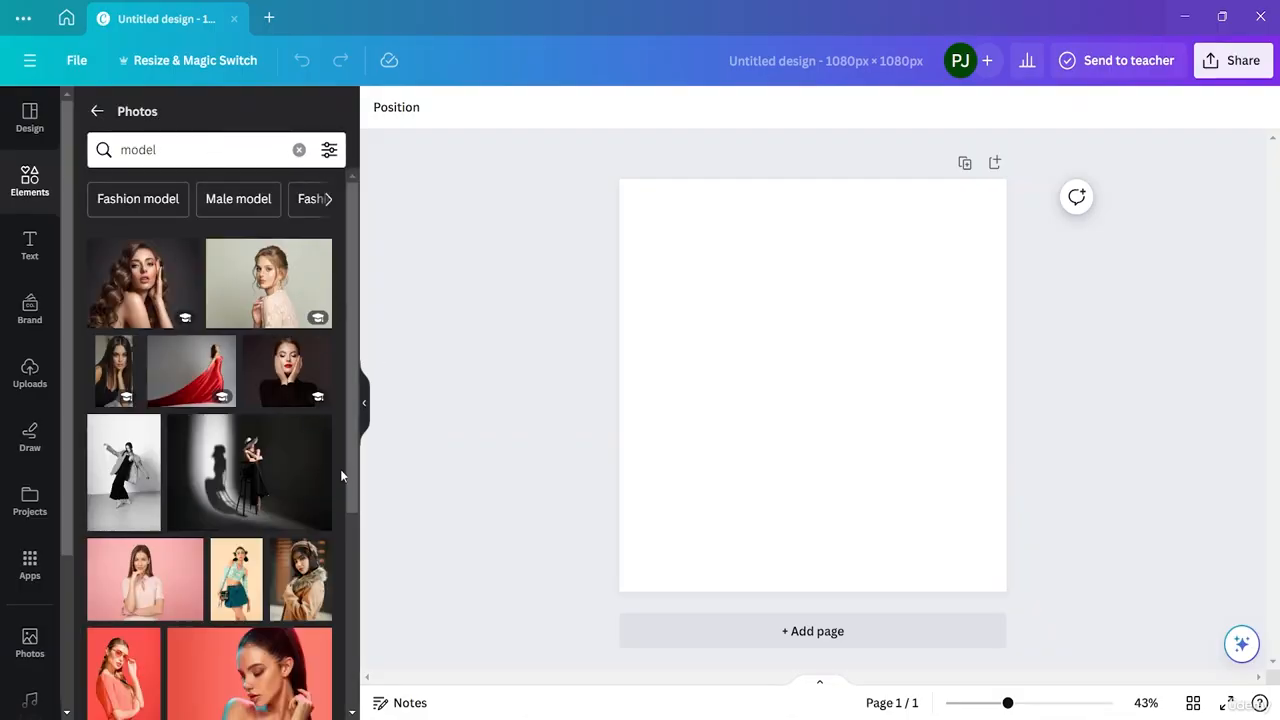
Add the photo of the dark-haired woman in a black leather jacket on a pink background to the page.
scroll(300, 480, down, 5)
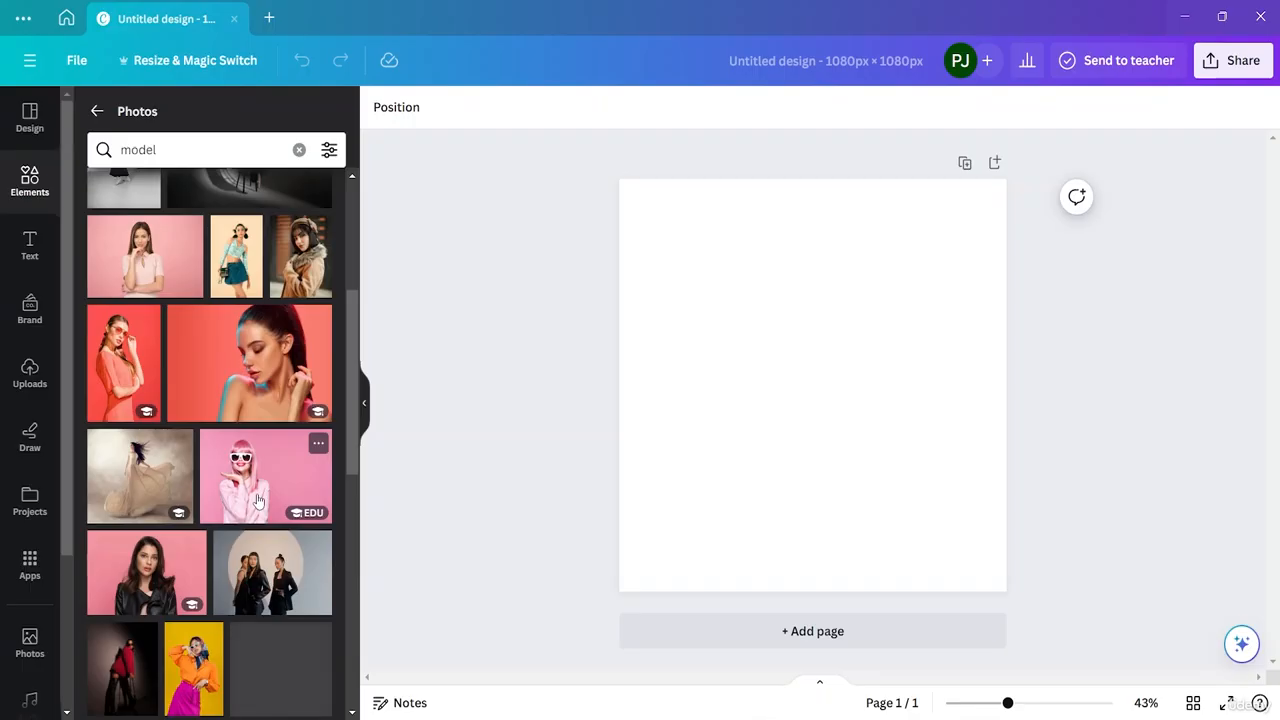
scroll(257, 500, down, 6)
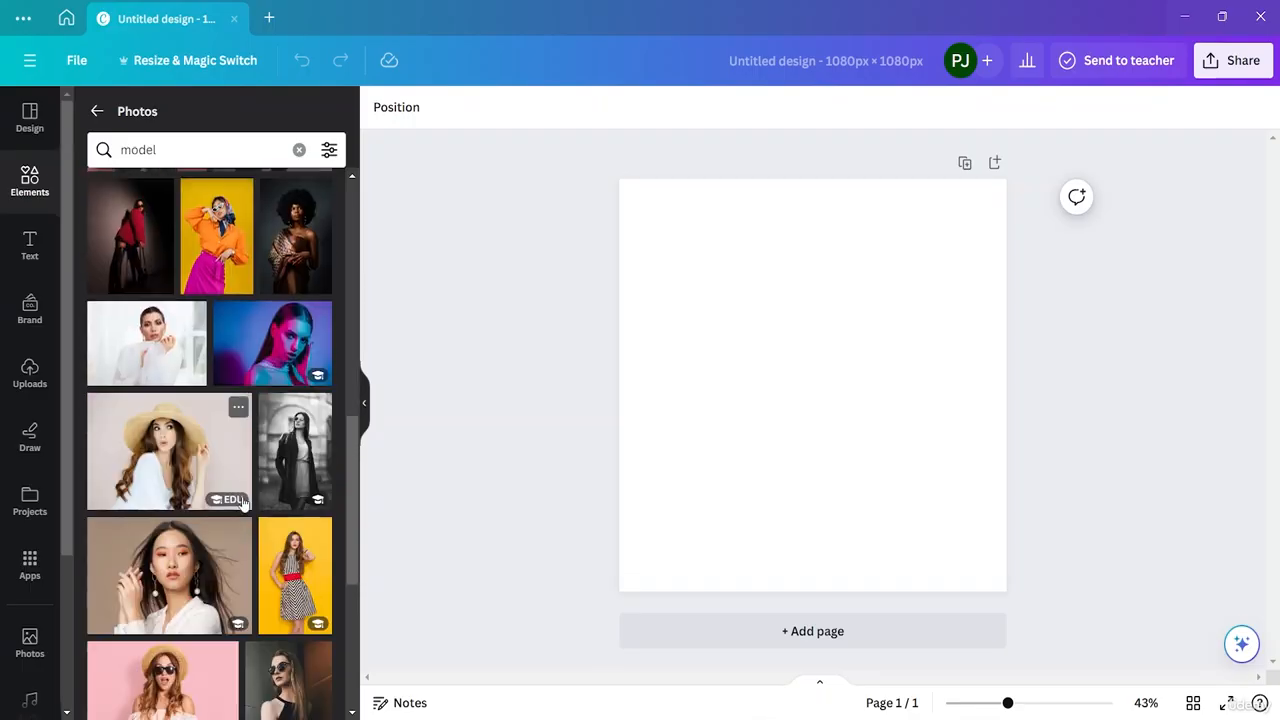
scroll(243, 503, up, 3)
scroll(243, 503, down, 6)
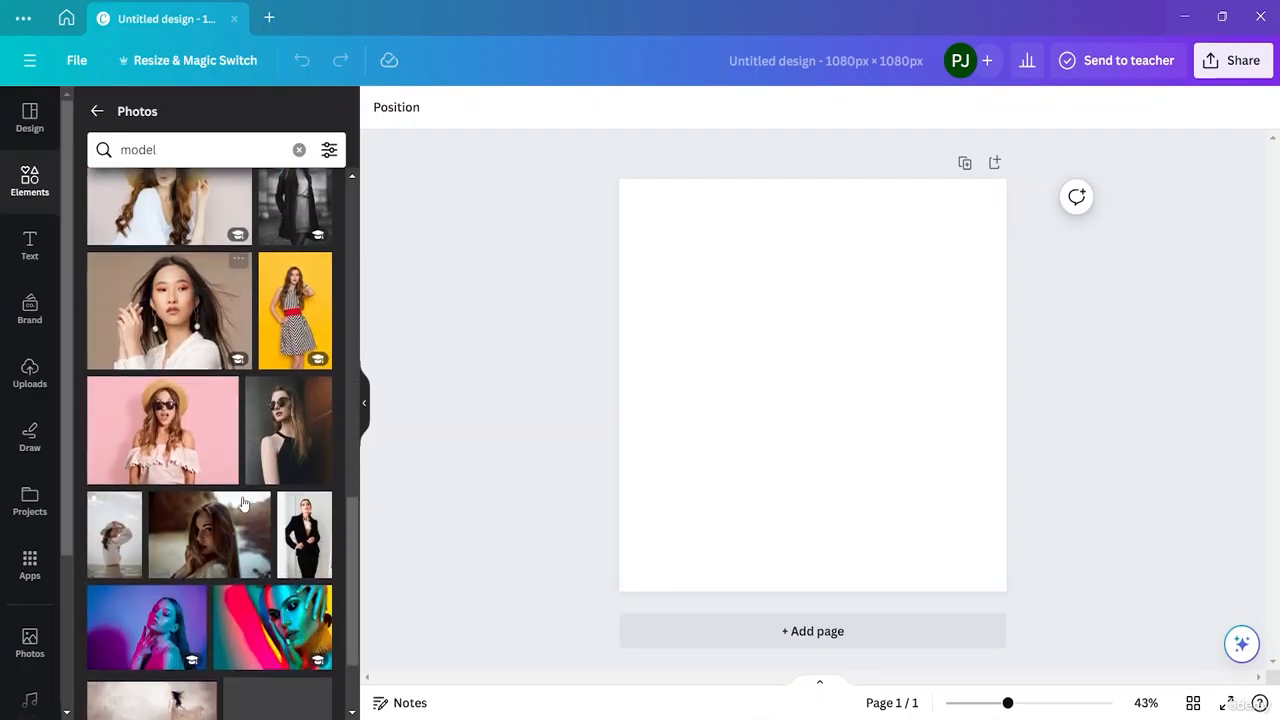
scroll(243, 503, down, 6)
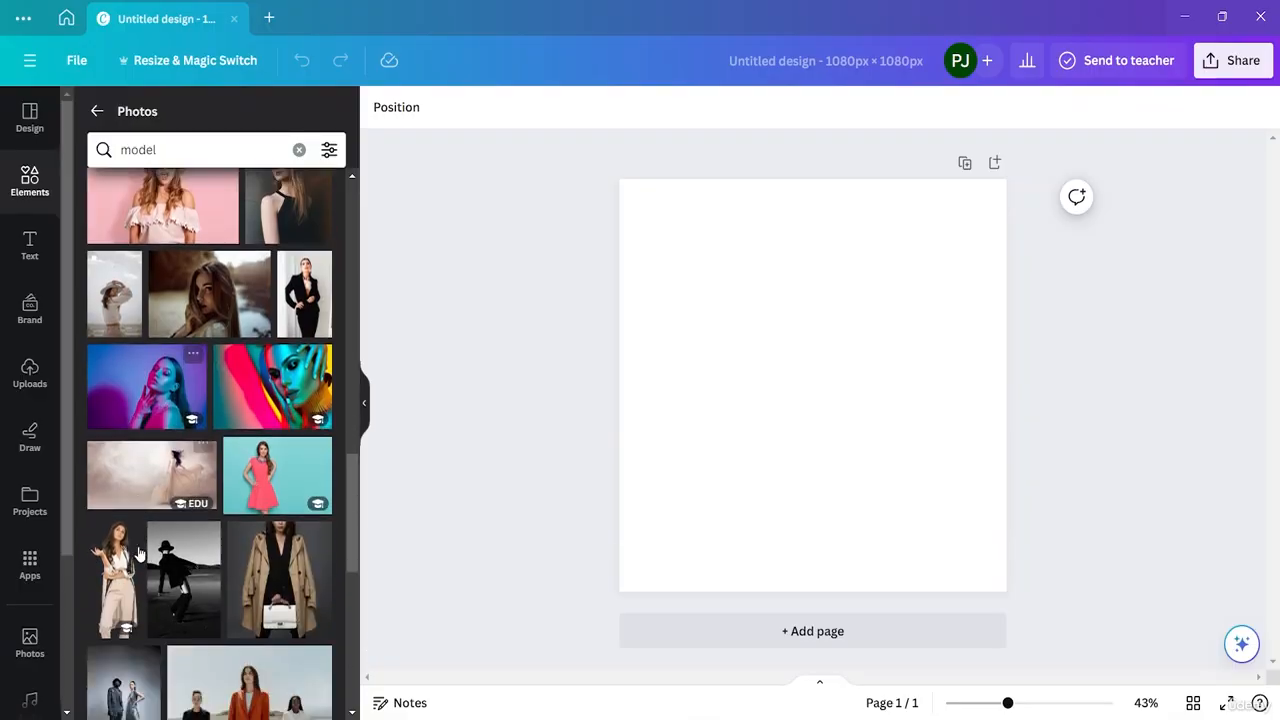
scroll(255, 507, down, 4)
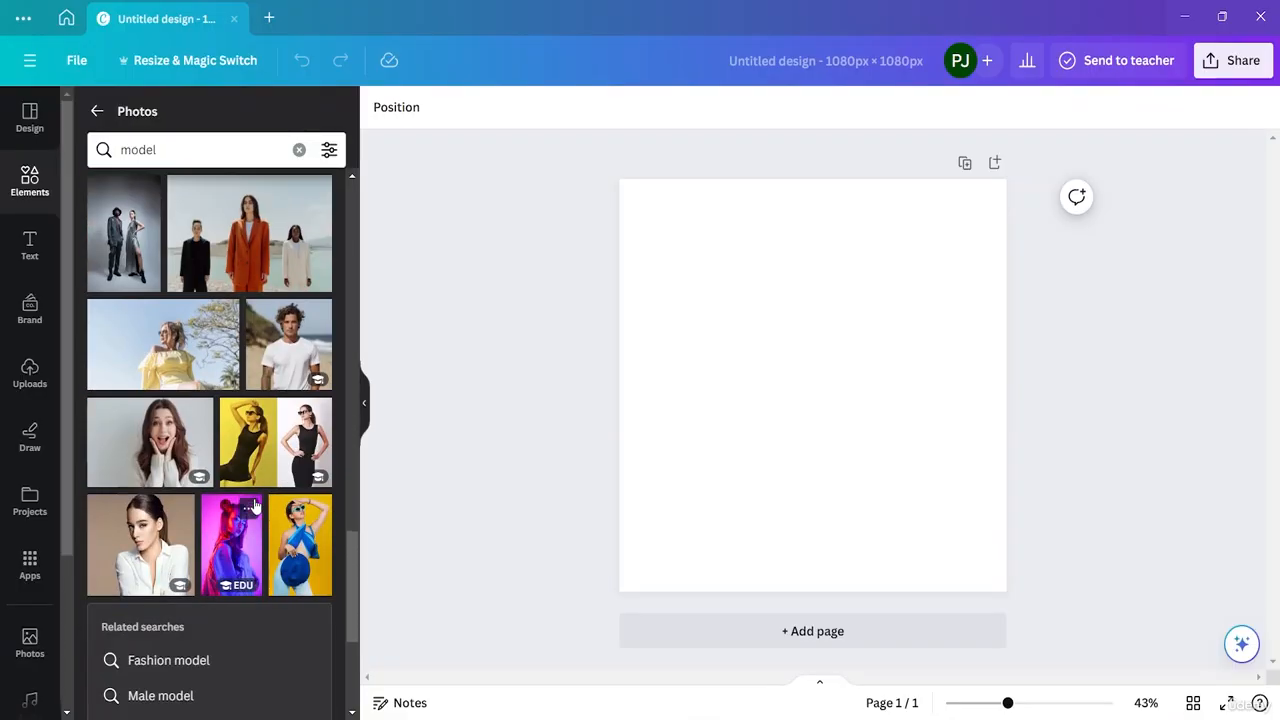
scroll(196, 500, up, 4)
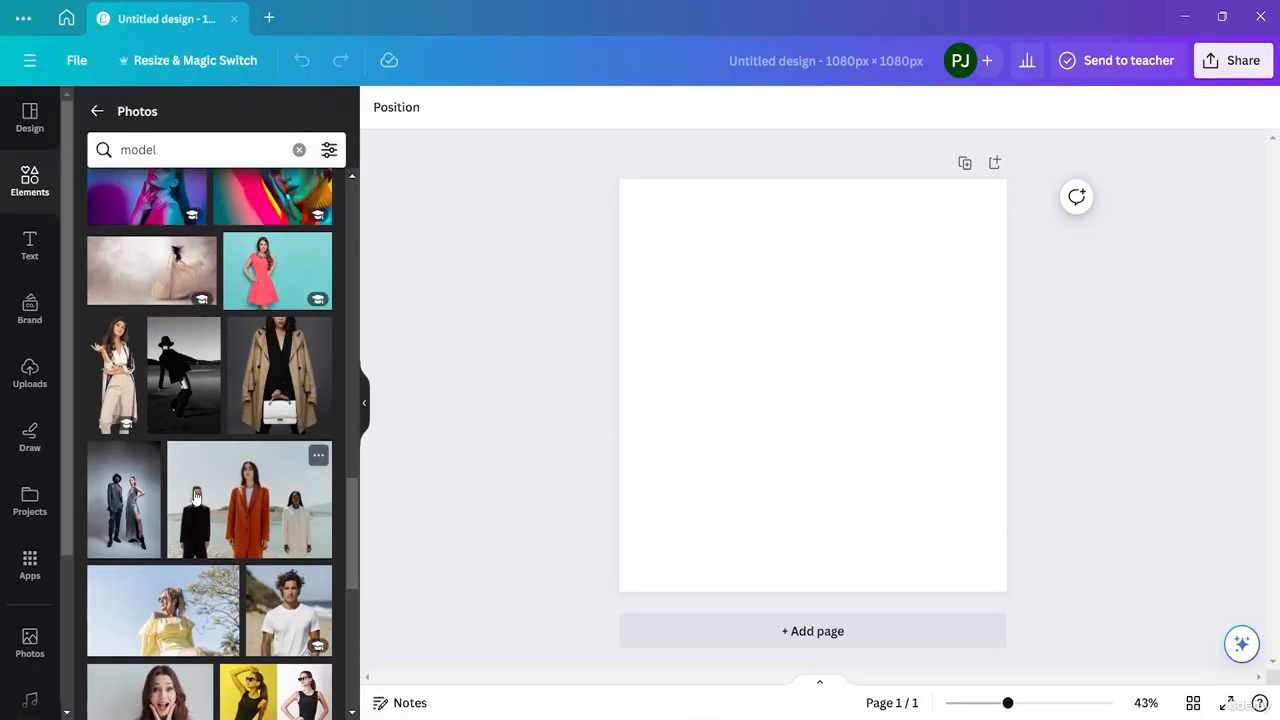
scroll(196, 500, down, 2)
scroll(196, 497, up, 15)
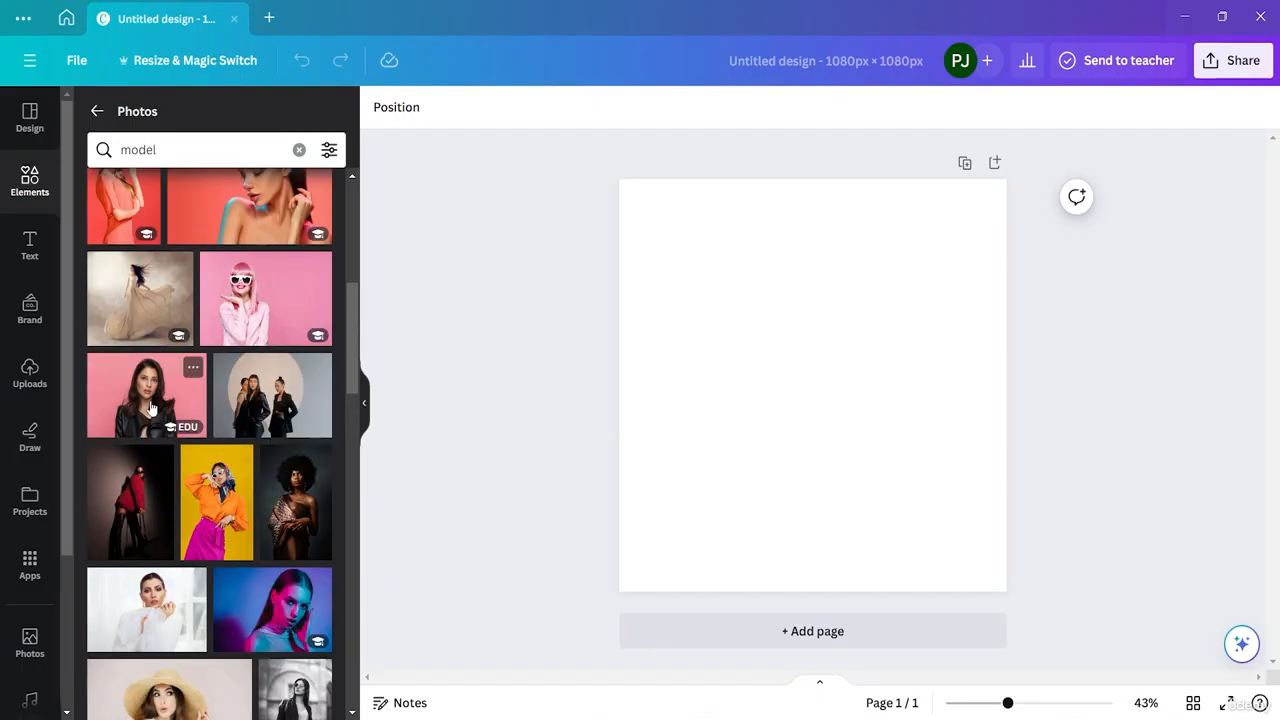
click(151, 408)
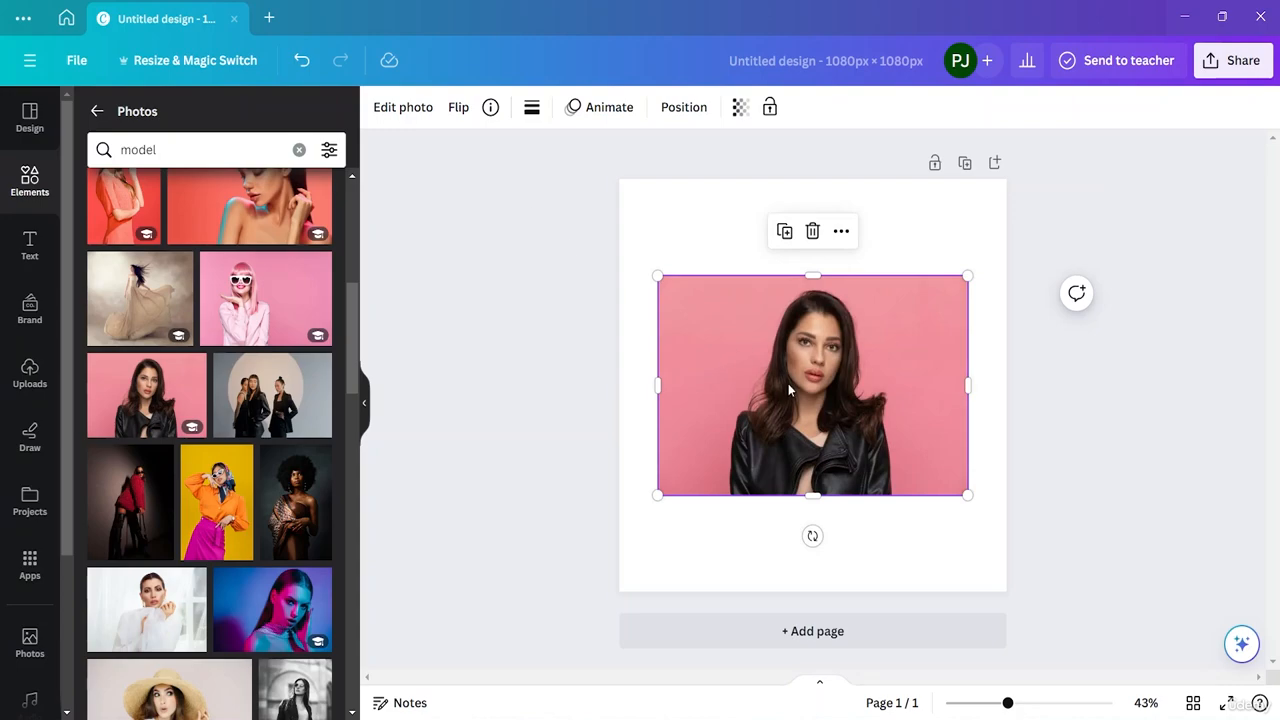
Duplicate the photo and move the copy mostly off the page at its upper-right corner.
click(784, 231)
drag(867, 404, 1171, 174)
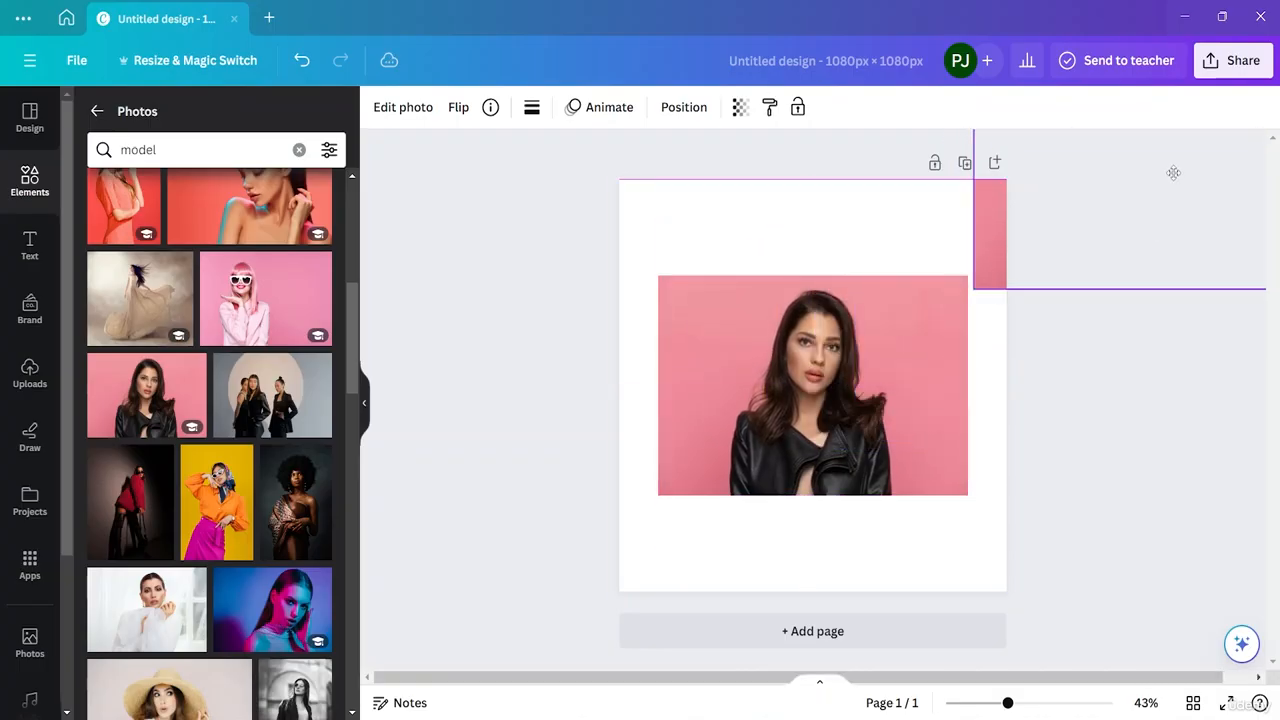
Remove the background of the original photo in the middle of the page with BG Remover.
click(818, 374)
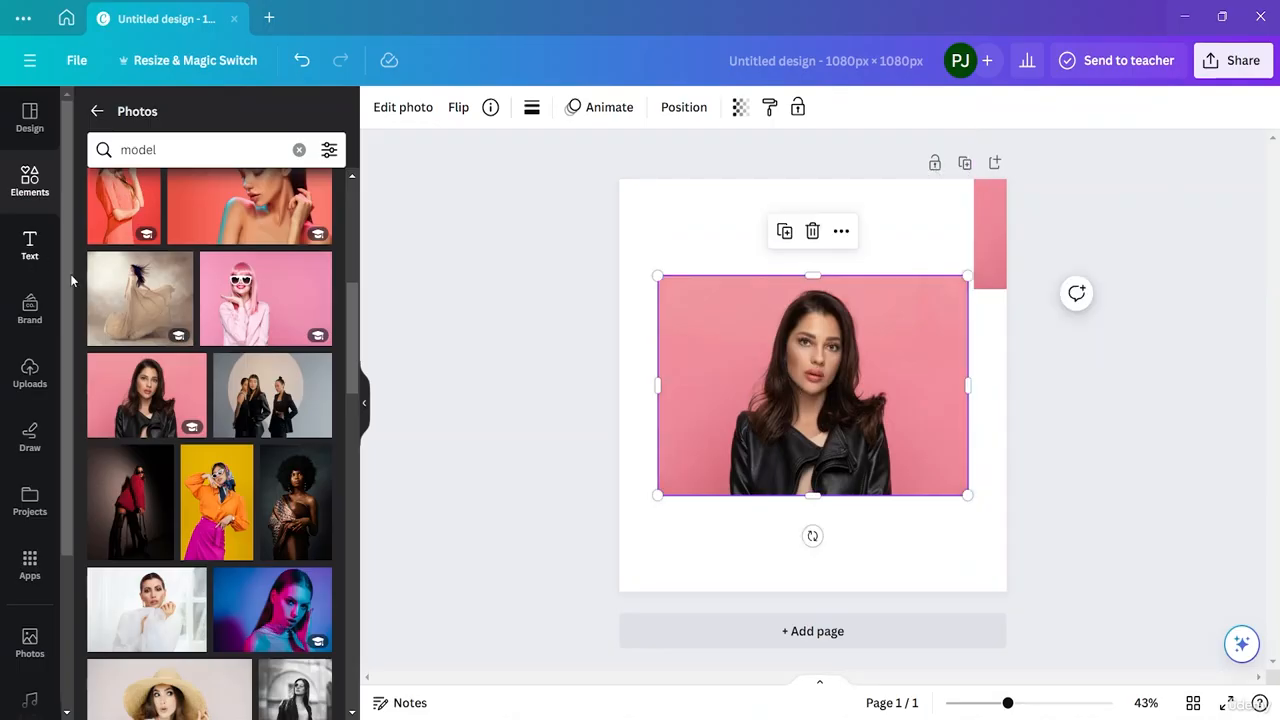
click(405, 110)
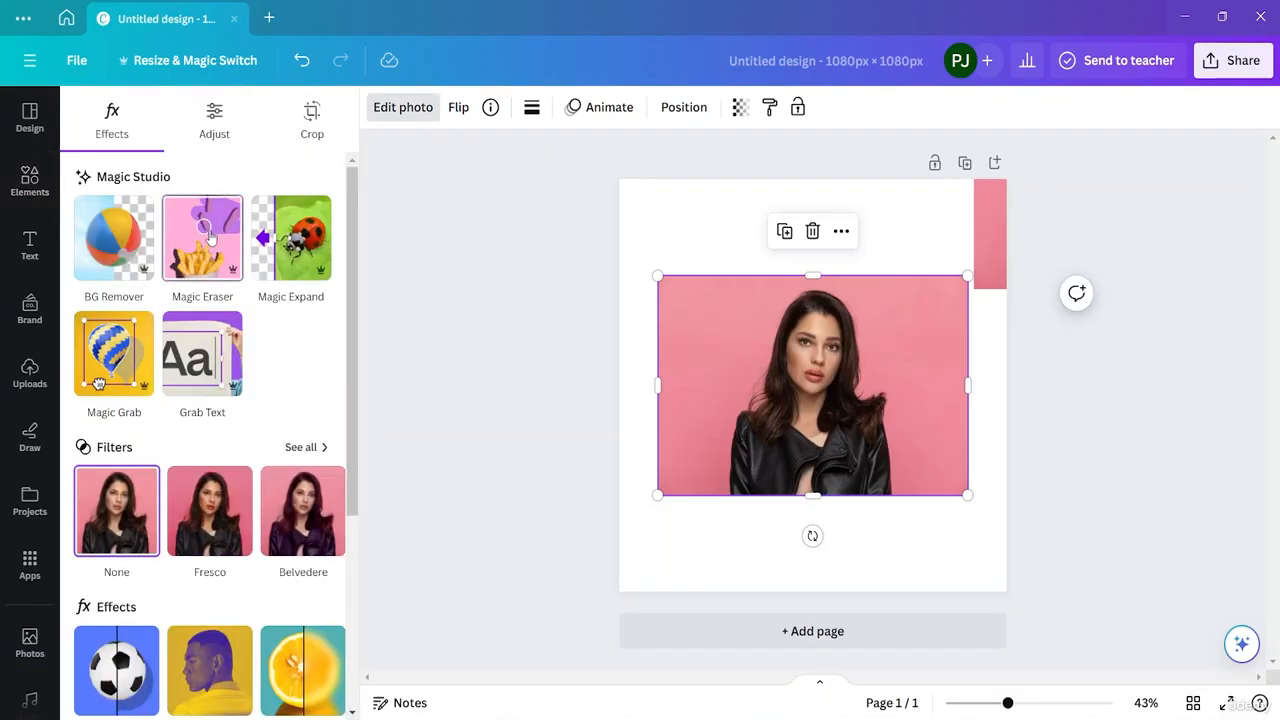
click(118, 260)
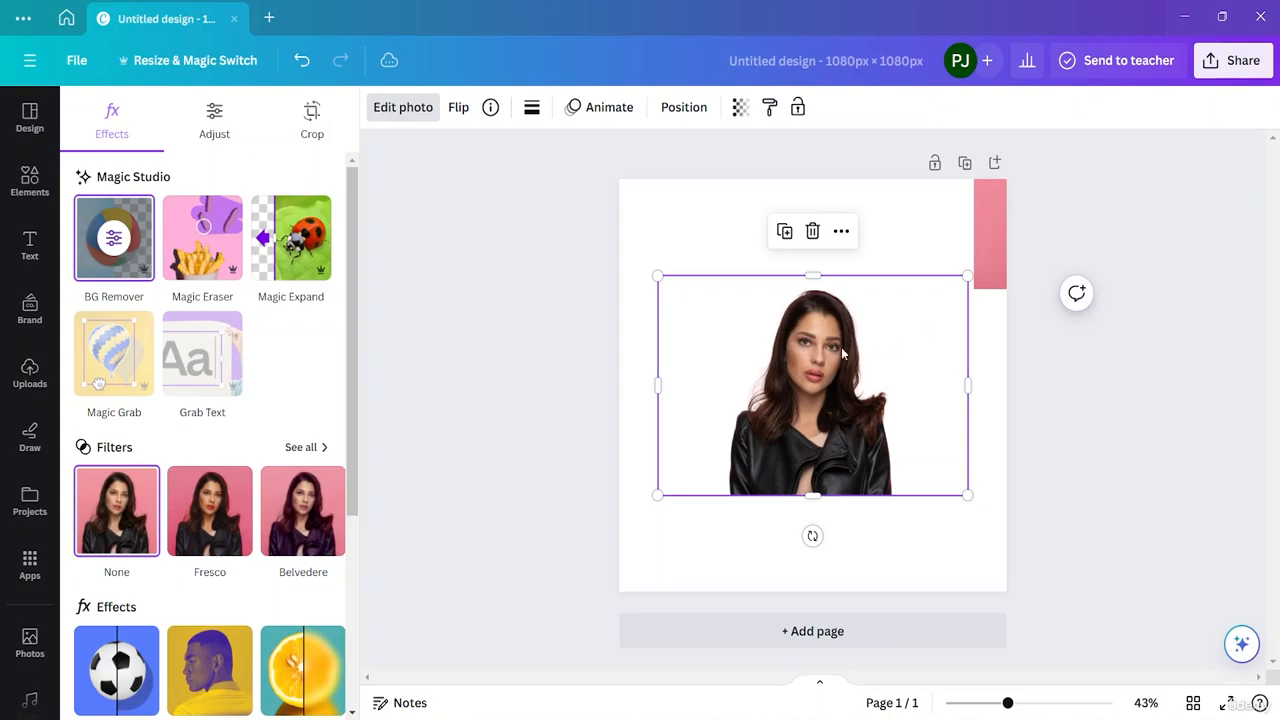
Stack the pink-background copy above the cutout, overlapping and horizontally centred on the page, and open the photo adjustments.
drag(843, 354, 836, 397)
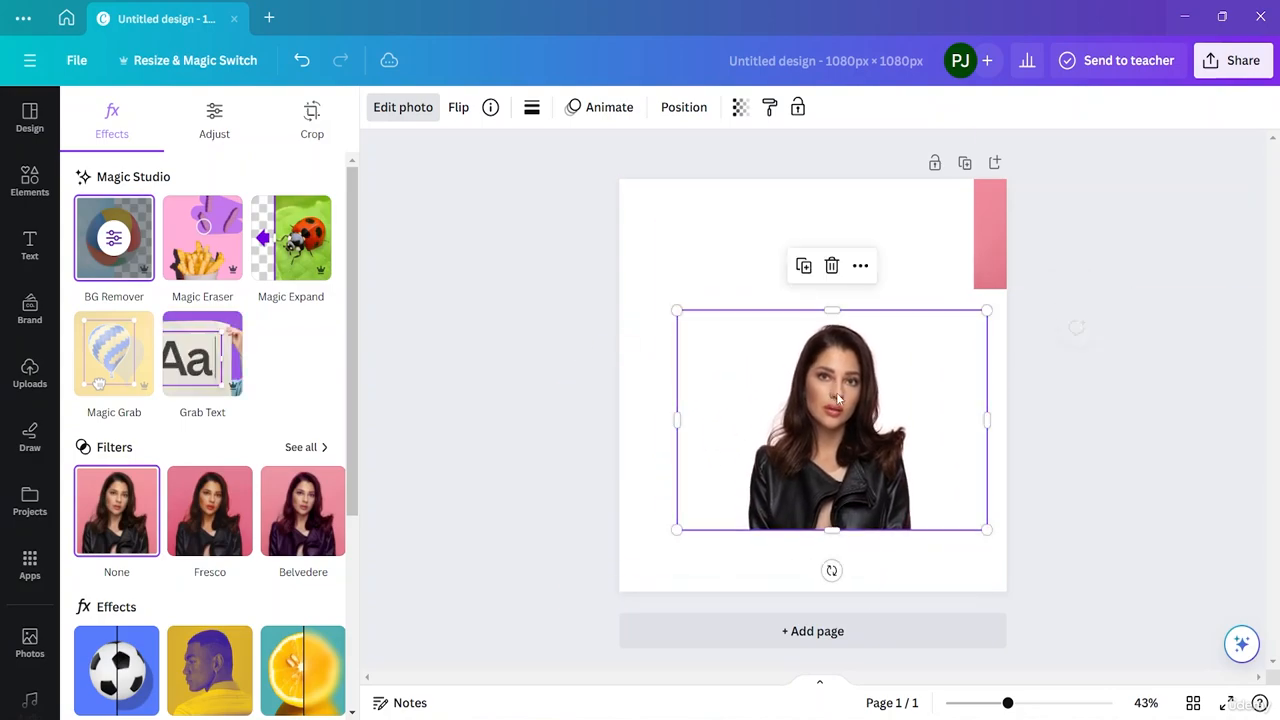
drag(994, 216, 680, 374)
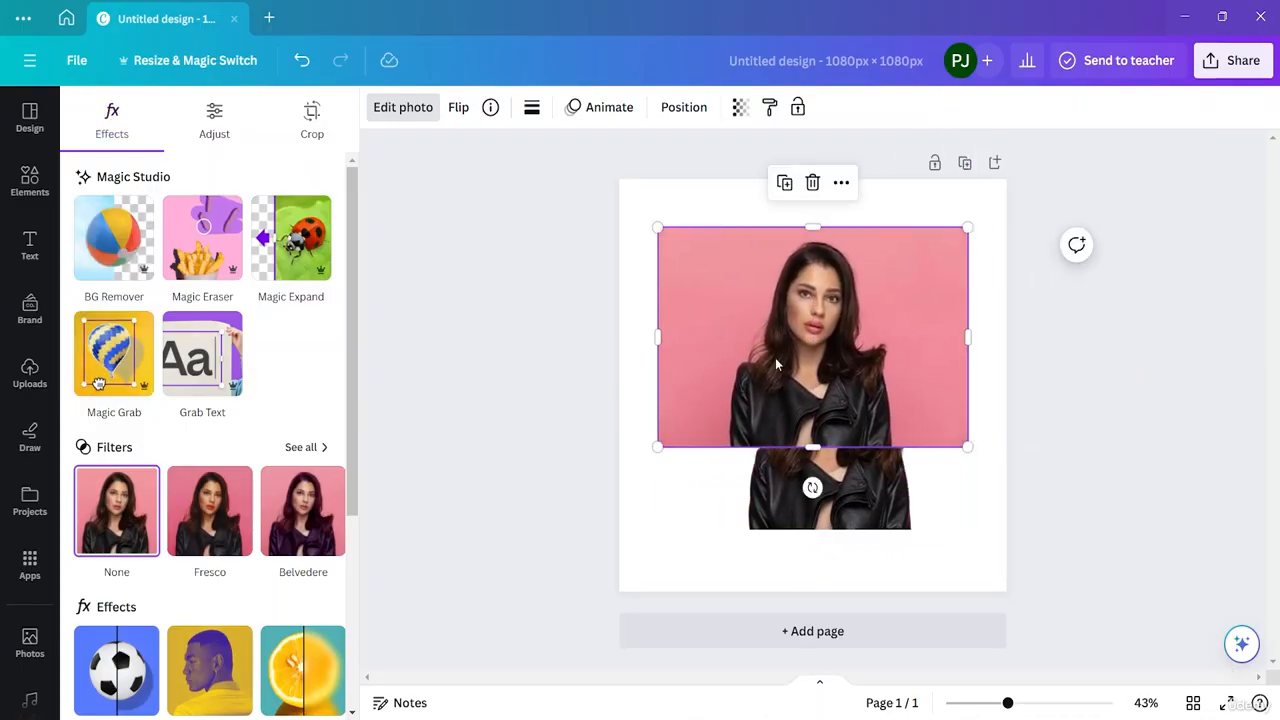
scroll(245, 455, down, 3)
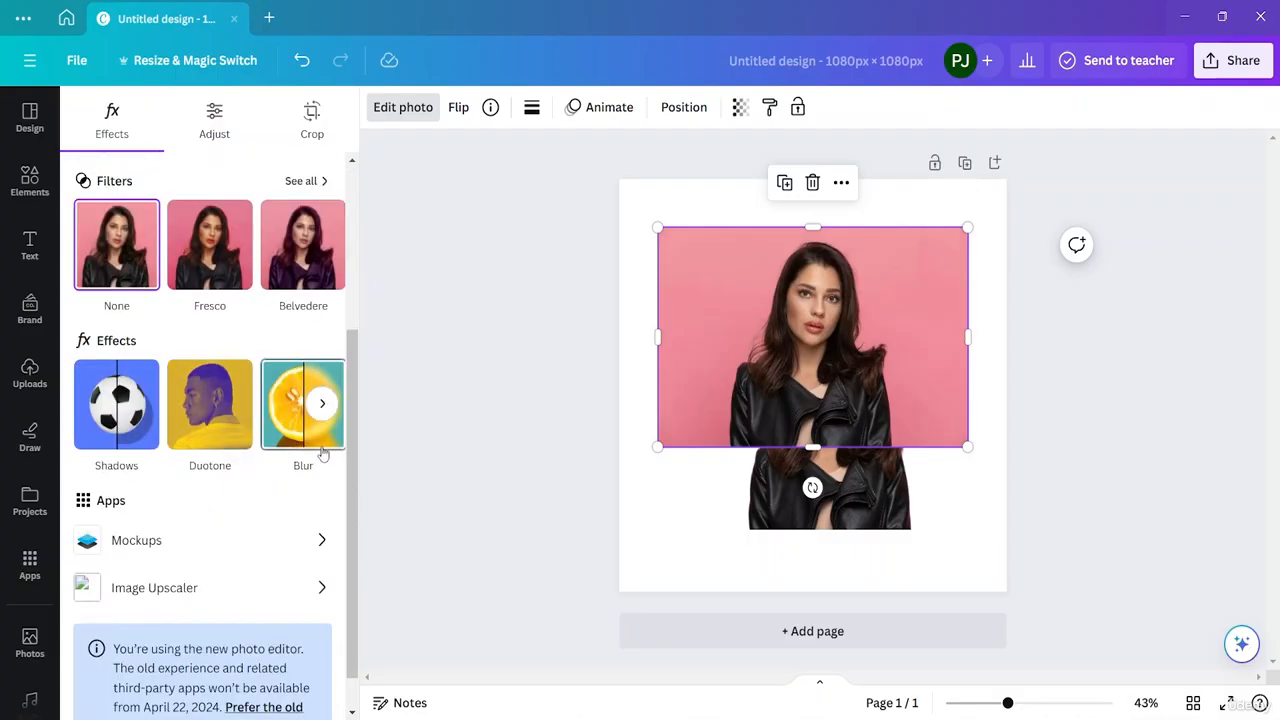
click(226, 122)
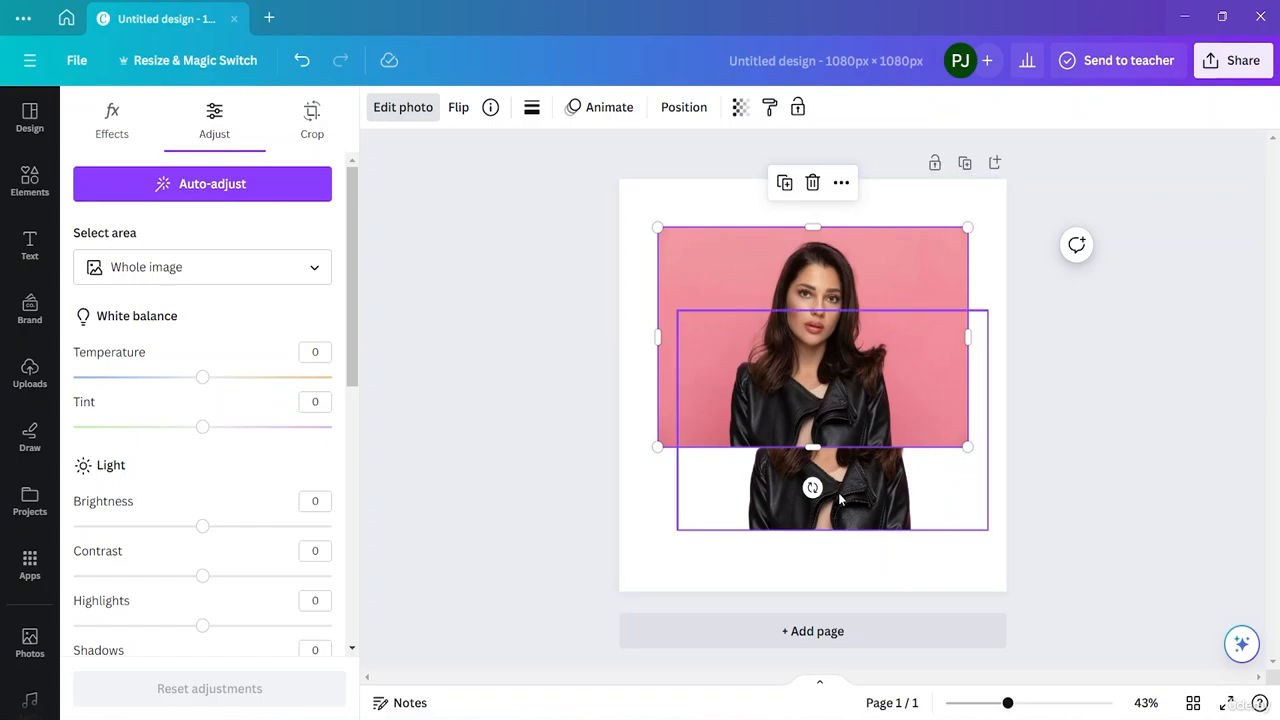
drag(836, 498, 818, 498)
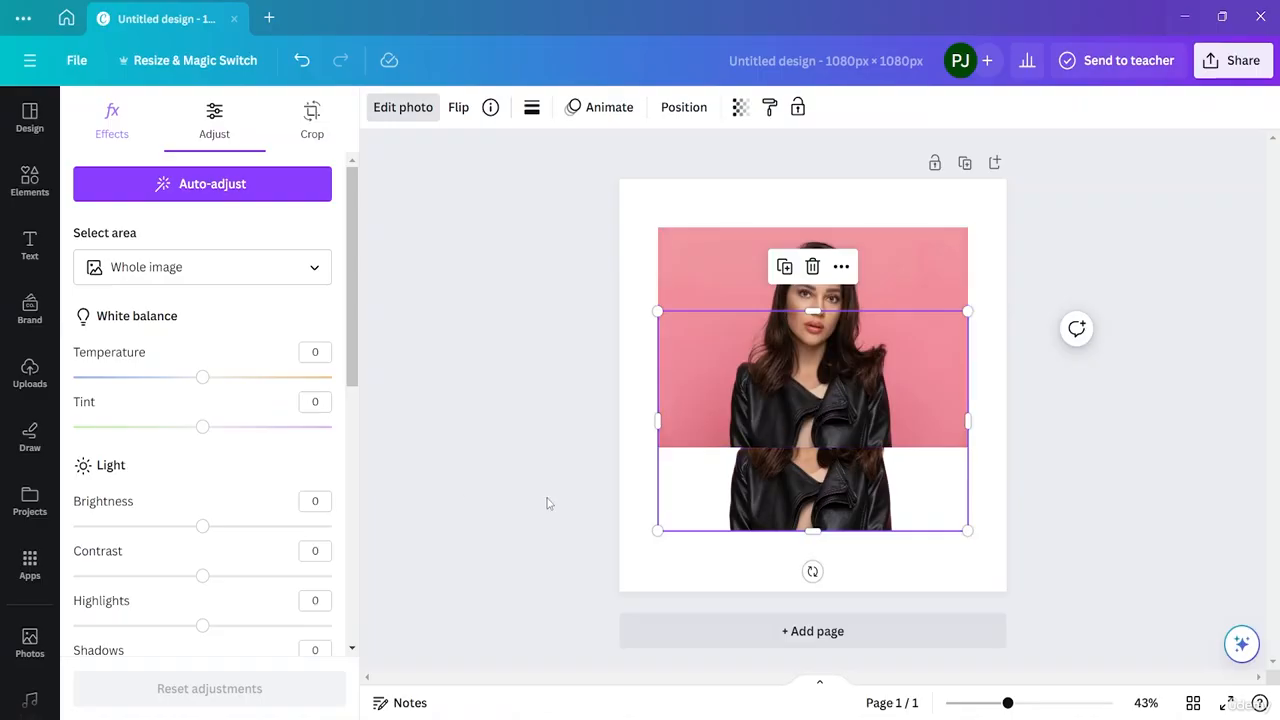
Set the Temperature of the cutout to -48 and that of the pink-background photo to -88 for the whole image.
drag(199, 380, 142, 389)
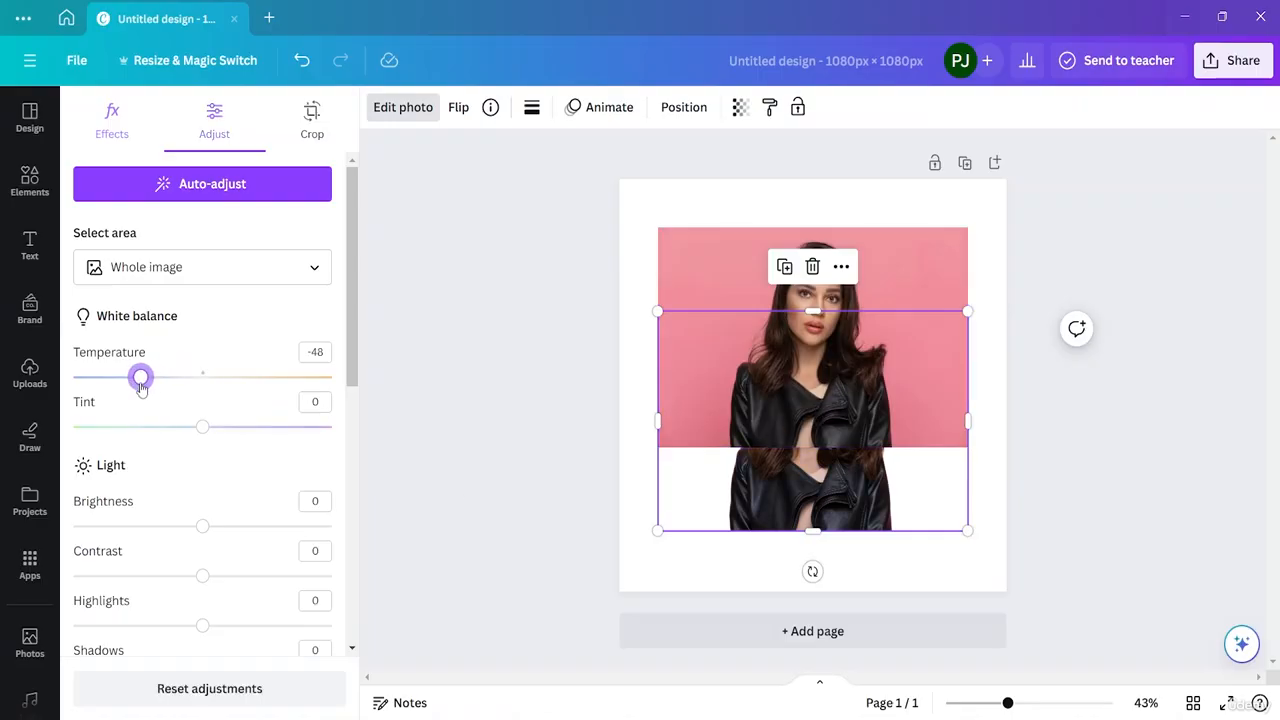
click(688, 260)
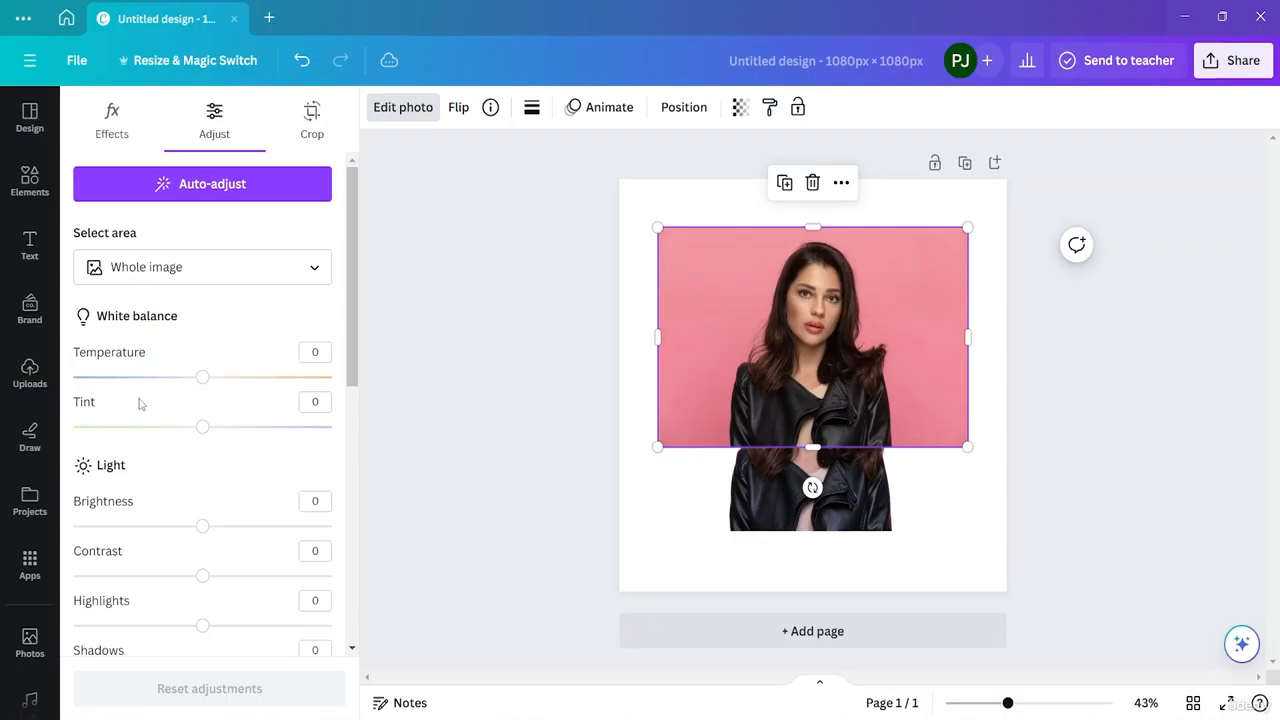
drag(198, 378, 89, 381)
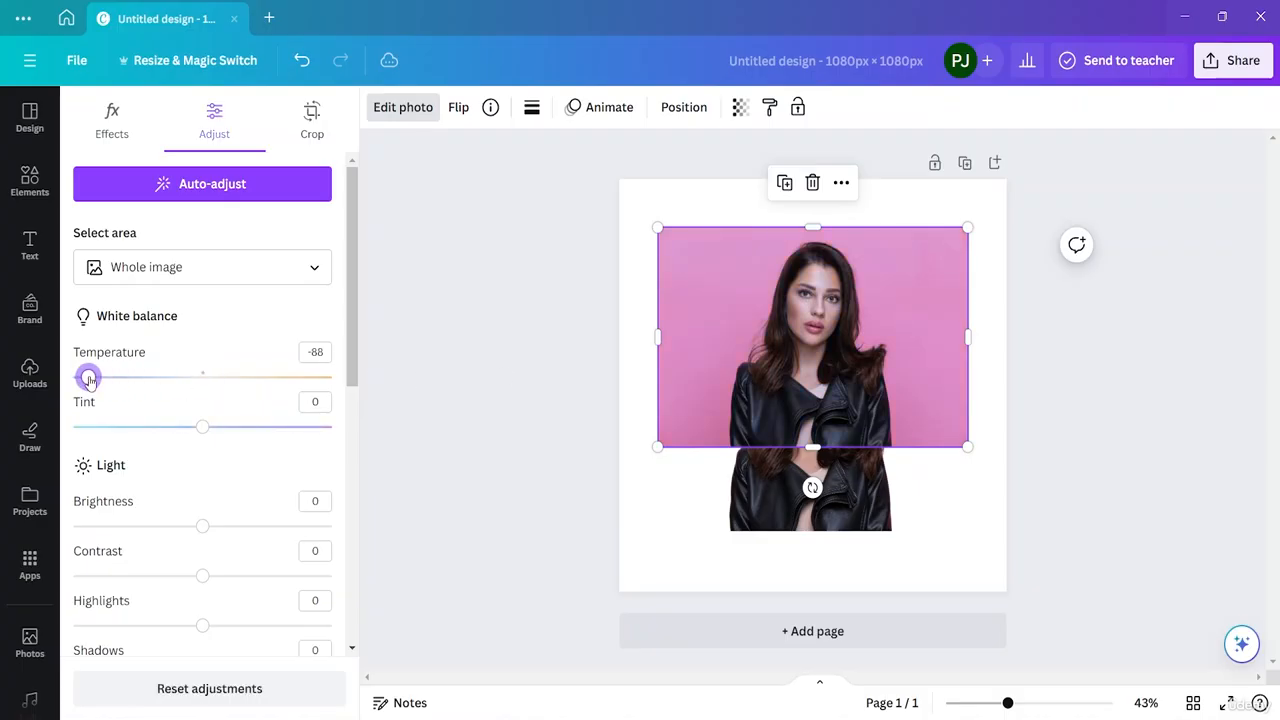
double_click(815, 510)
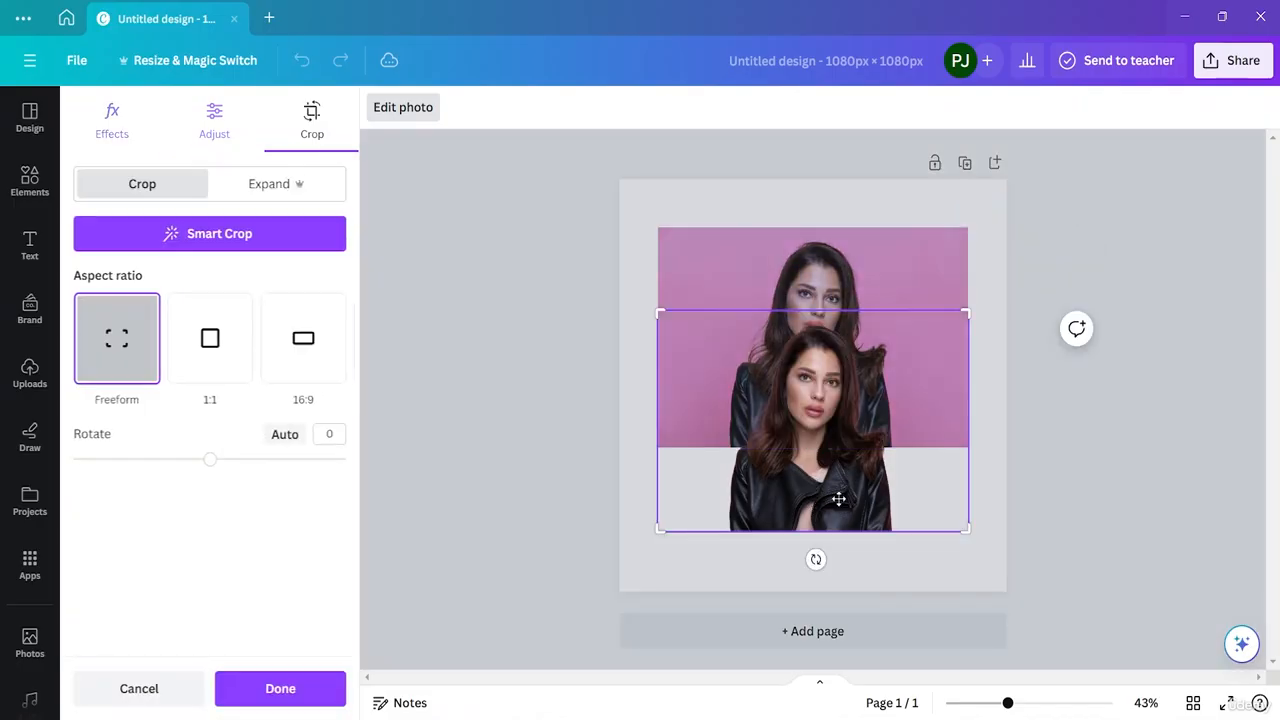
click(1188, 440)
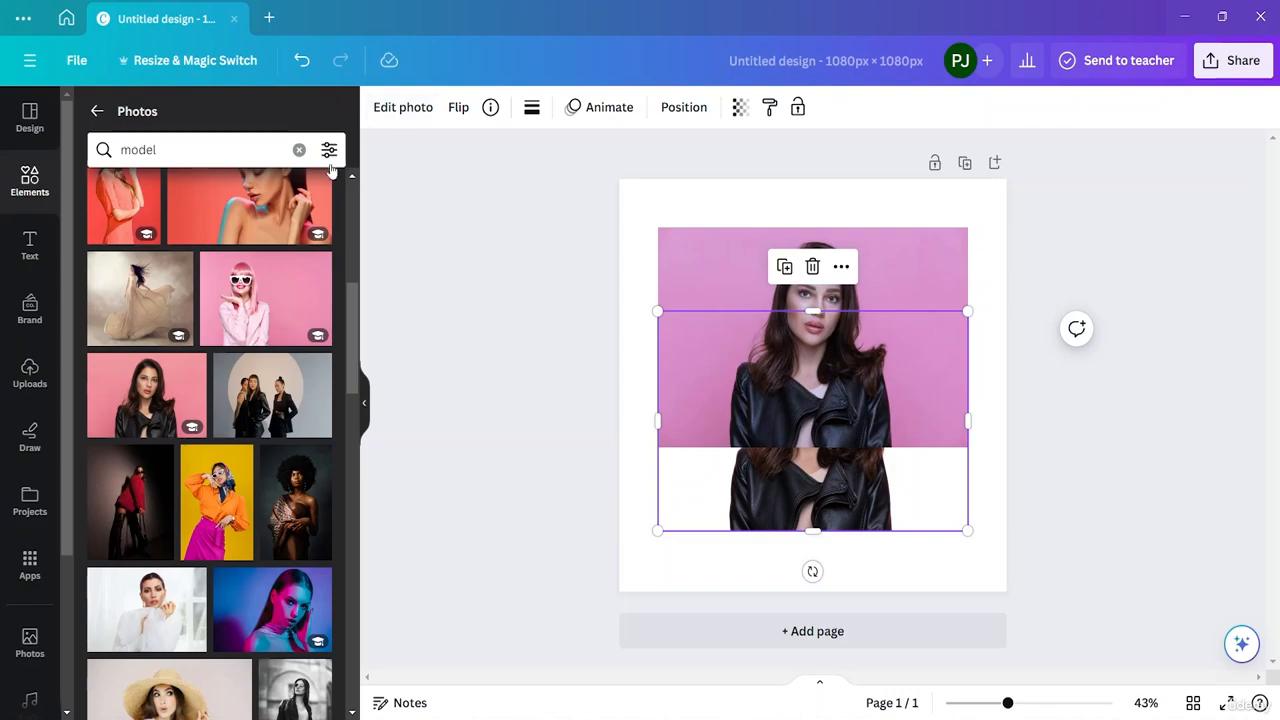
Set the Temperature of the background-free cutout to -1 for the whole image.
click(405, 108)
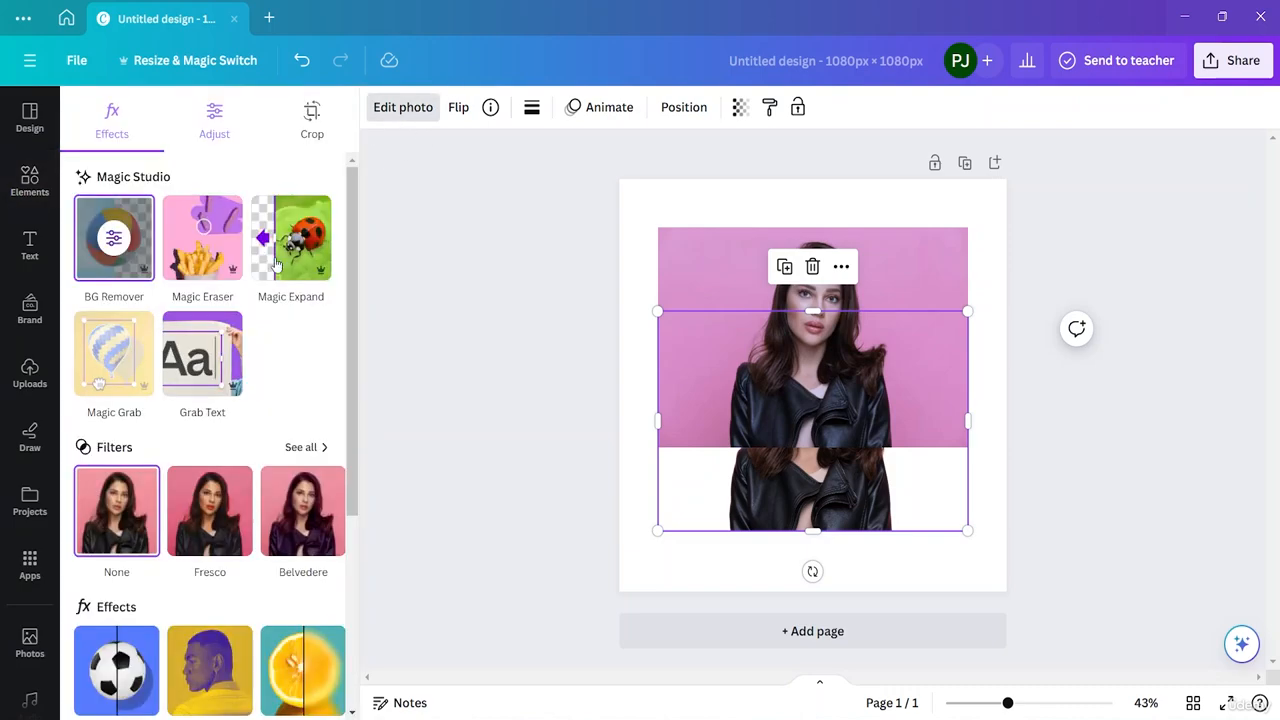
click(214, 118)
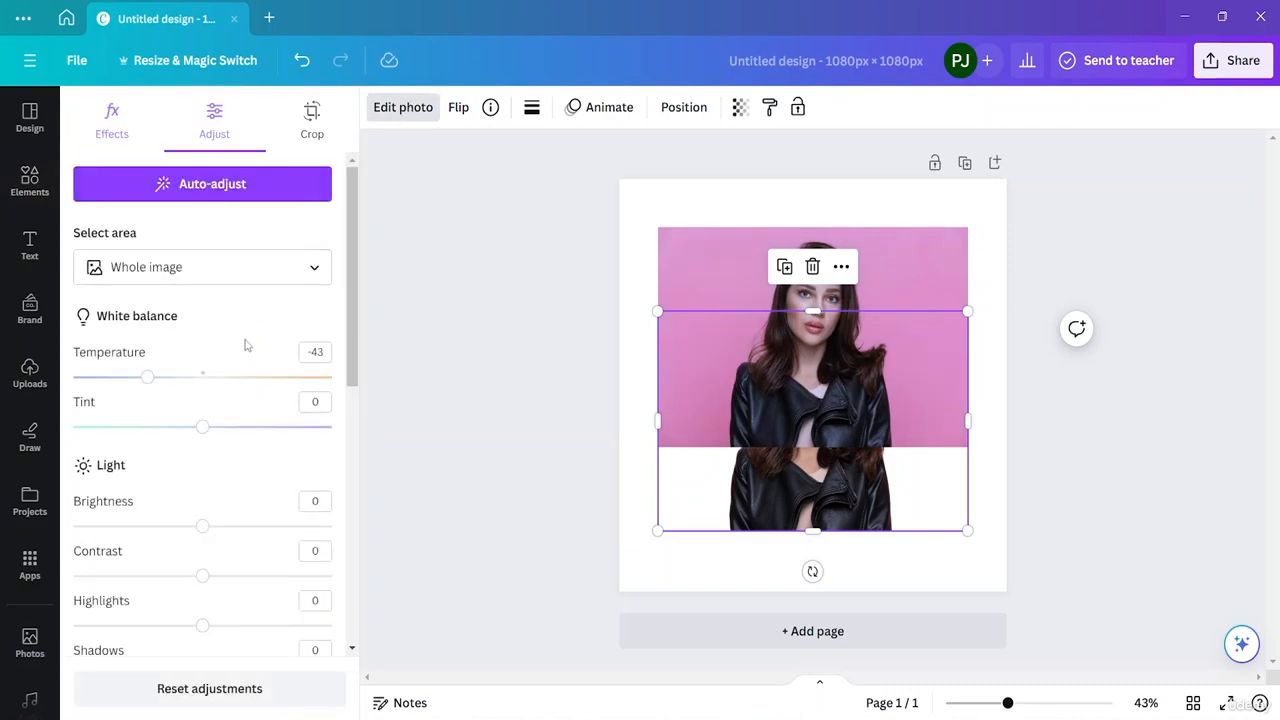
click(201, 377)
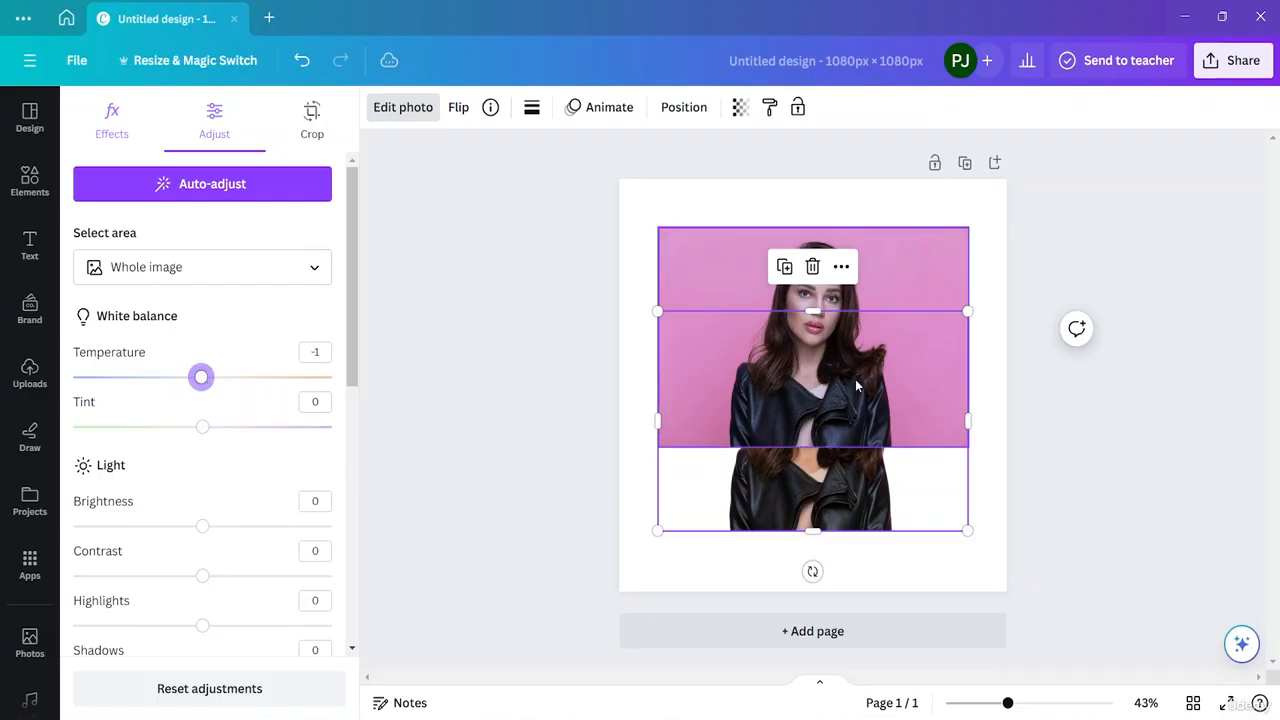
Set the pink-background photo's Tint to -85, Brightness to -41, Contrast to 54 and Highlights to -48.
click(741, 257)
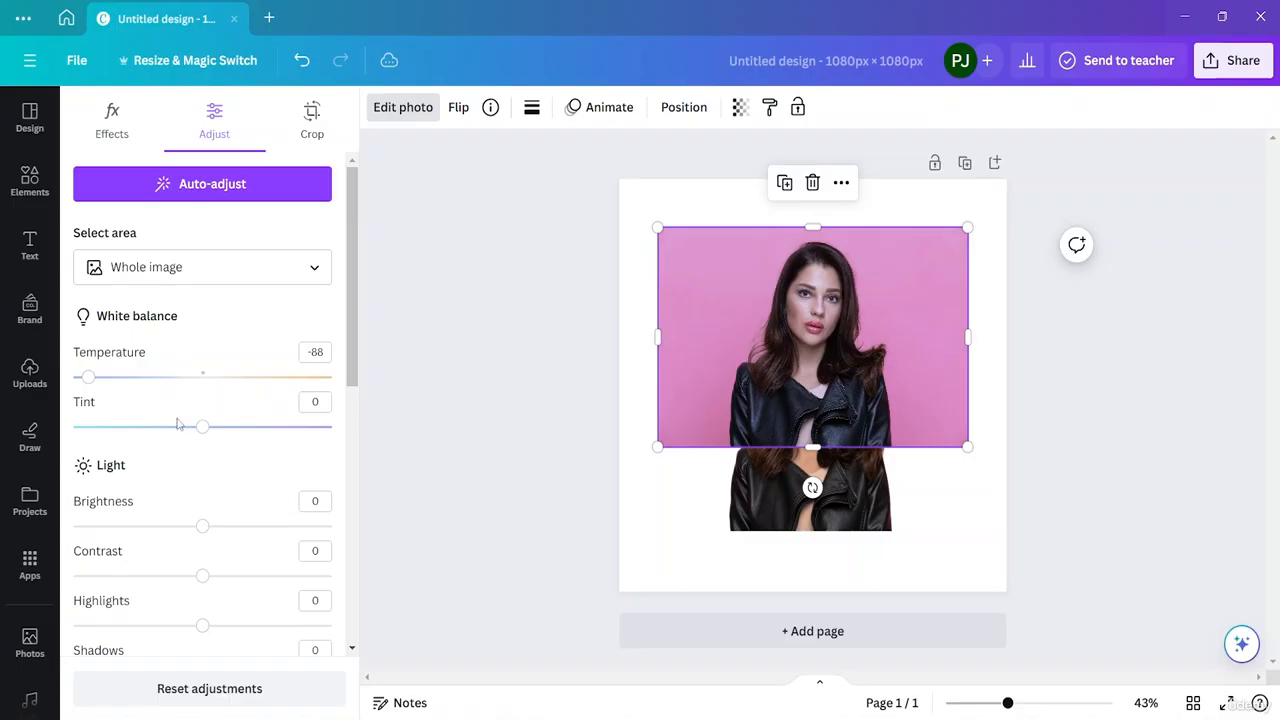
drag(198, 430, 93, 428)
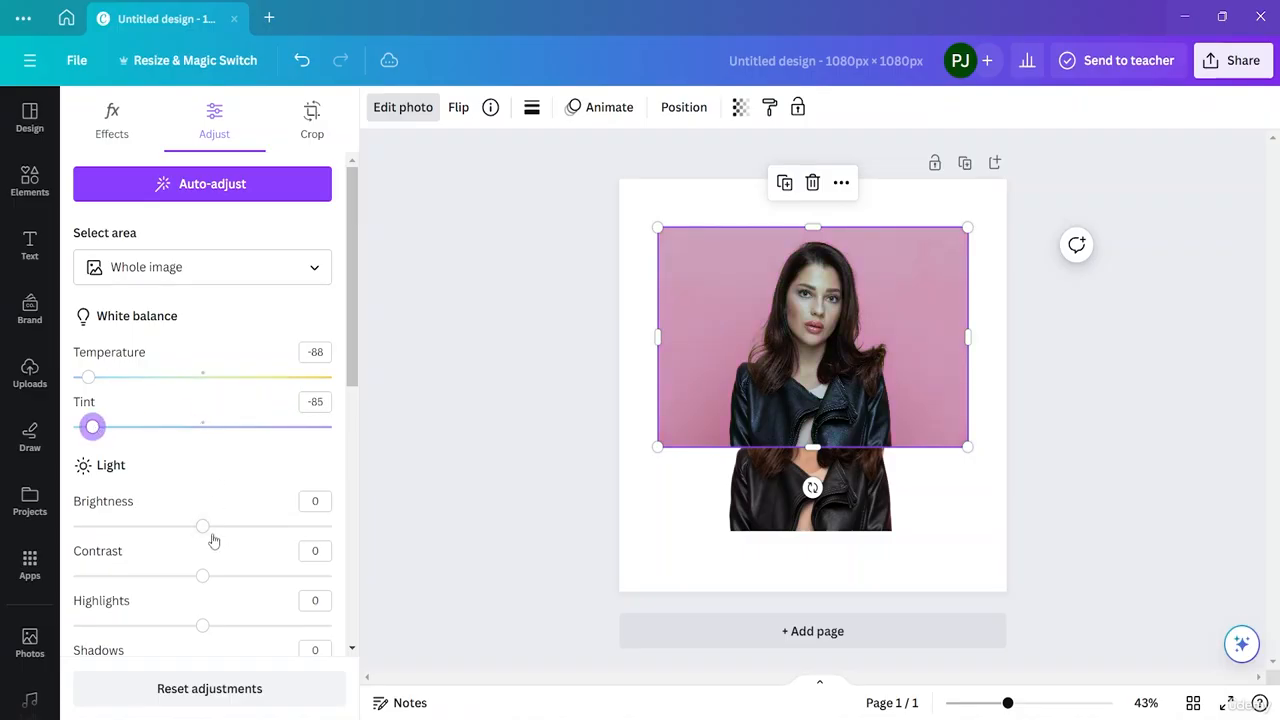
drag(202, 527, 149, 527)
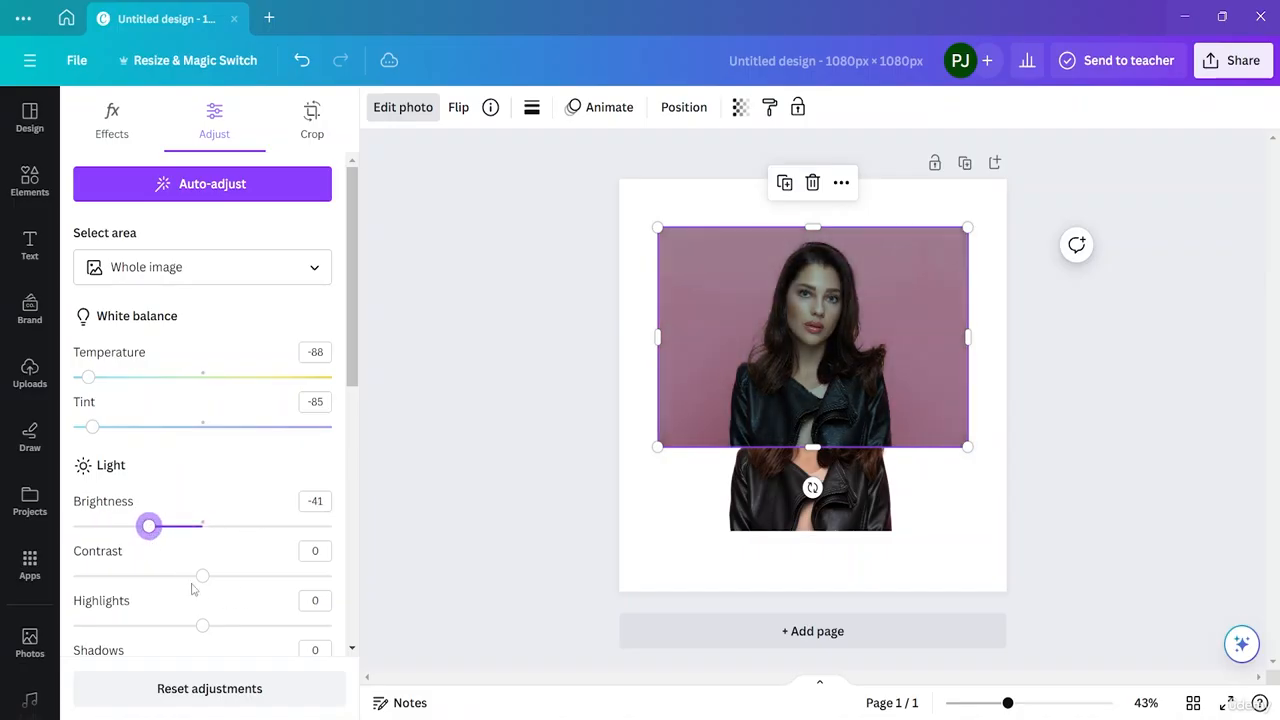
drag(202, 577, 273, 588)
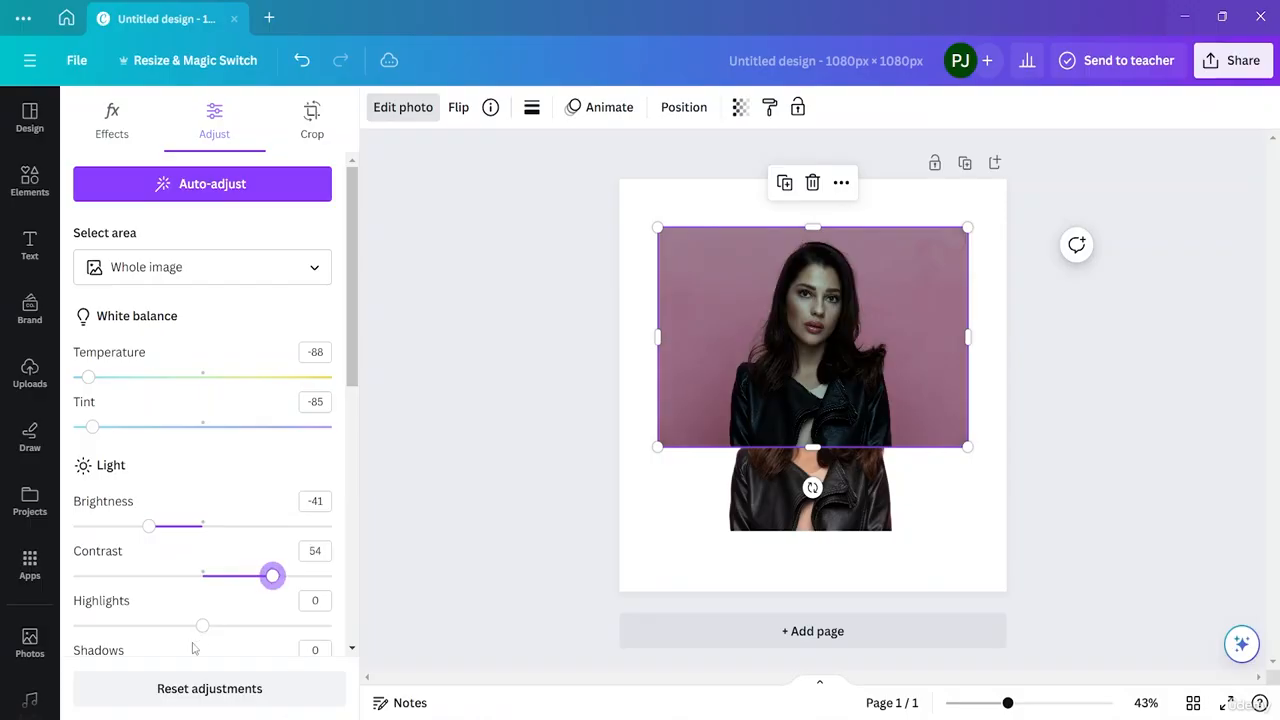
drag(202, 625, 138, 625)
Set the pink-background photo's Whites to 33, Blacks to -37, Saturation to 37 and Vibrance to -49.
drag(354, 376, 352, 515)
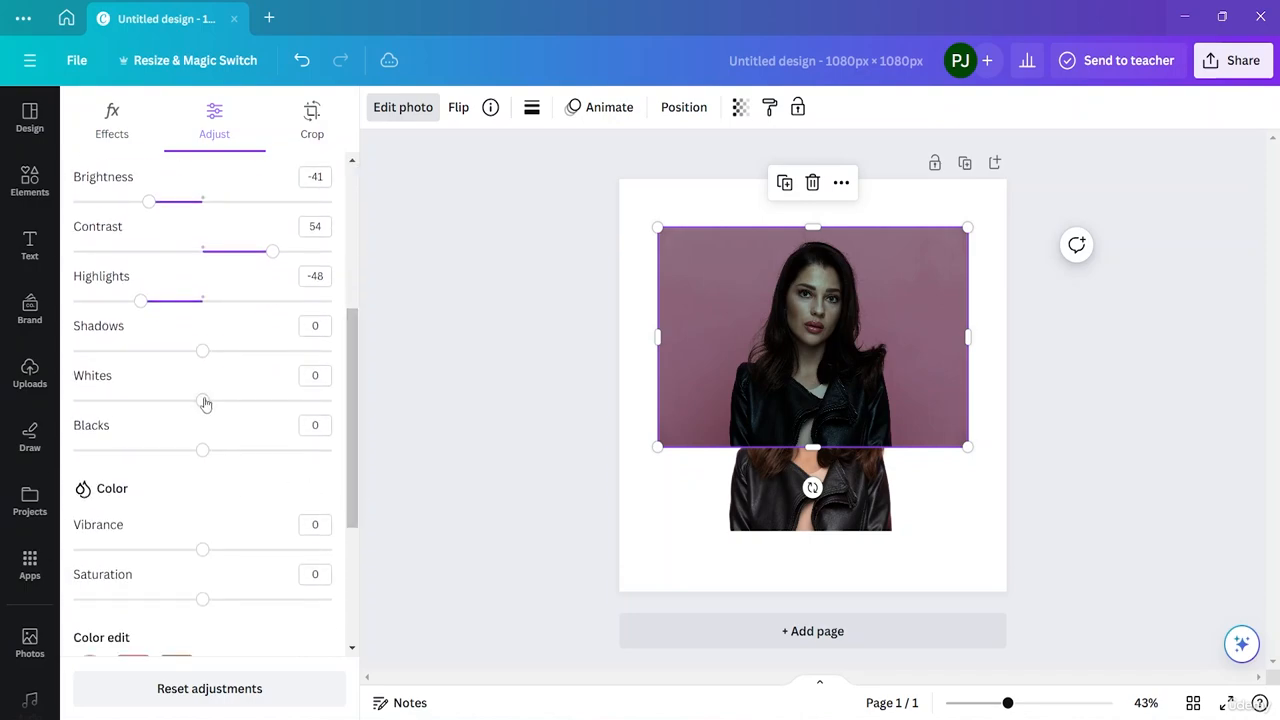
drag(205, 403, 245, 400)
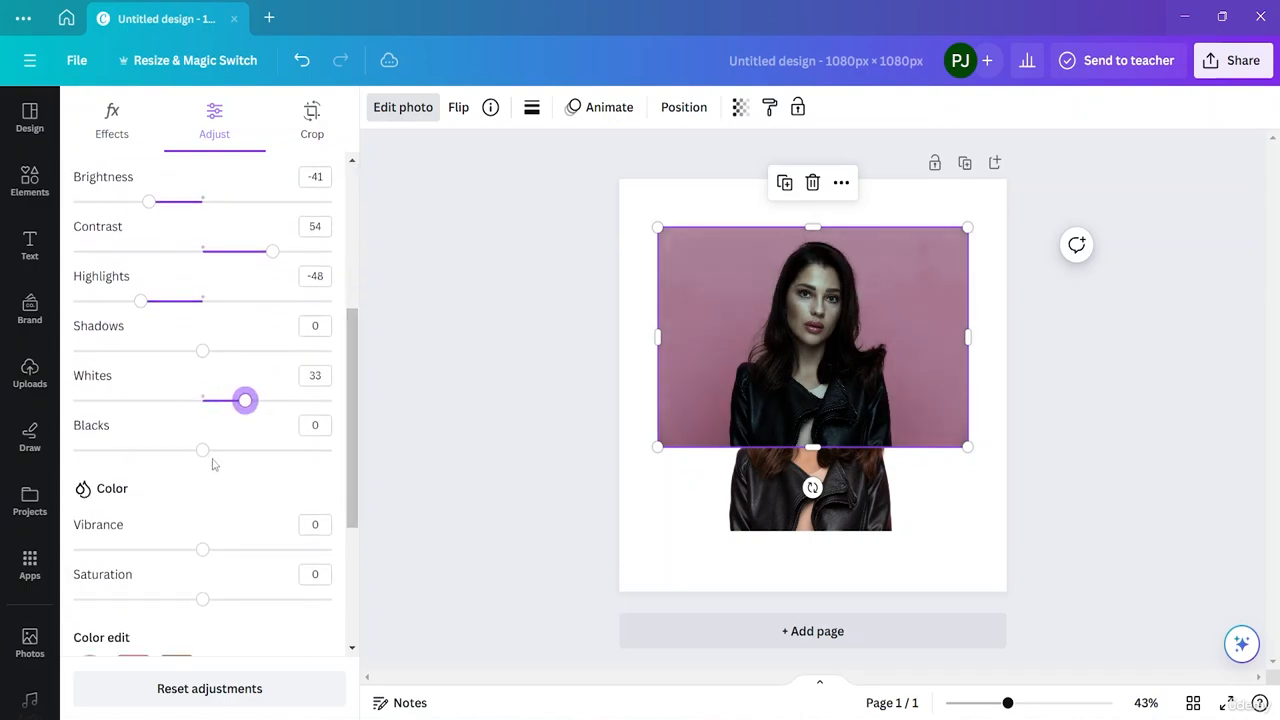
drag(203, 450, 157, 451)
scroll(228, 509, down, 3)
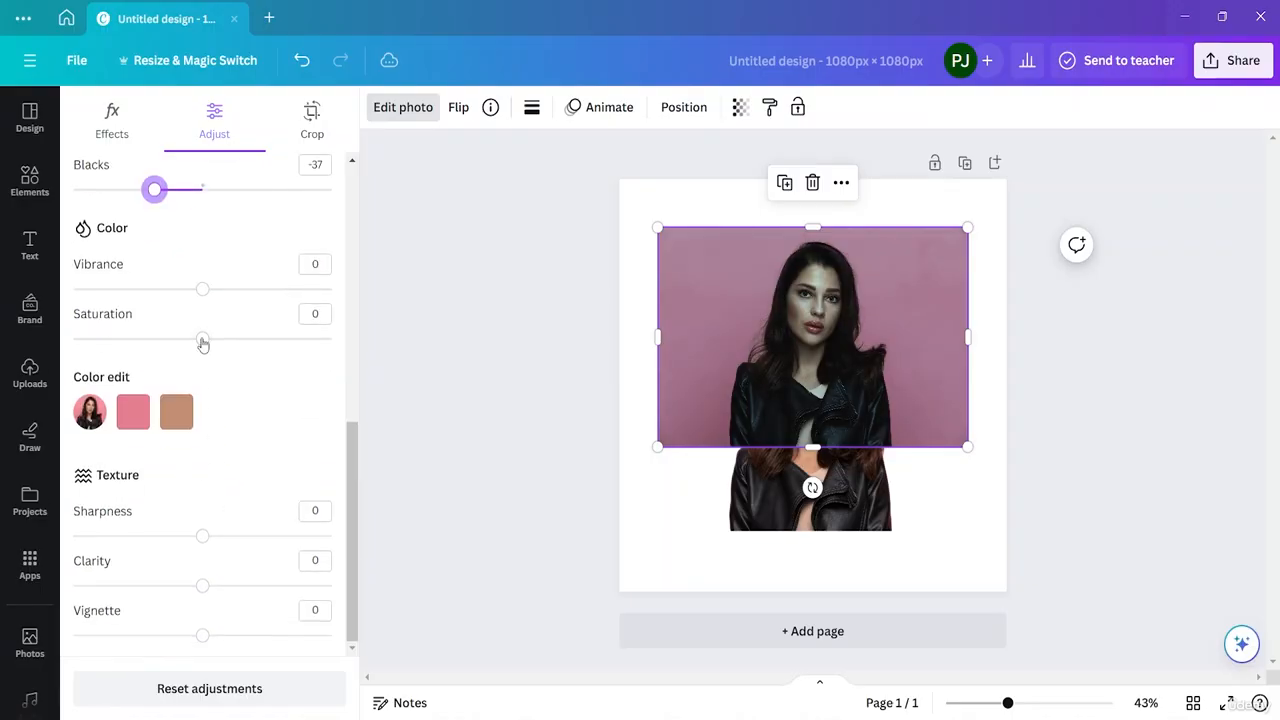
drag(203, 344, 253, 363)
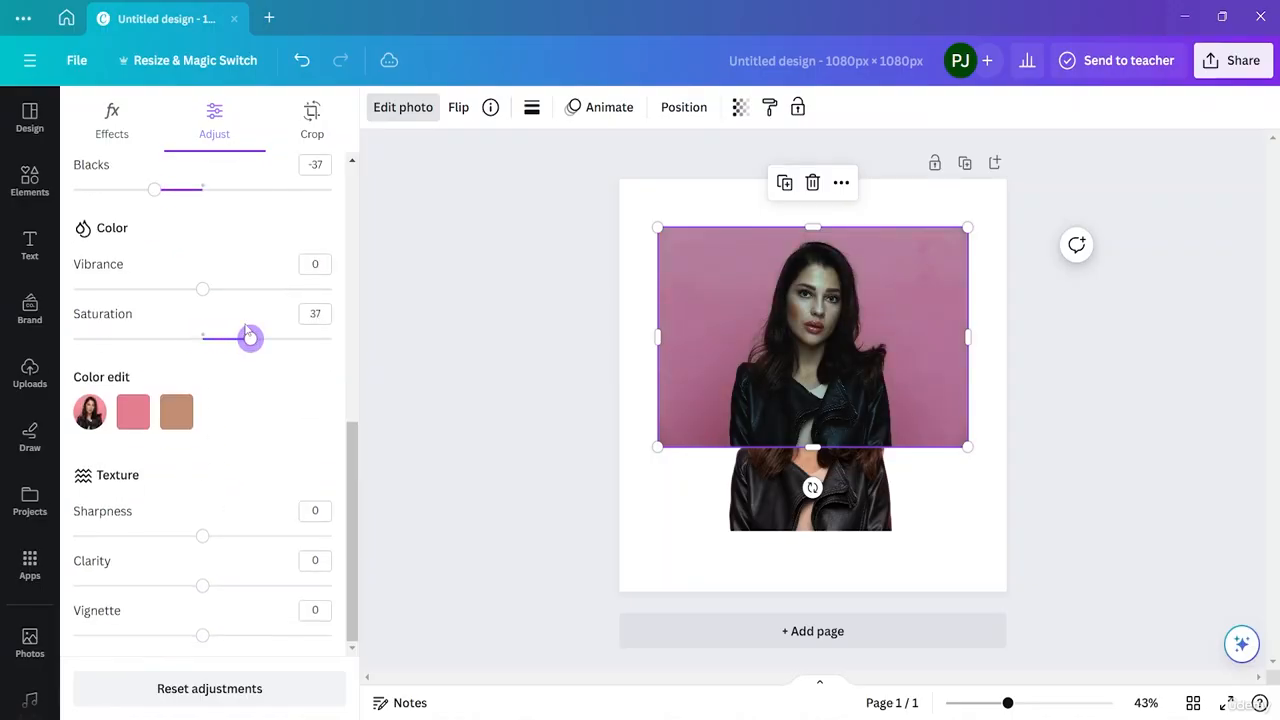
drag(203, 292, 139, 289)
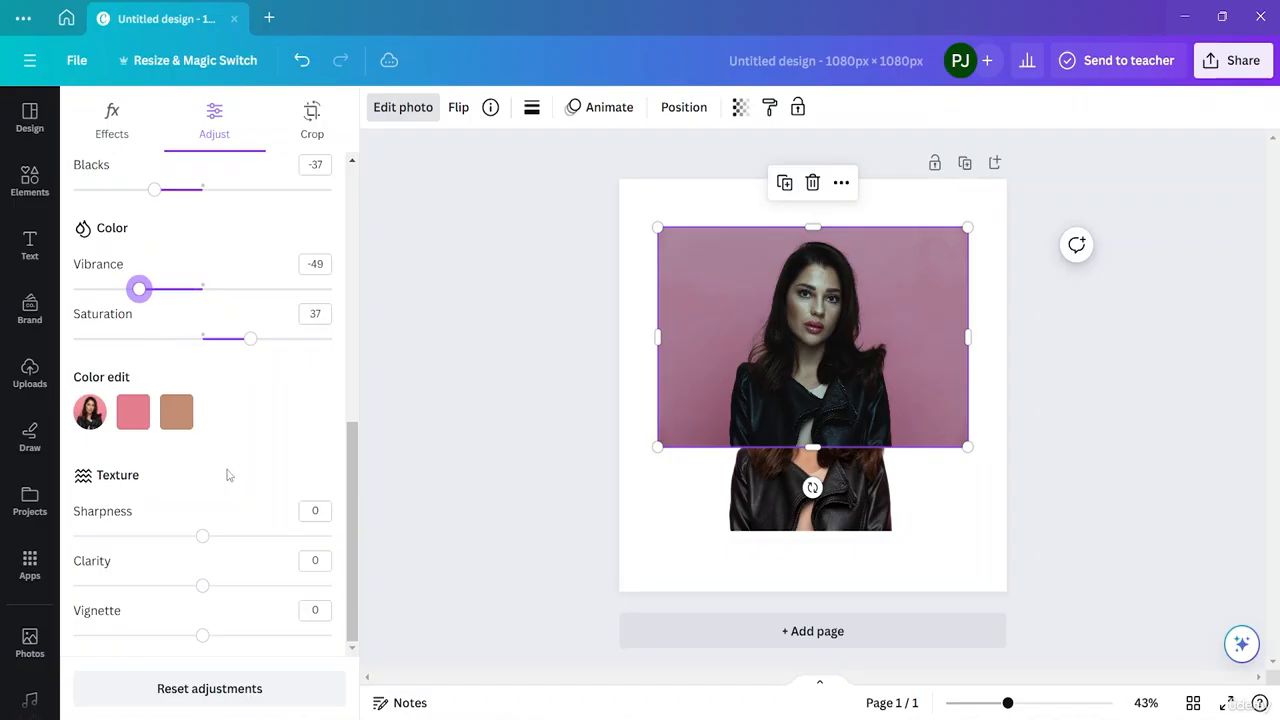
Set the pink-background photo's Sharpness to 45, Clarity to -51 and Vignette to -19.
drag(200, 548, 262, 559)
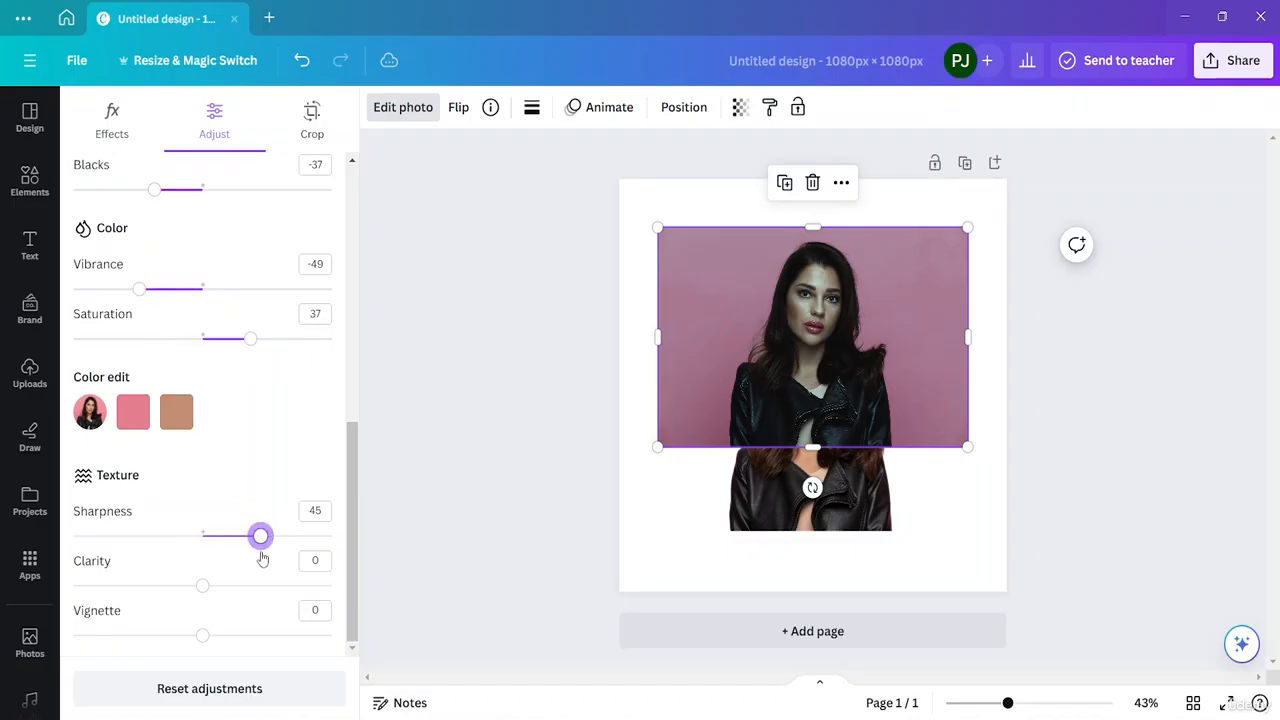
drag(200, 593, 136, 587)
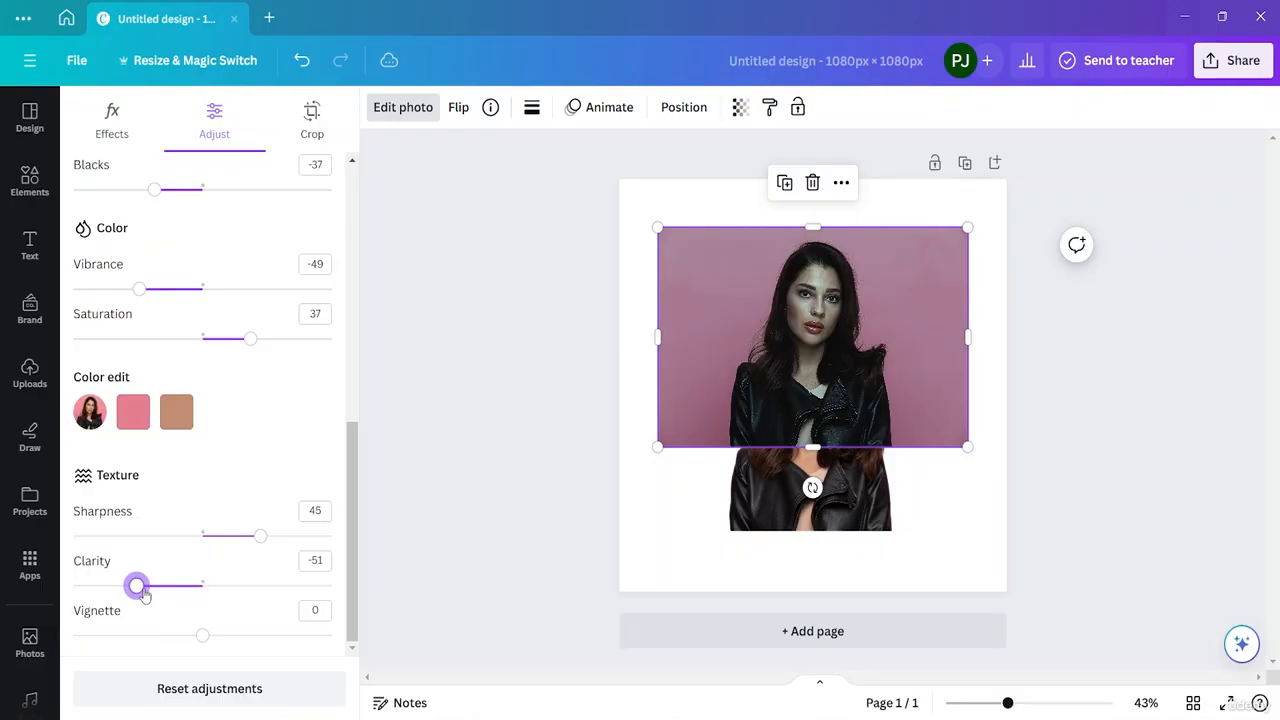
mouse_move(205, 649)
mouse_down()
mouse_move(277, 654)
mouse_move(180, 645)
mouse_up()
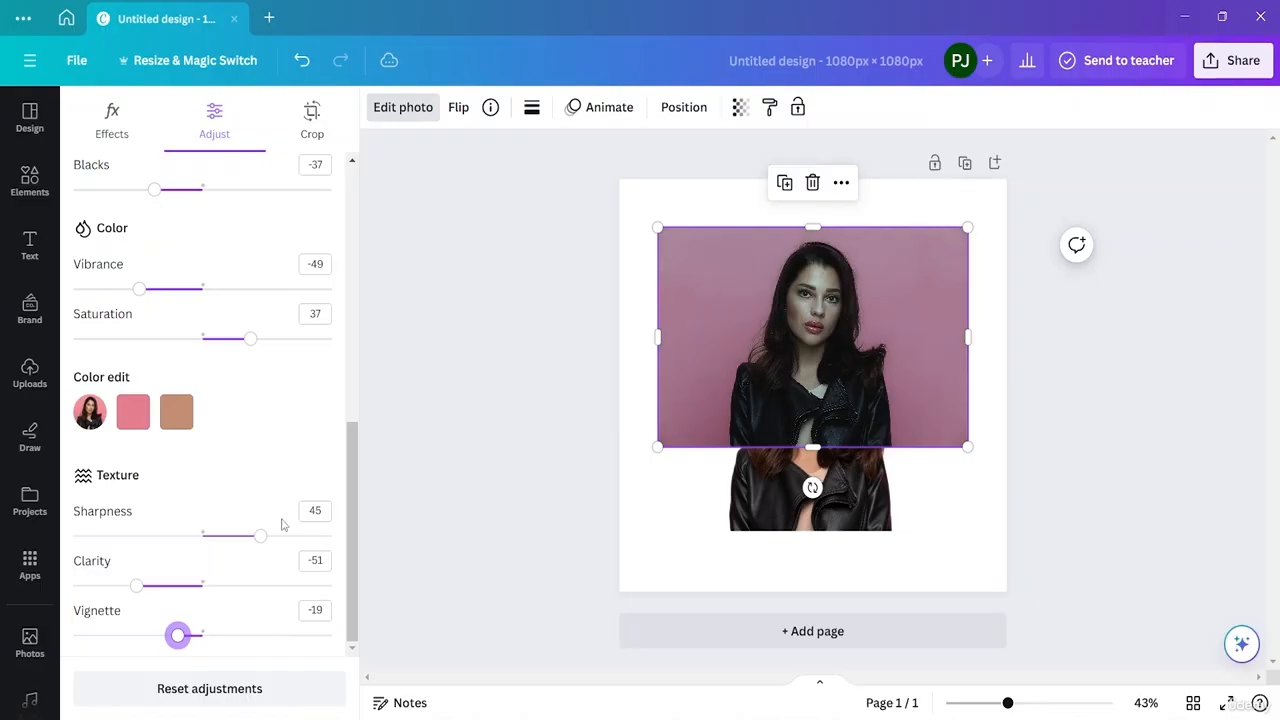
Apply the Blur effect to the whole pink-background photo at an intensity of 81.
scroll(351, 242, up, 2)
click(114, 126)
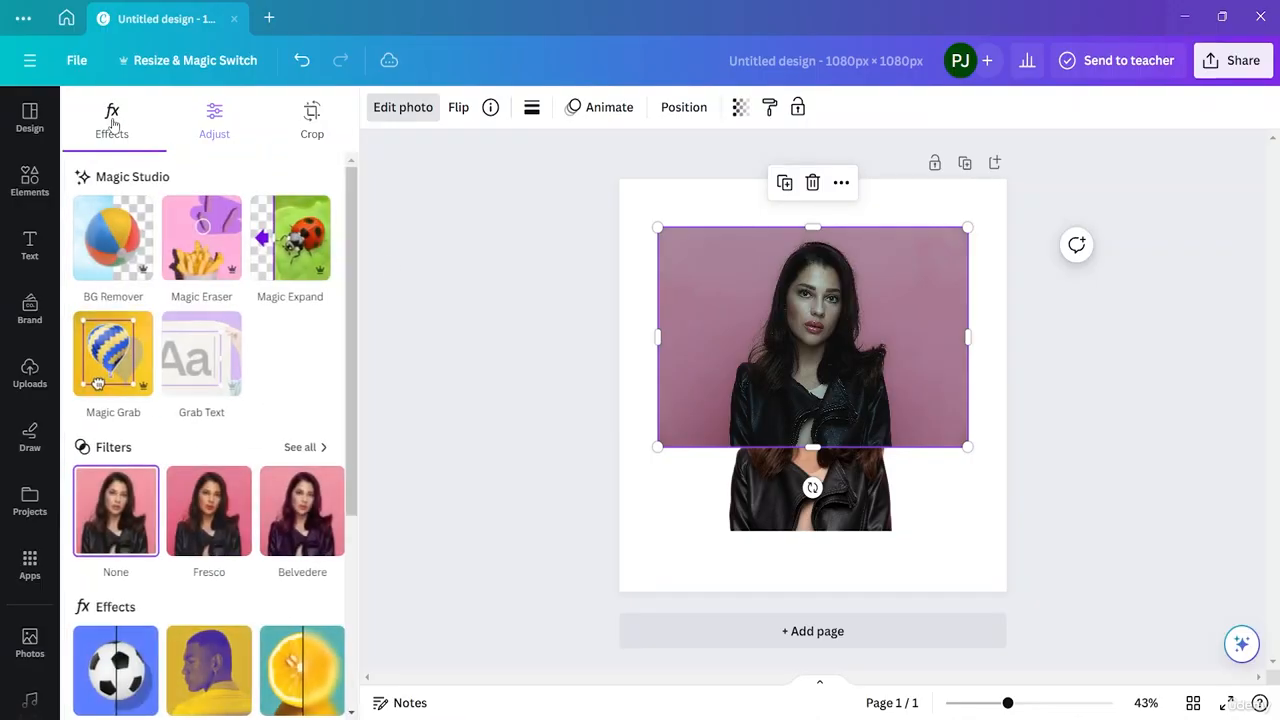
scroll(209, 296, down, 3)
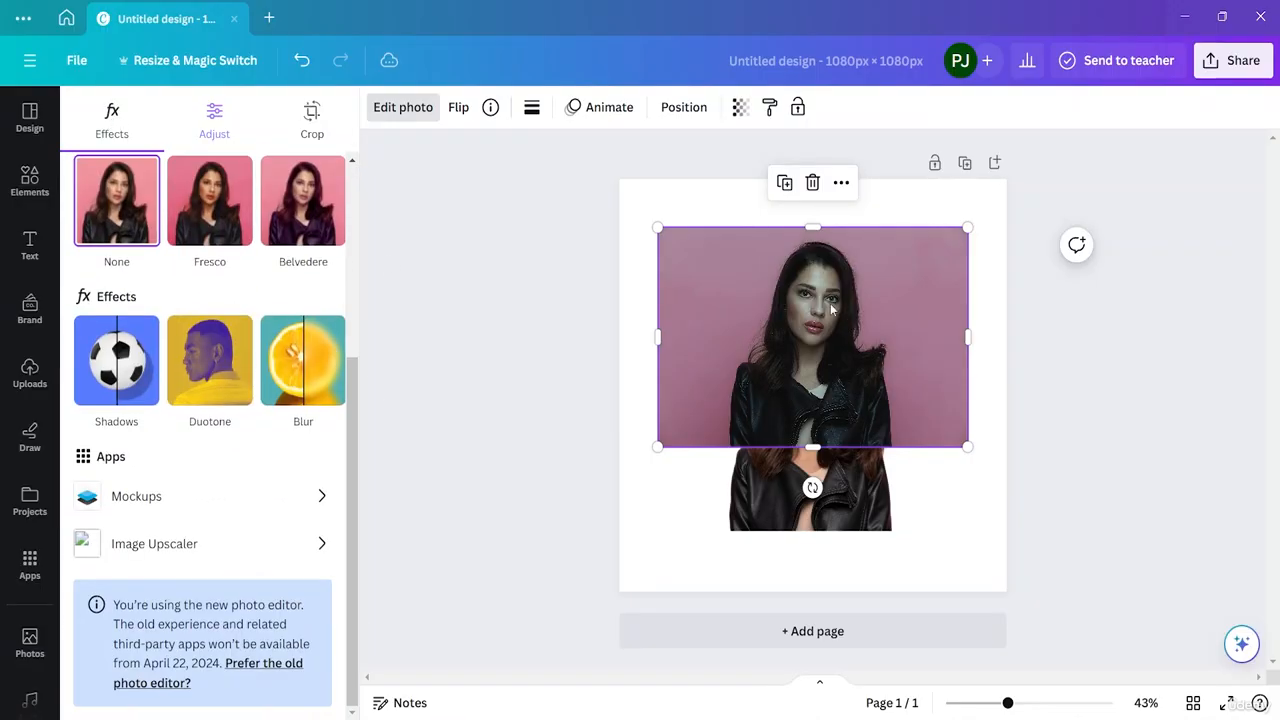
click(295, 390)
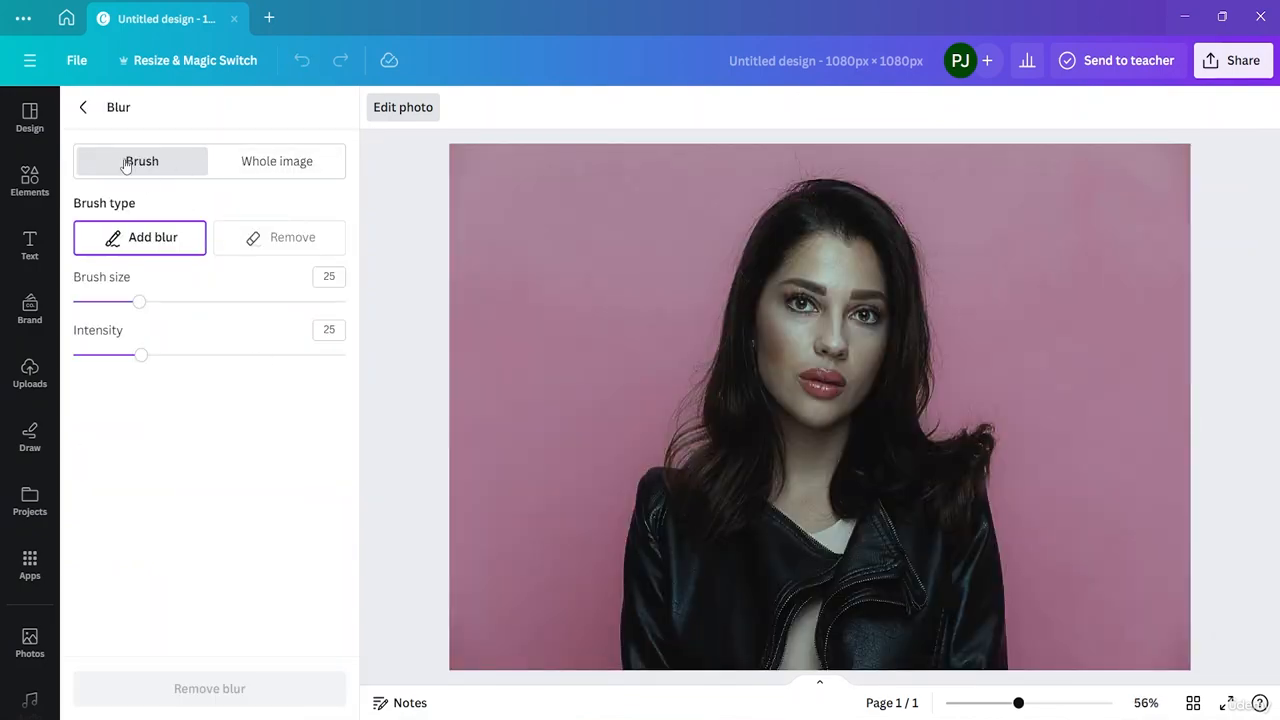
click(272, 161)
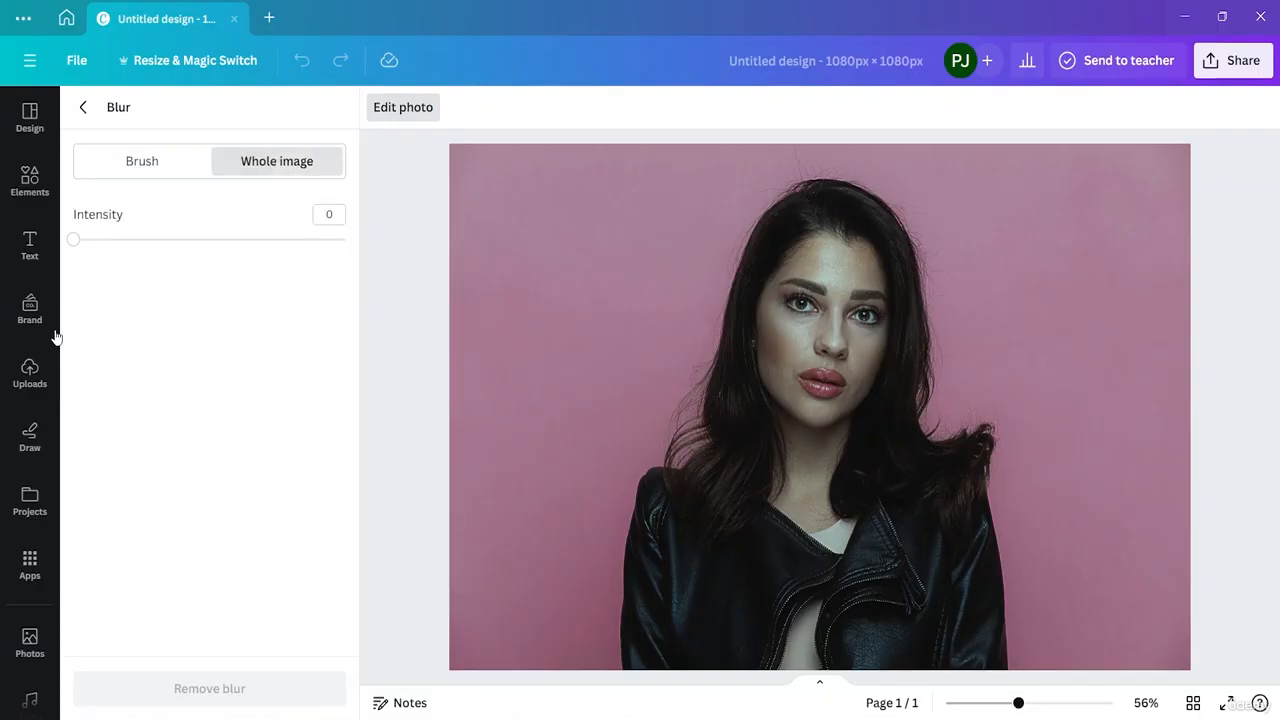
drag(83, 247, 295, 259)
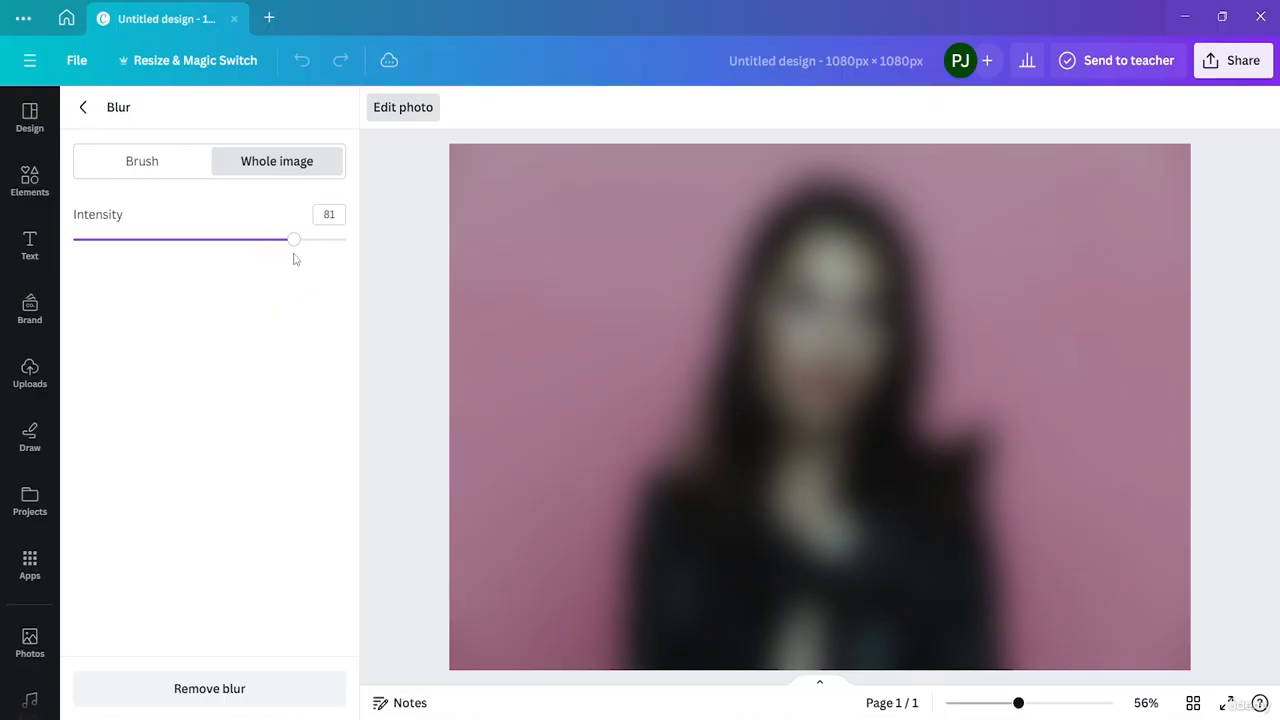
key(Tab)
key(Return)
click(83, 107)
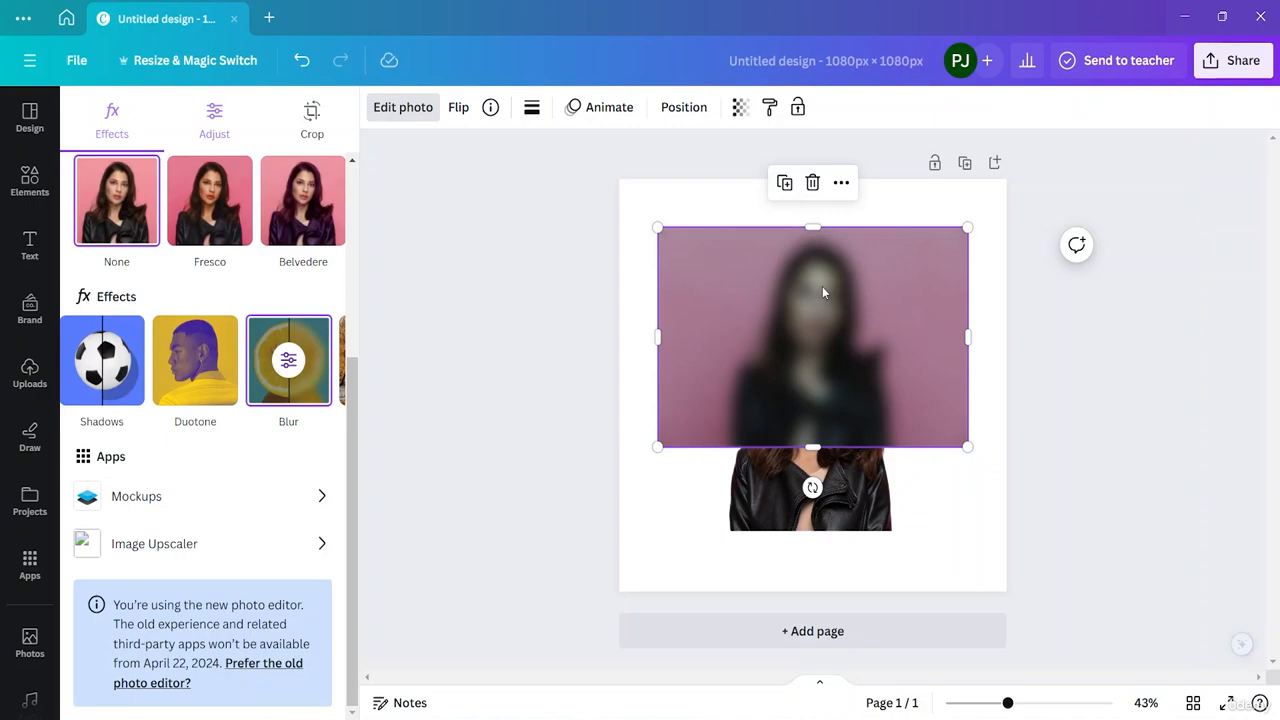
Bring the cutout of the model to the front, above the blurred photo.
drag(832, 500, 843, 496)
right_click(862, 492)
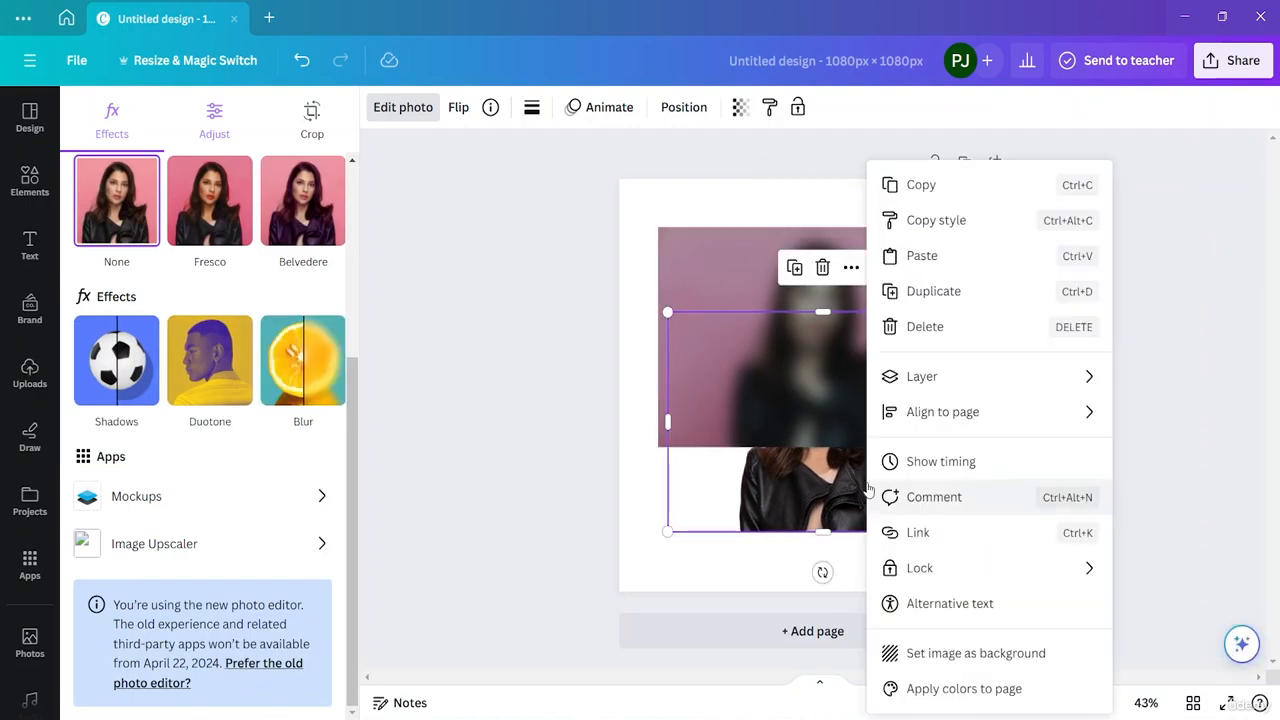
mouse_move(948, 383)
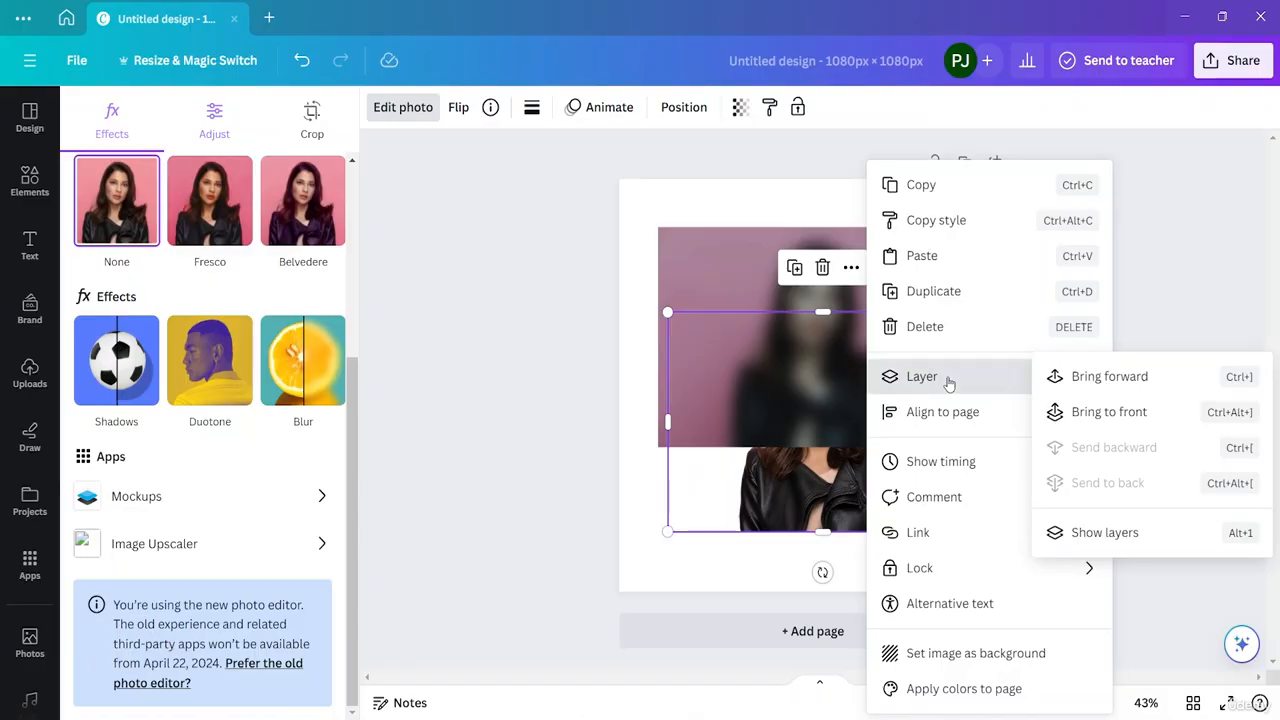
click(1094, 411)
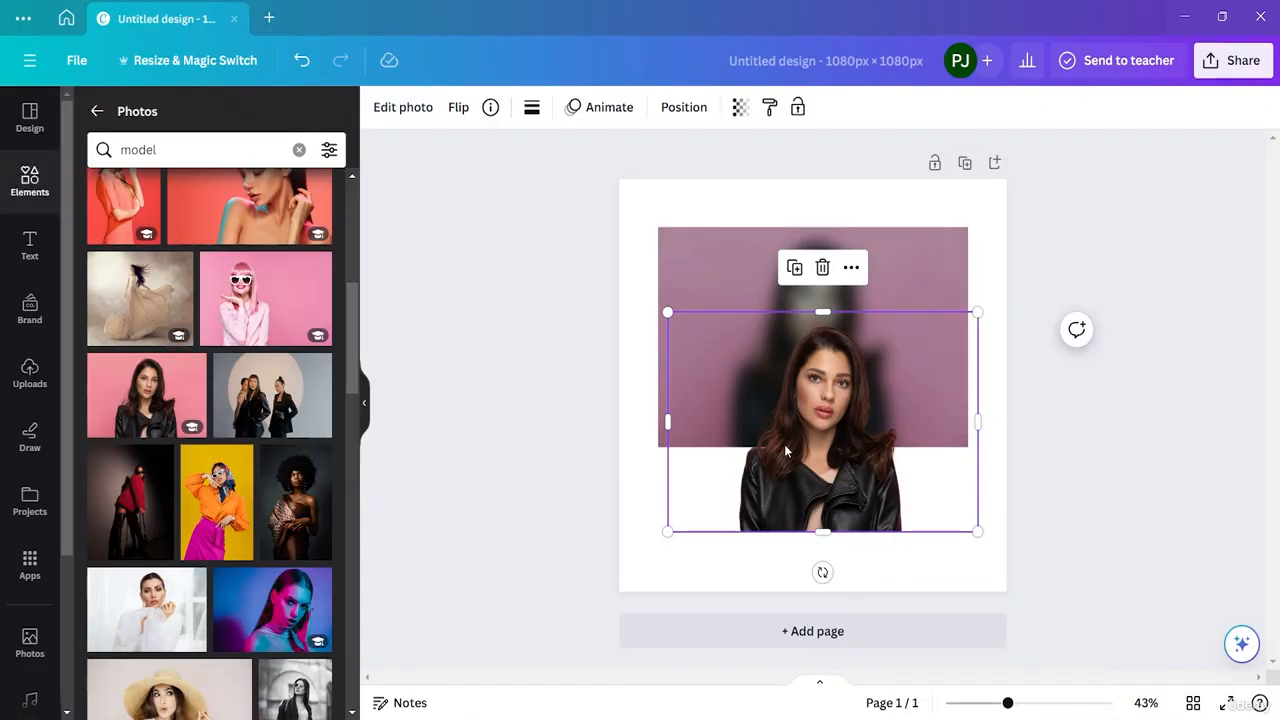
Align the blurred photo with the page's upper-left corner and enlarge it to cover the whole page.
drag(914, 274, 875, 225)
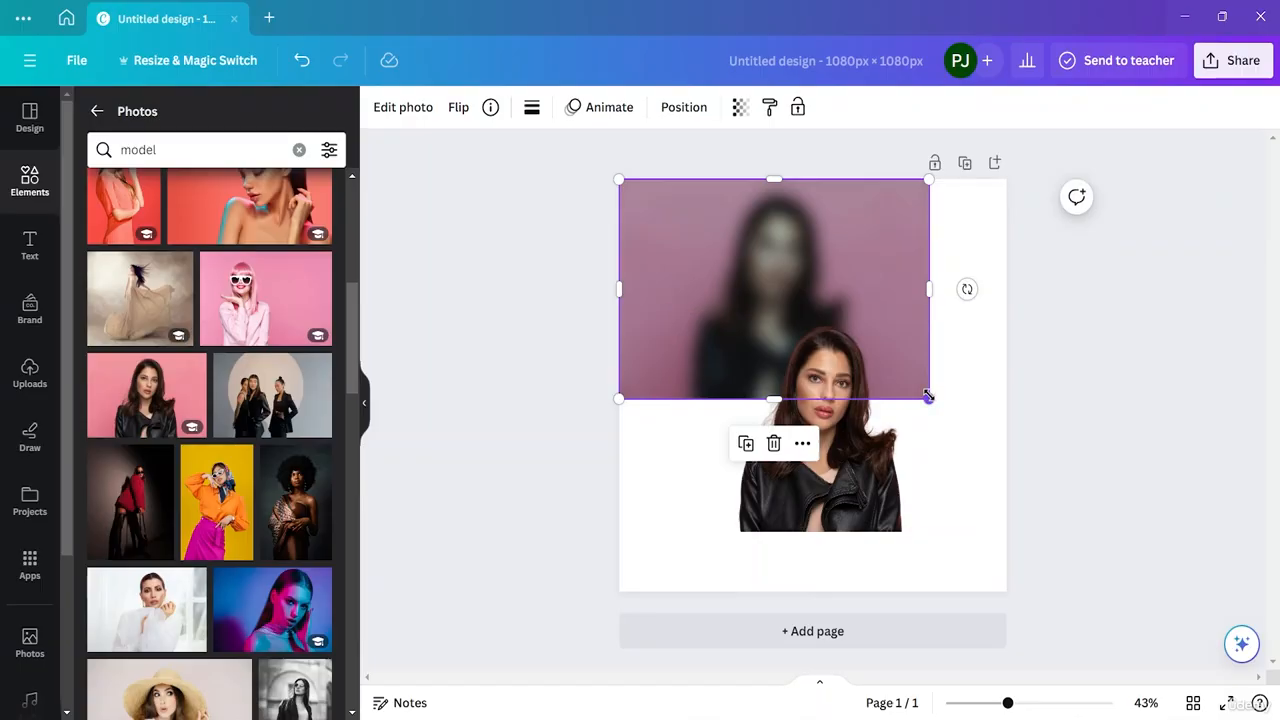
drag(934, 403, 1005, 452)
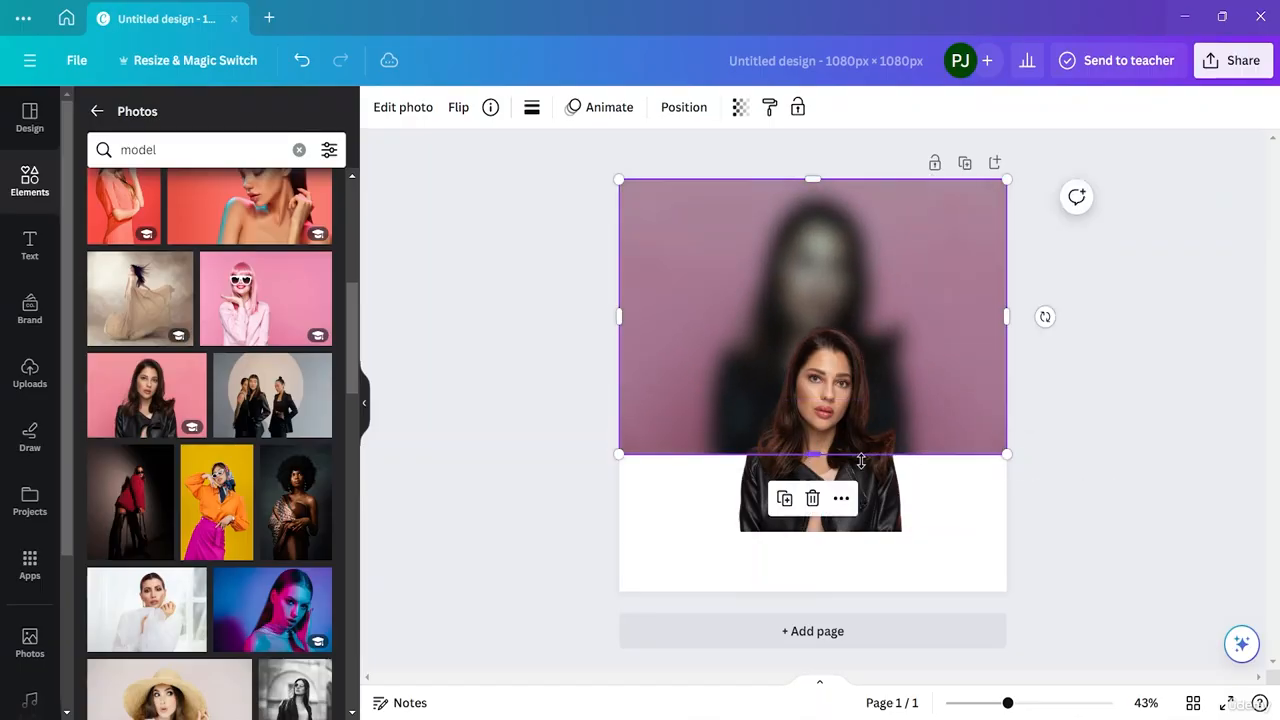
drag(812, 454, 833, 600)
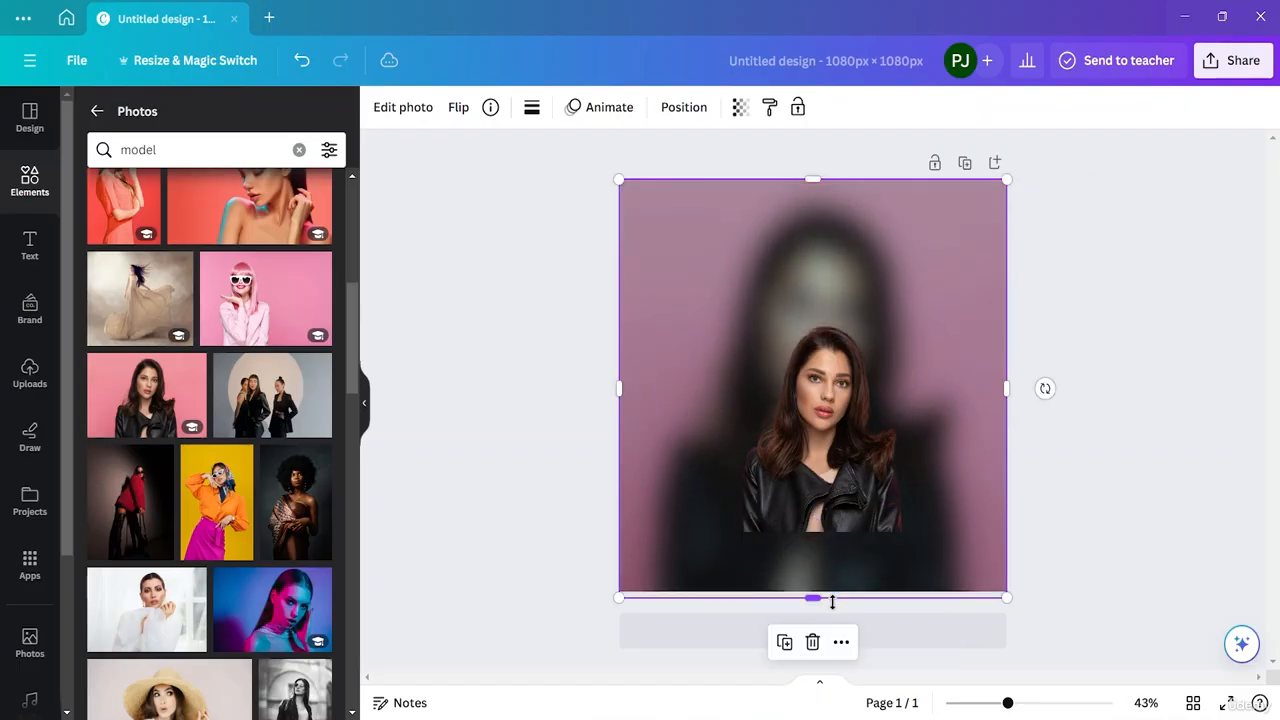
Move the cutout up the page, extend it downward to nearly fill the page height, and align it over the blurred figure.
click(846, 429)
drag(846, 429, 822, 311)
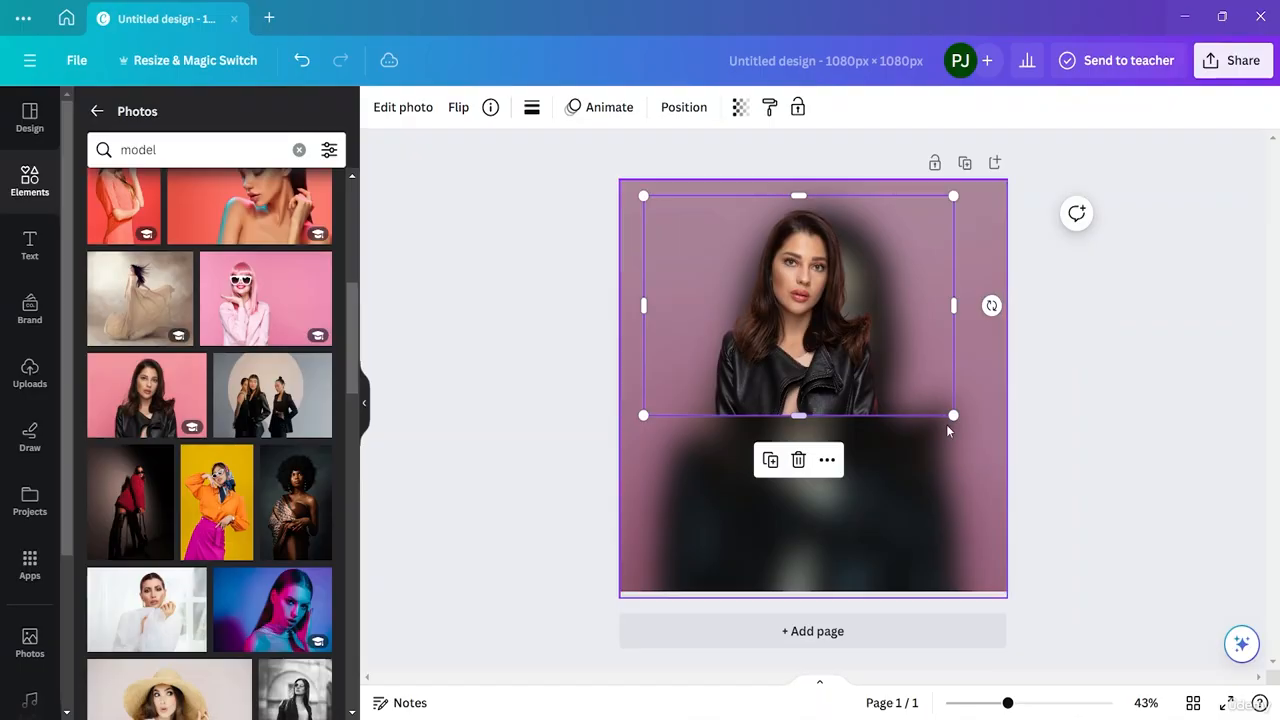
drag(798, 415, 833, 588)
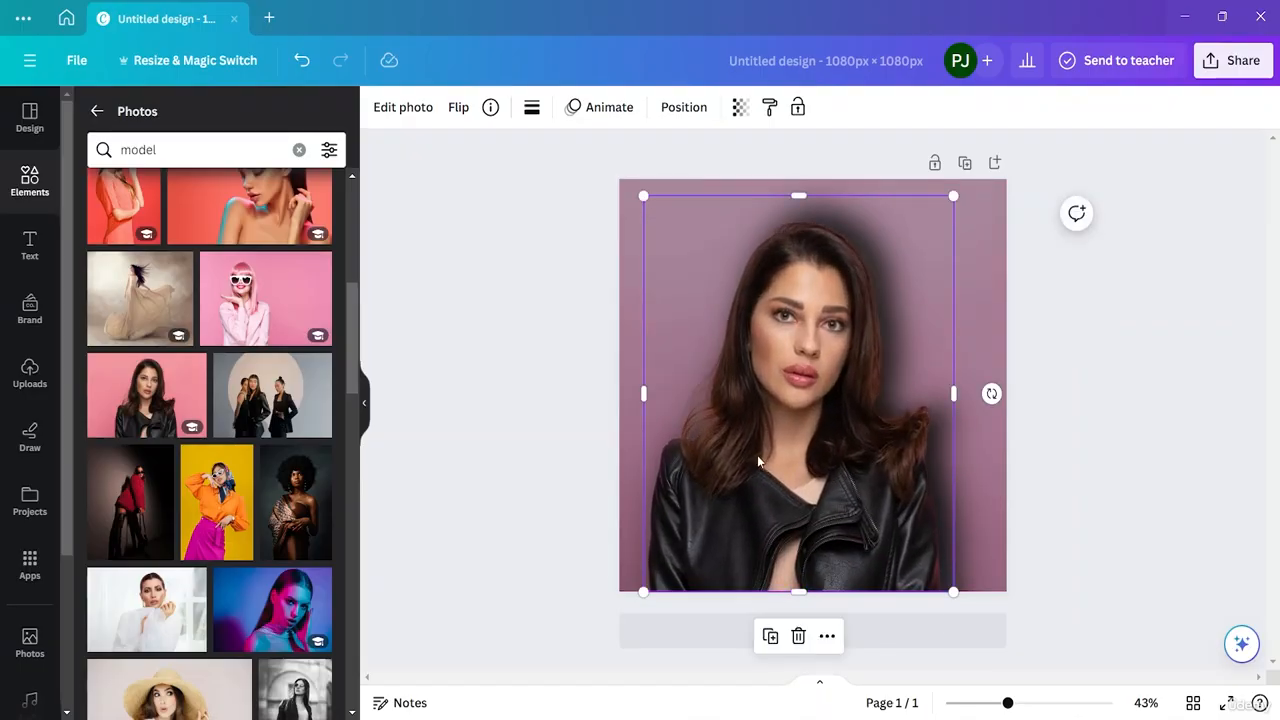
drag(770, 446, 786, 443)
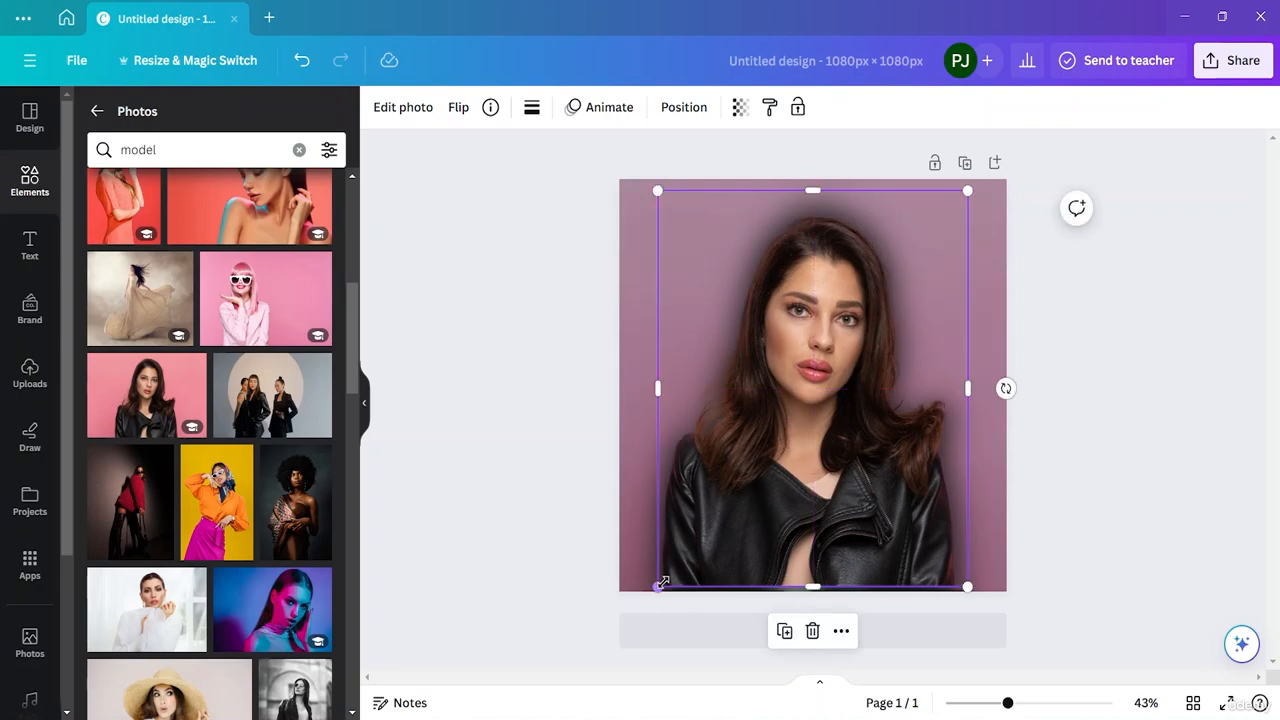
drag(659, 583, 656, 587)
drag(826, 457, 829, 445)
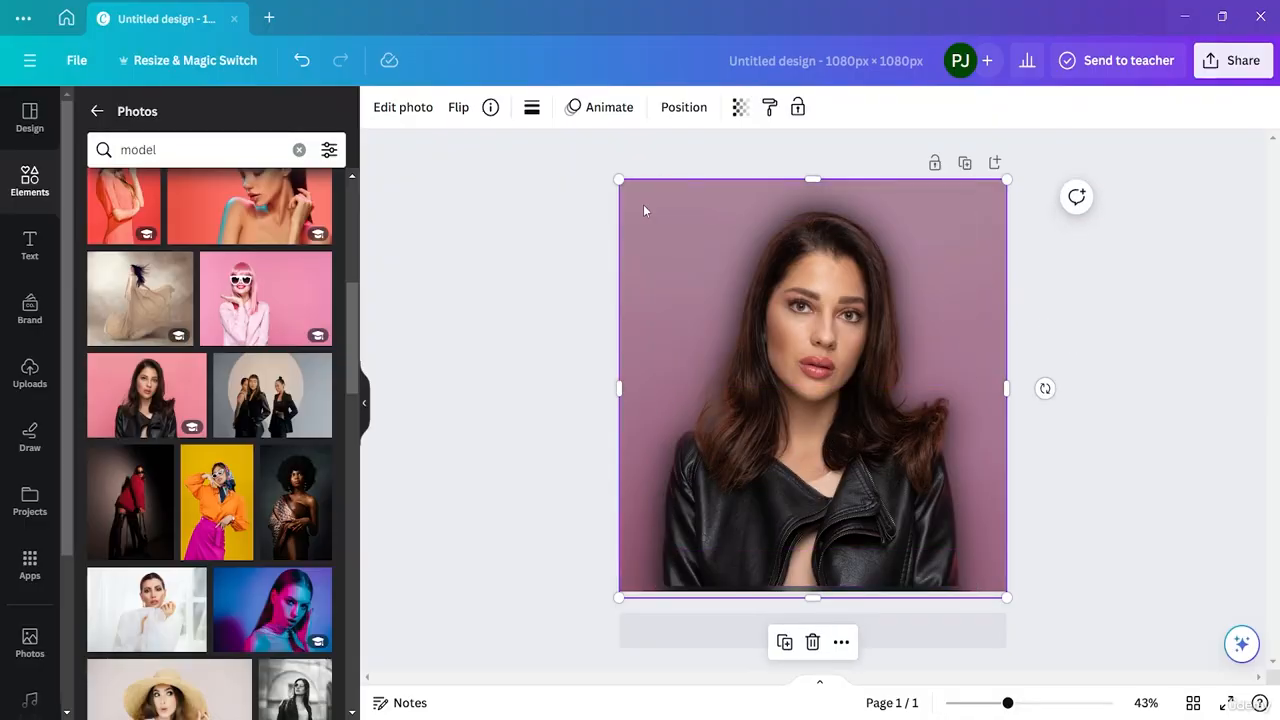
Trim the lower edge of the blurred background photo to the bottom edge of the page.
double_click(815, 594)
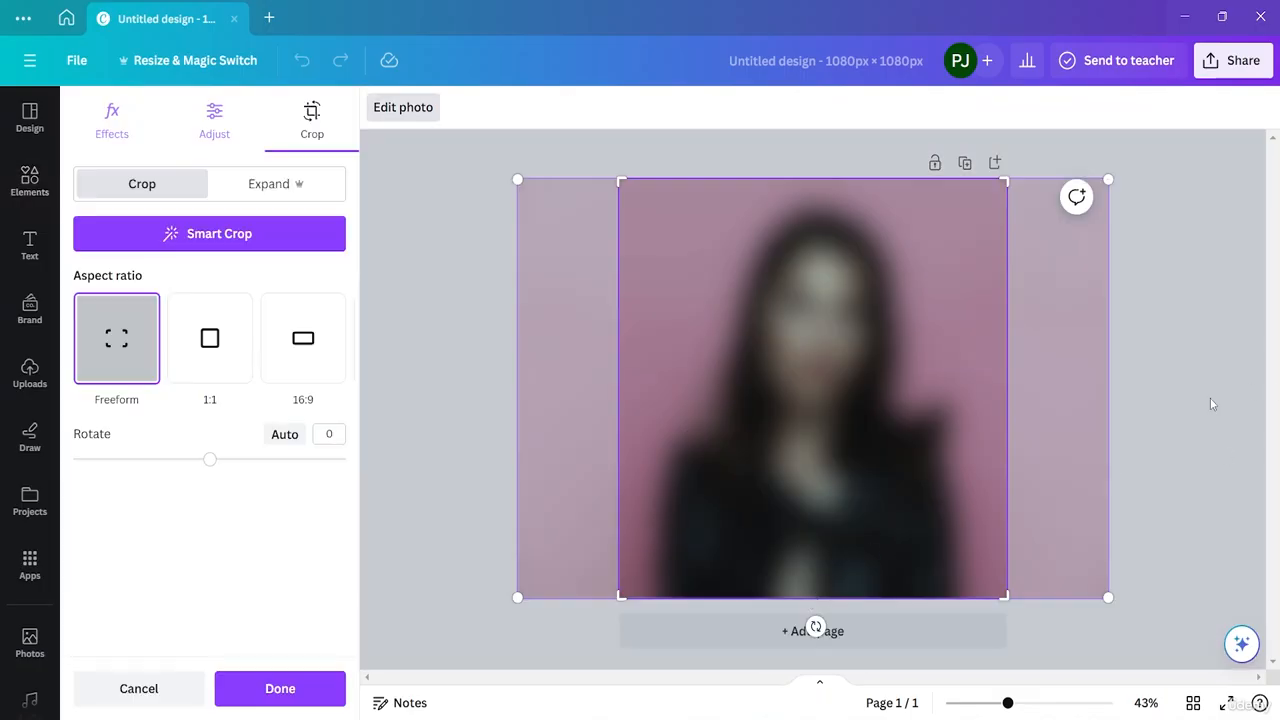
click(1210, 397)
drag(811, 597, 806, 590)
Lower the cutout onto the page's bottom edge and nudge it slightly to the right to cover the blurred figure.
click(806, 511)
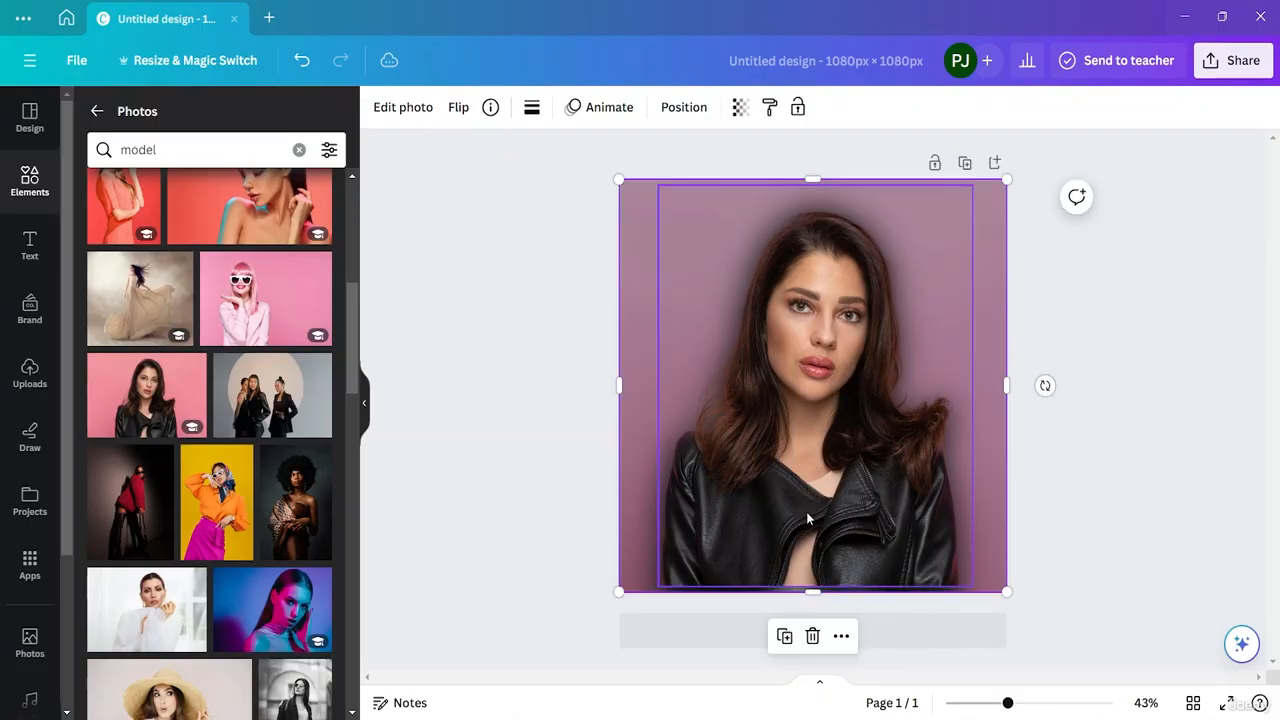
drag(806, 511, 805, 522)
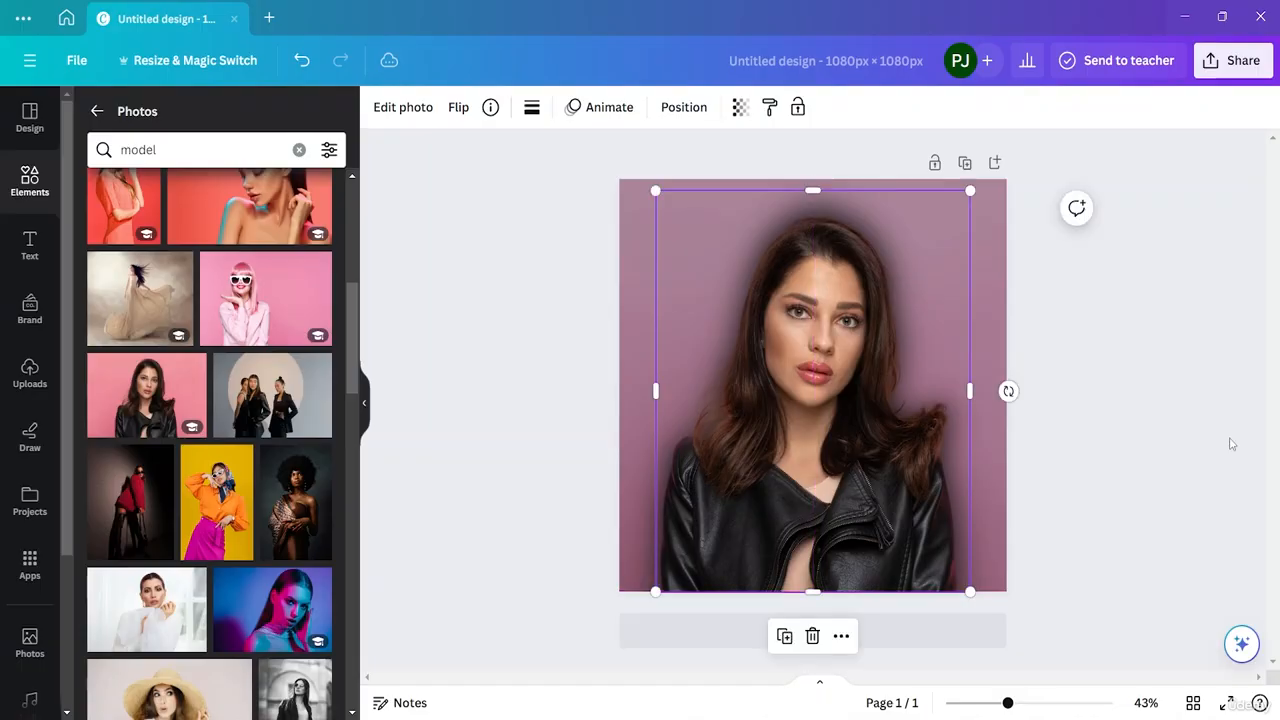
click(1222, 454)
click(864, 420)
key(Right)
key(Right)
key(Right)
key(Right)
key(Right)
key(Right)
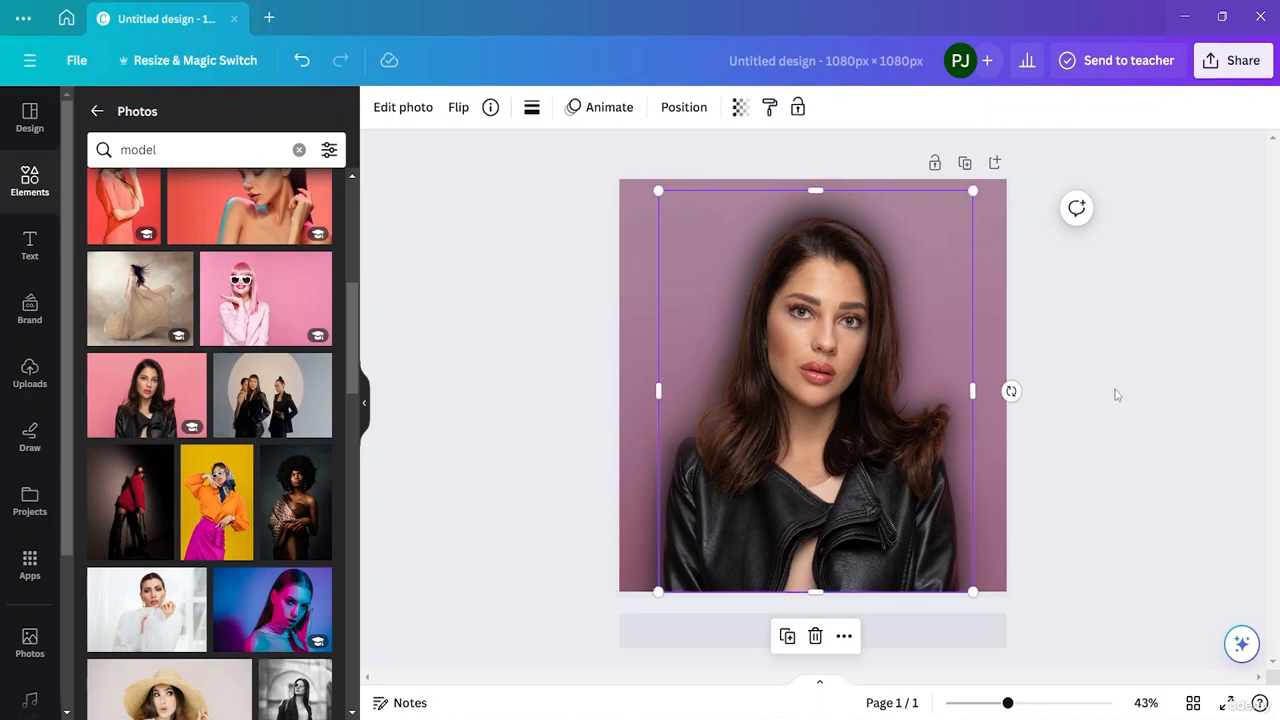
click(1180, 455)
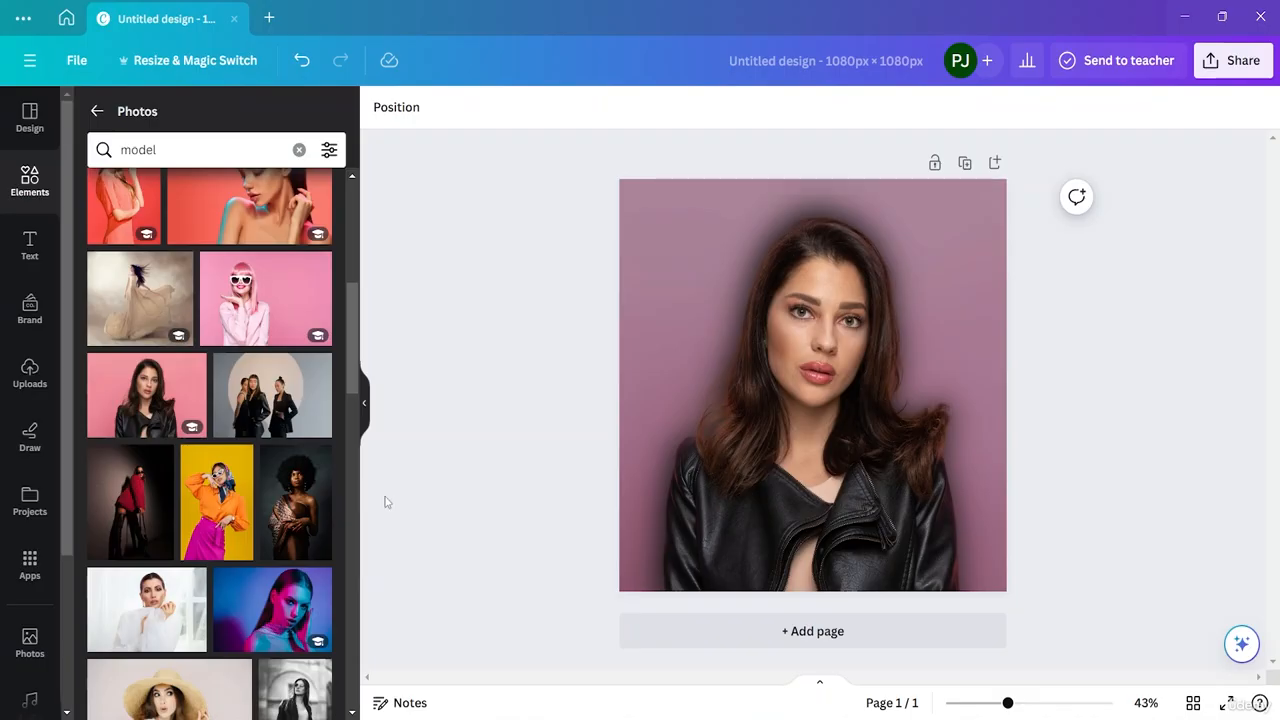
double_click(994, 232)
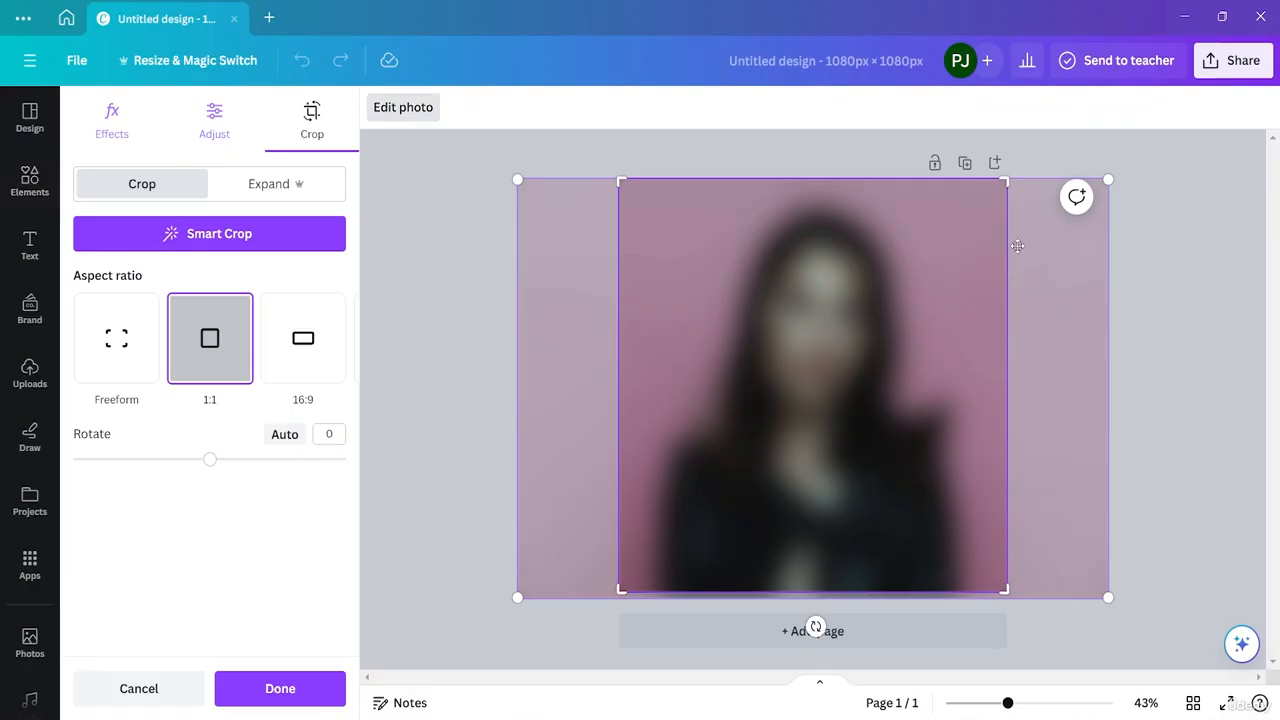
click(1219, 328)
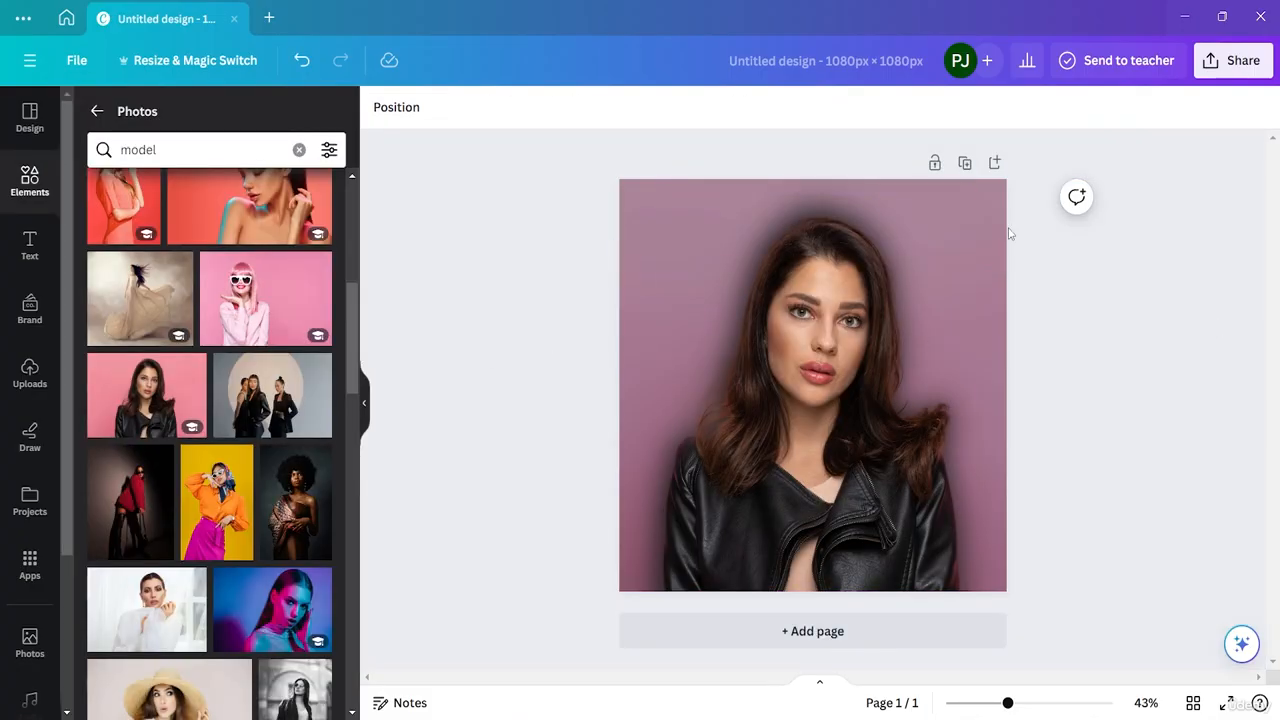
Download the finished design as a PNG at 1,080 × 1,080 px.
click(1235, 76)
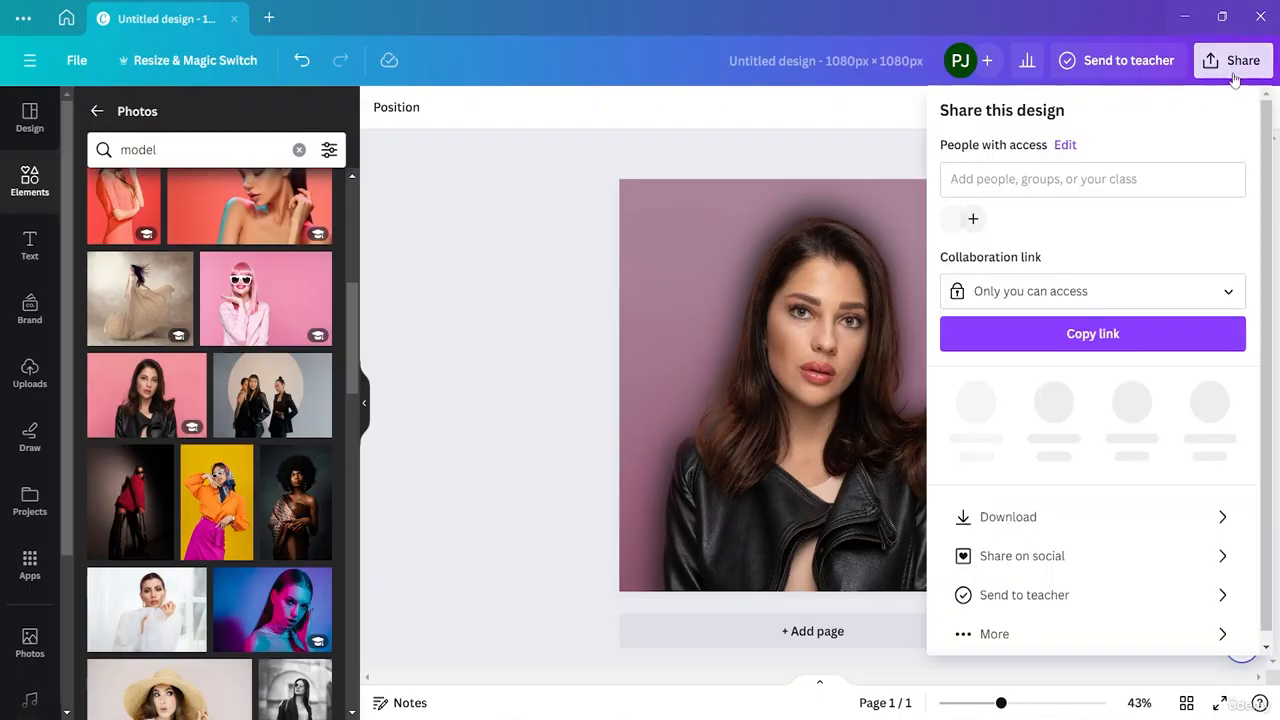
click(1008, 508)
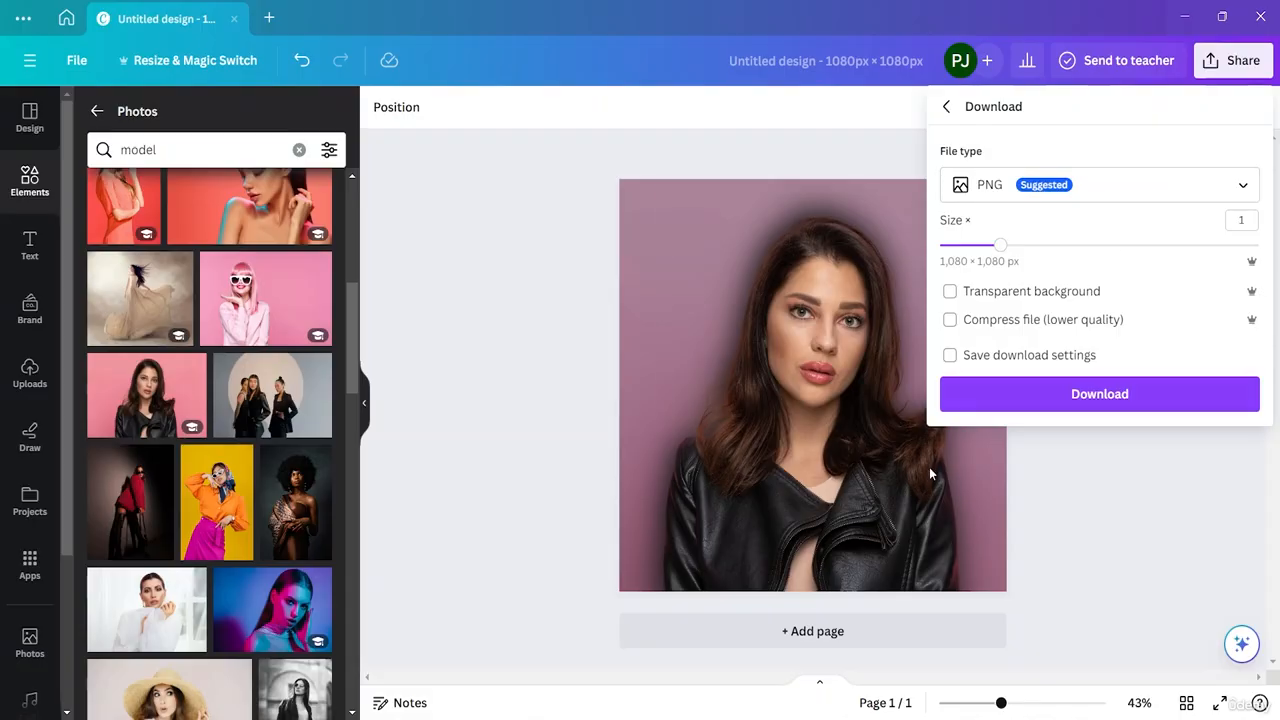
click(1097, 393)
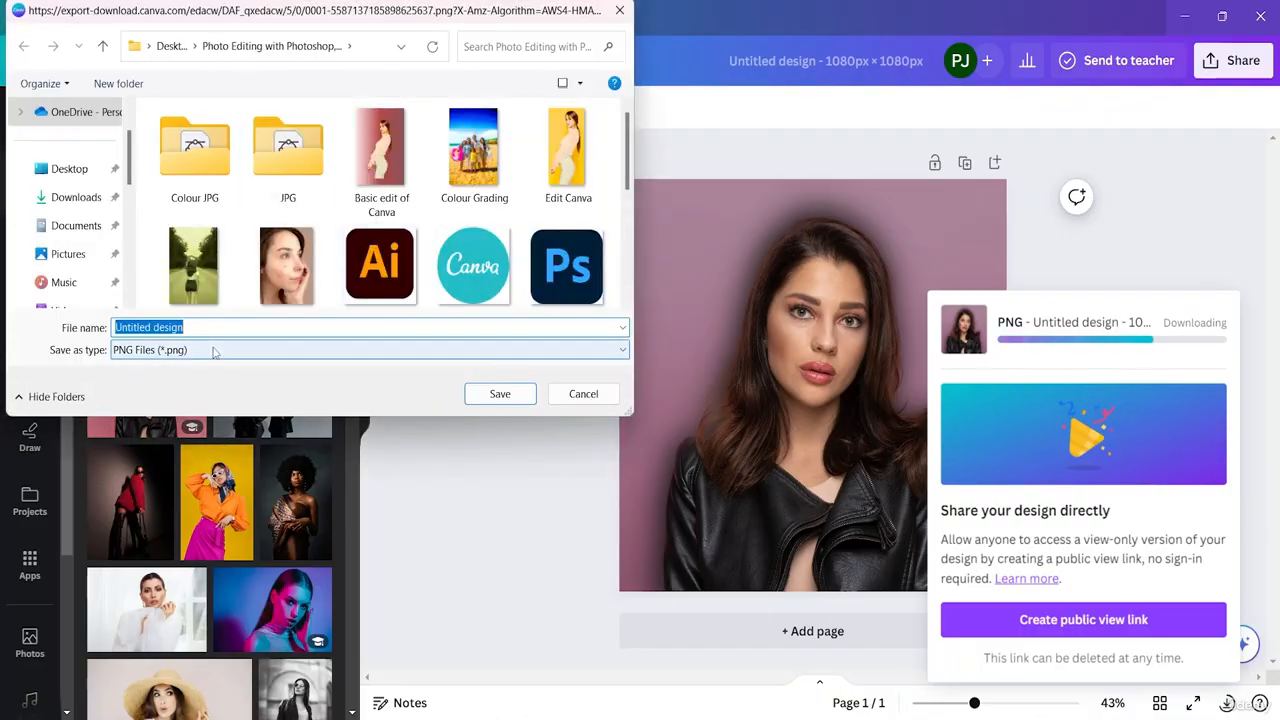
Name the downloaded file Blur 1, save it in the last Photo Editing with Photoshop, Illustrator, Canva and Lightroom folder on the Desktop, and dismiss the download notice.
key(BackSpace)
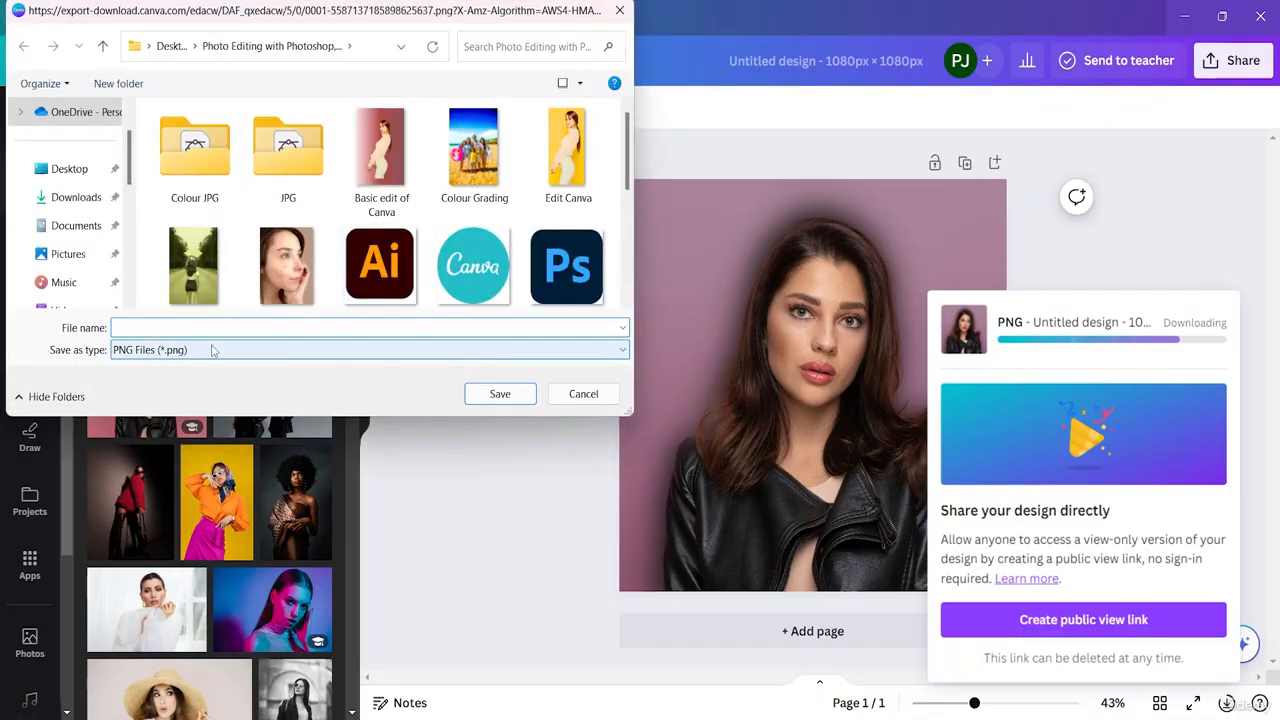
text(Blur 1)
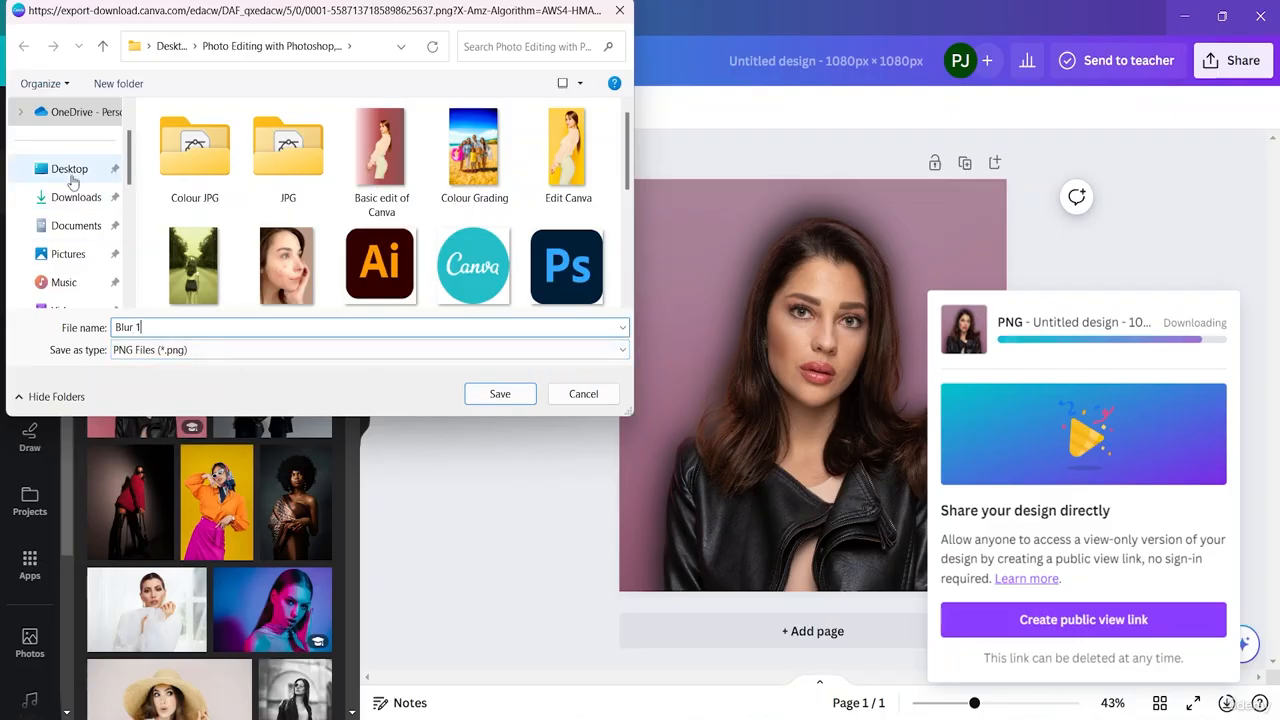
click(70, 177)
double_click(578, 180)
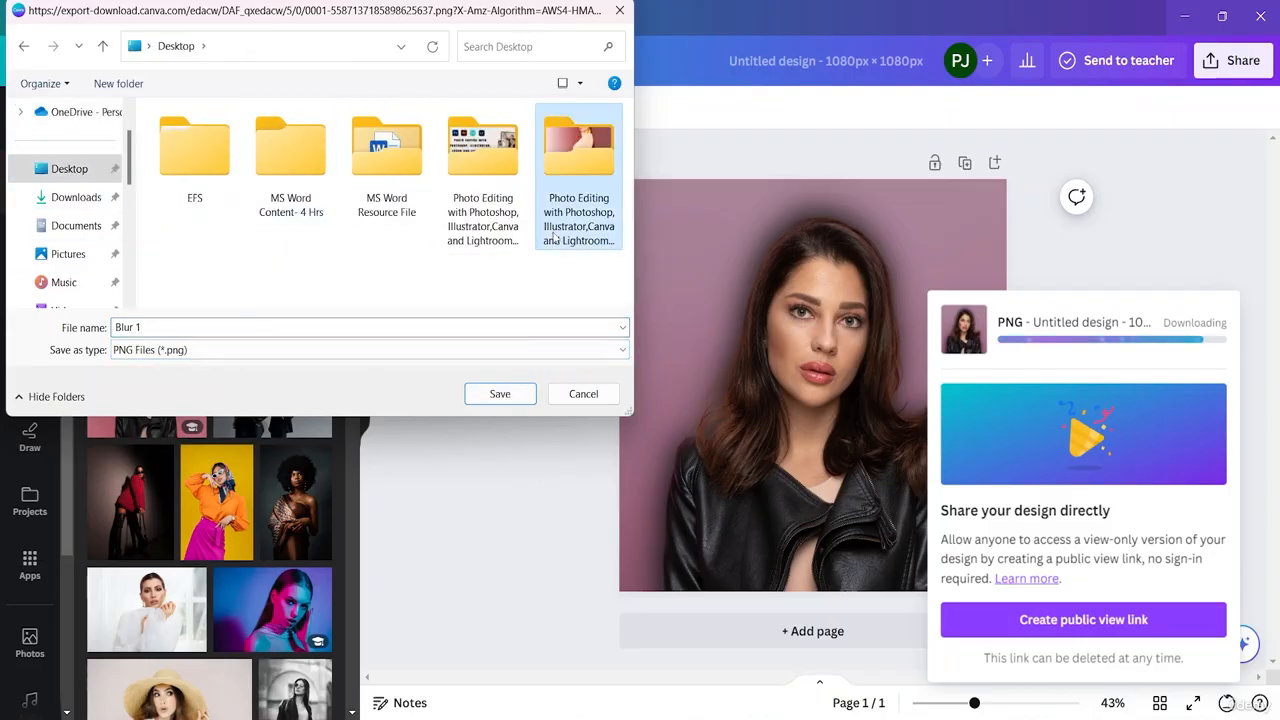
click(500, 394)
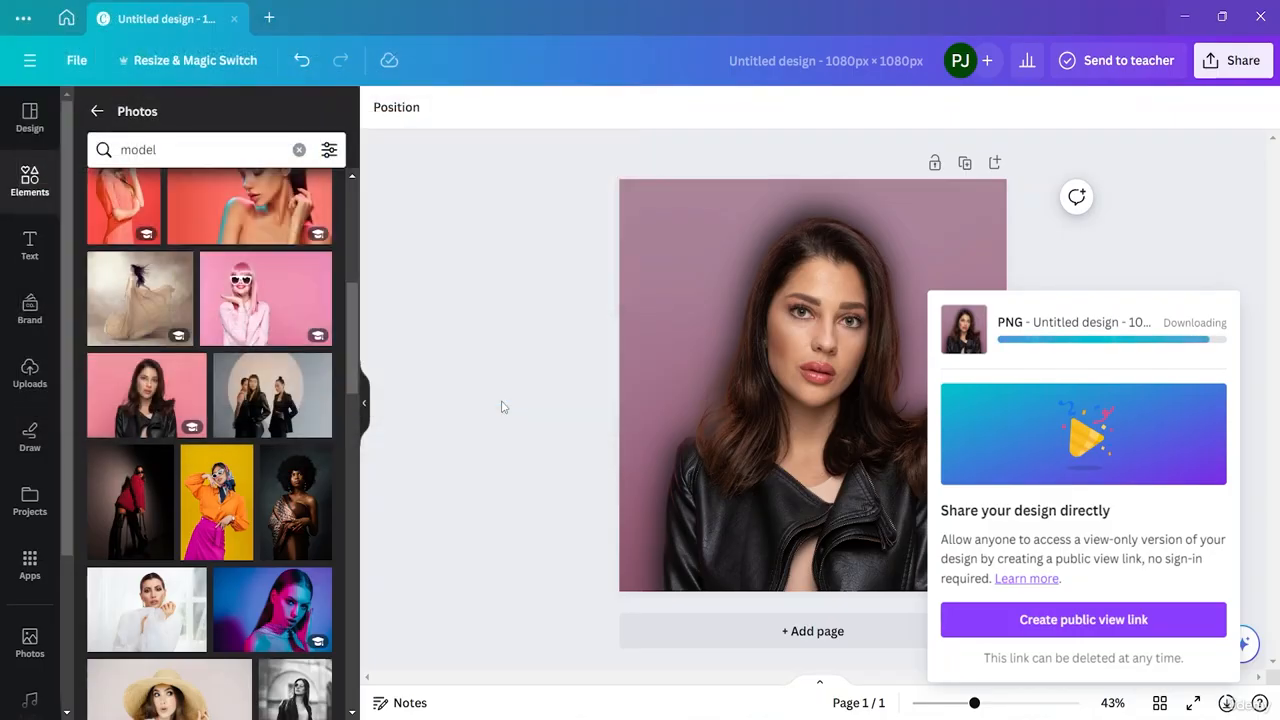
click(1138, 191)
Create another 1080 × 1080 px design and open the stock photo collection in it.
click(66, 18)
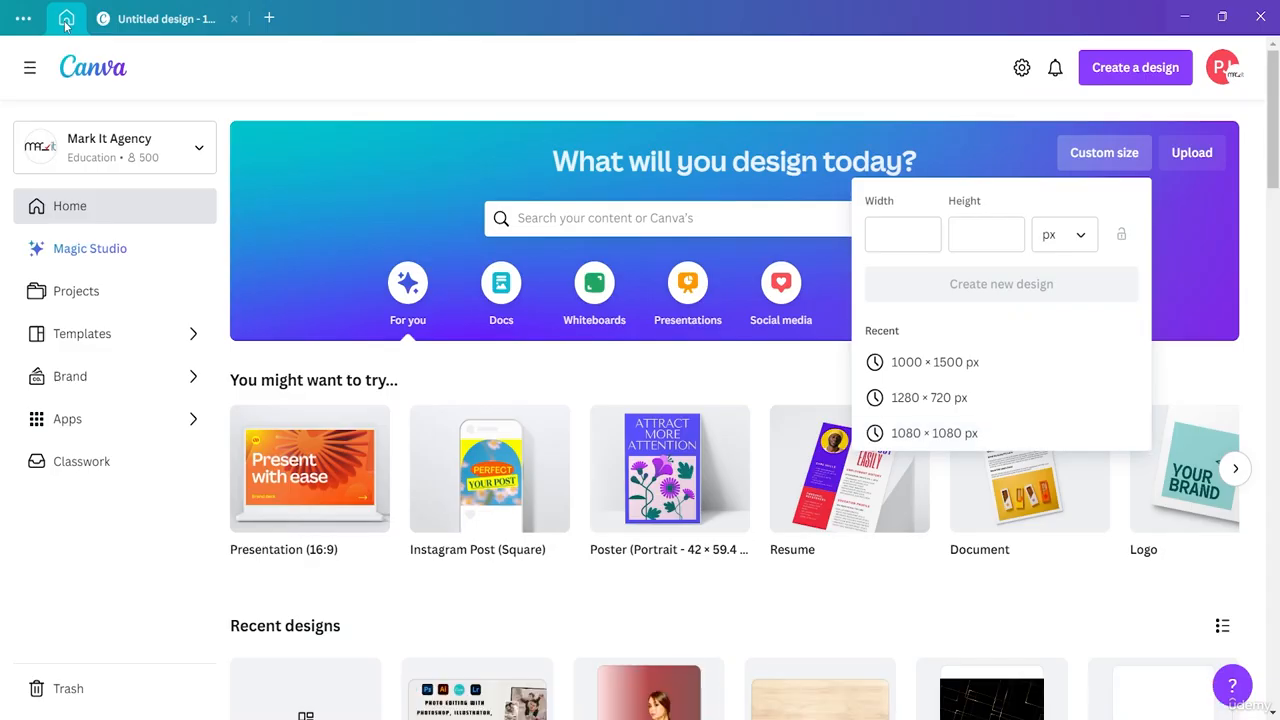
click(958, 435)
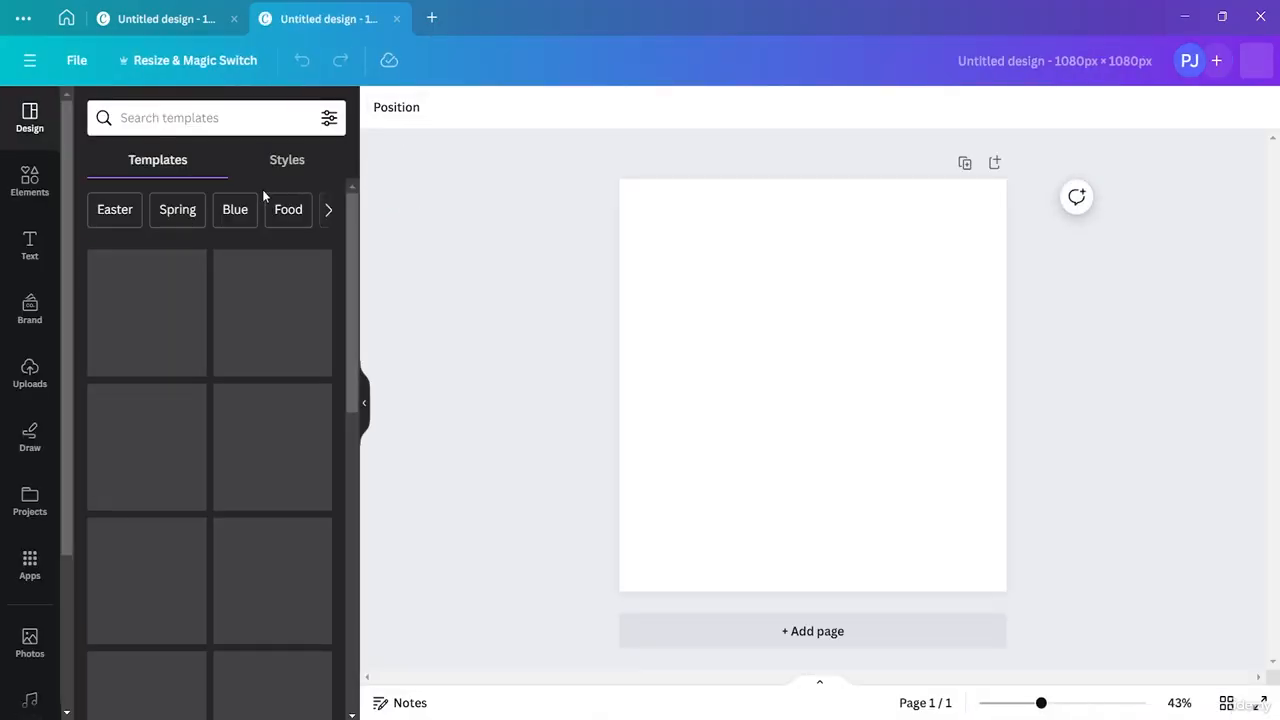
click(31, 188)
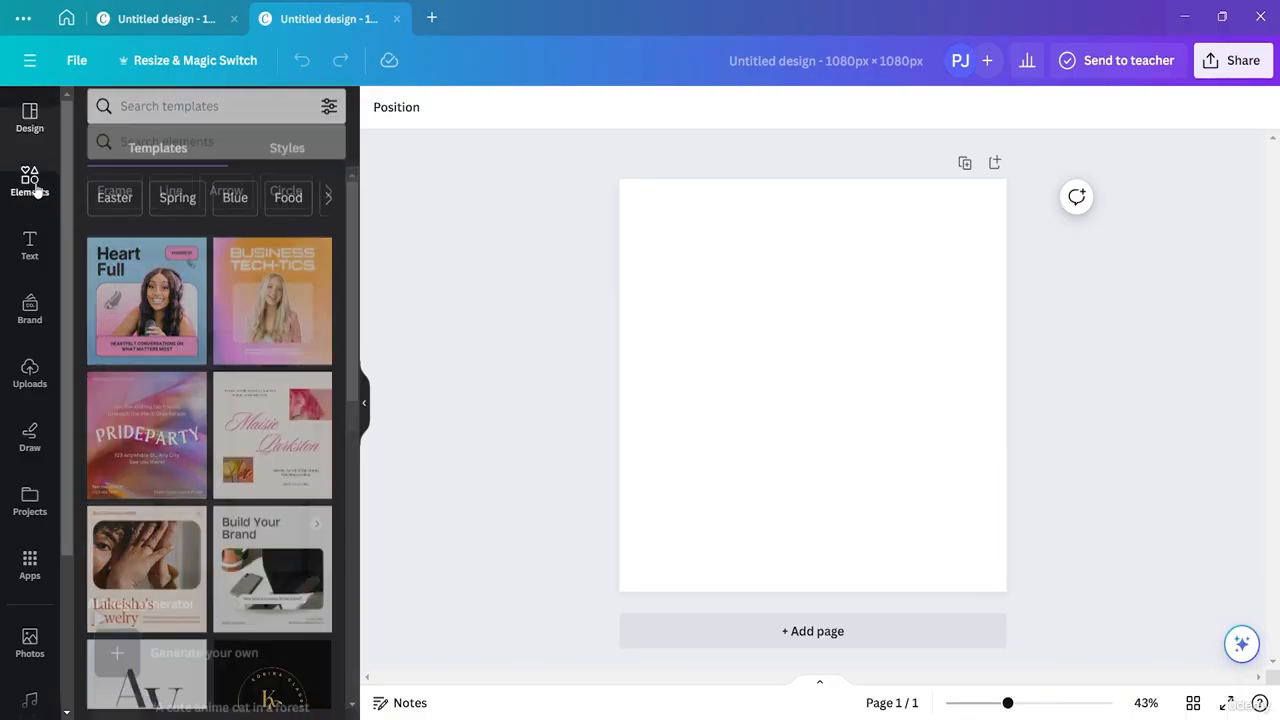
click(158, 122)
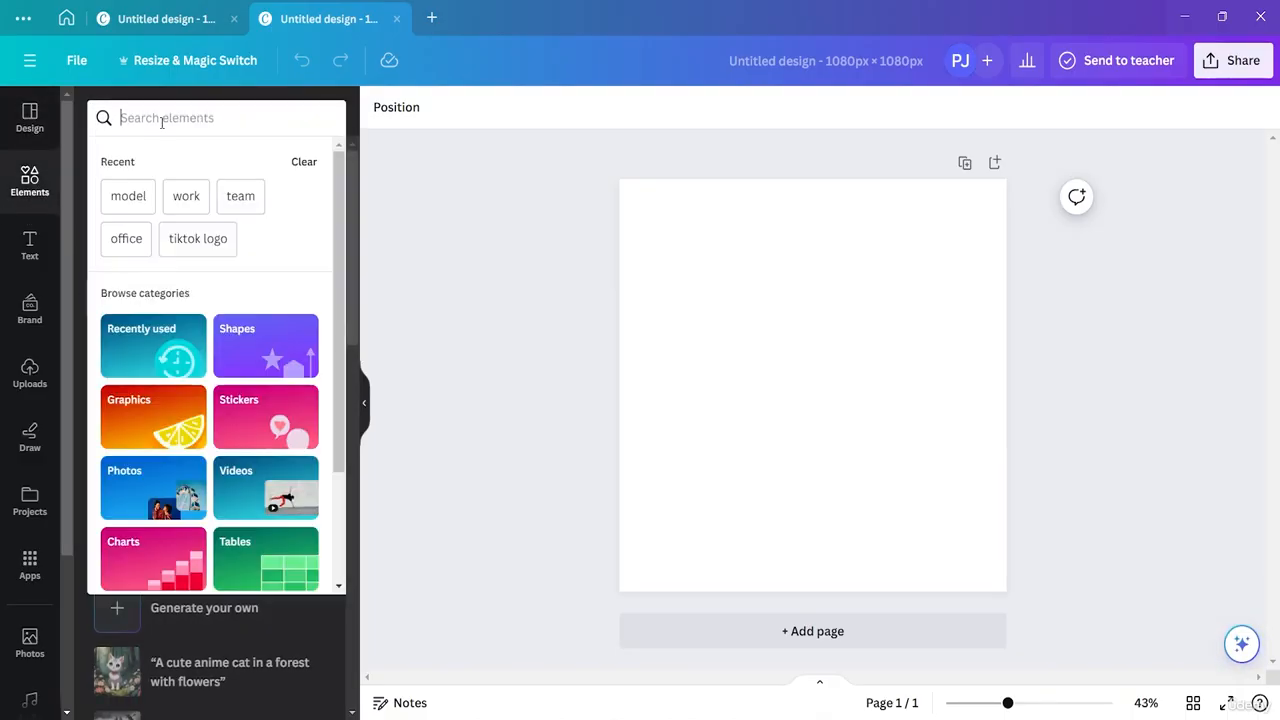
click(177, 476)
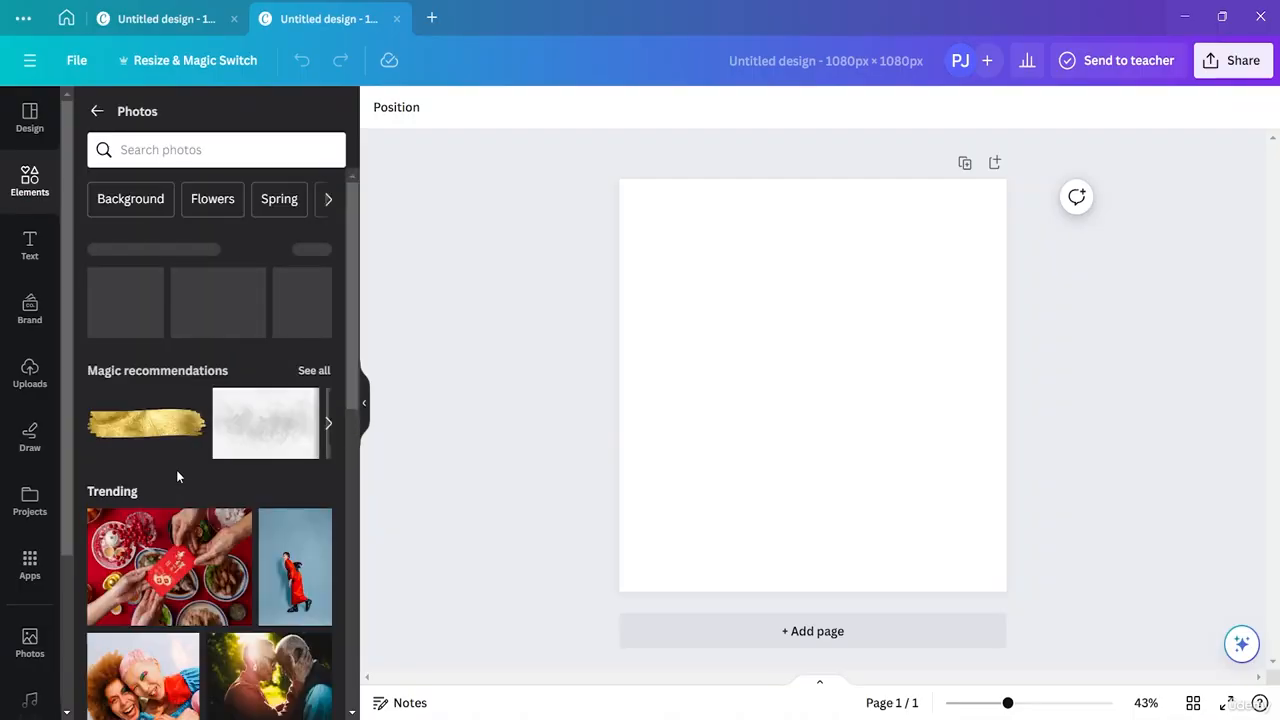
Add the trending photo of the elderly bearded man in an argyle vest to the blank page.
scroll(200, 482, down, 3)
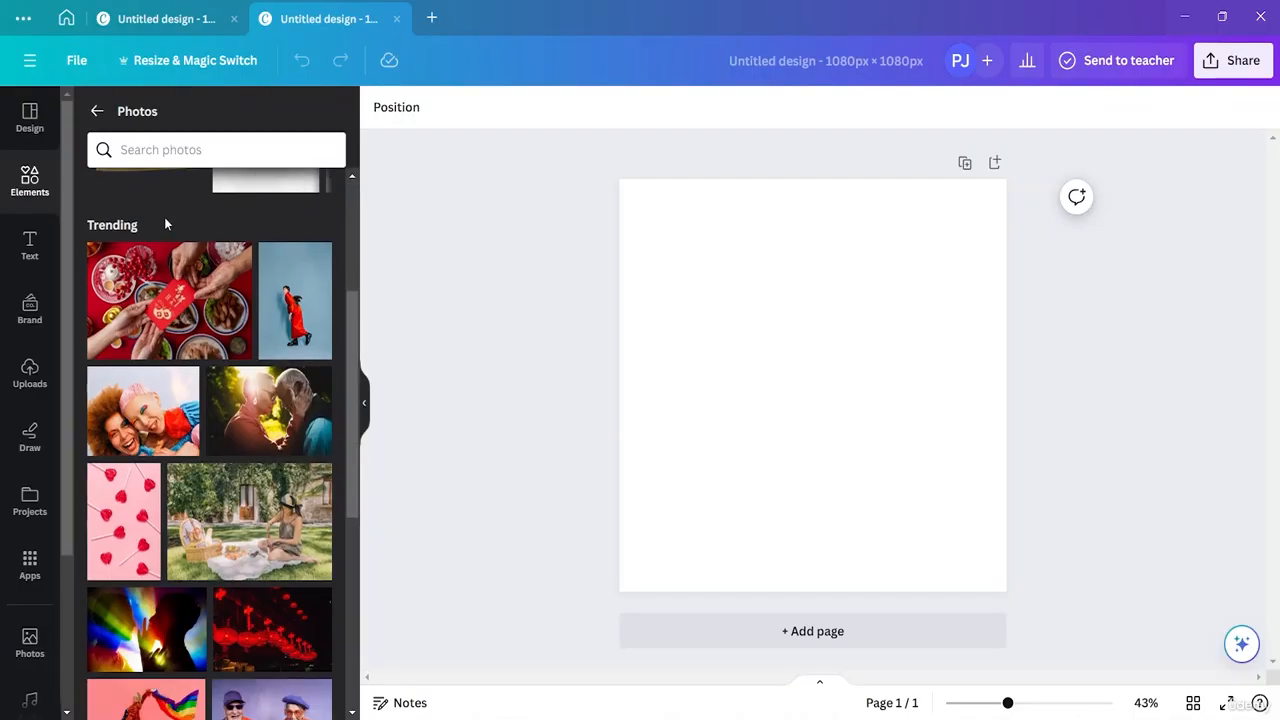
scroll(214, 275, down, 2)
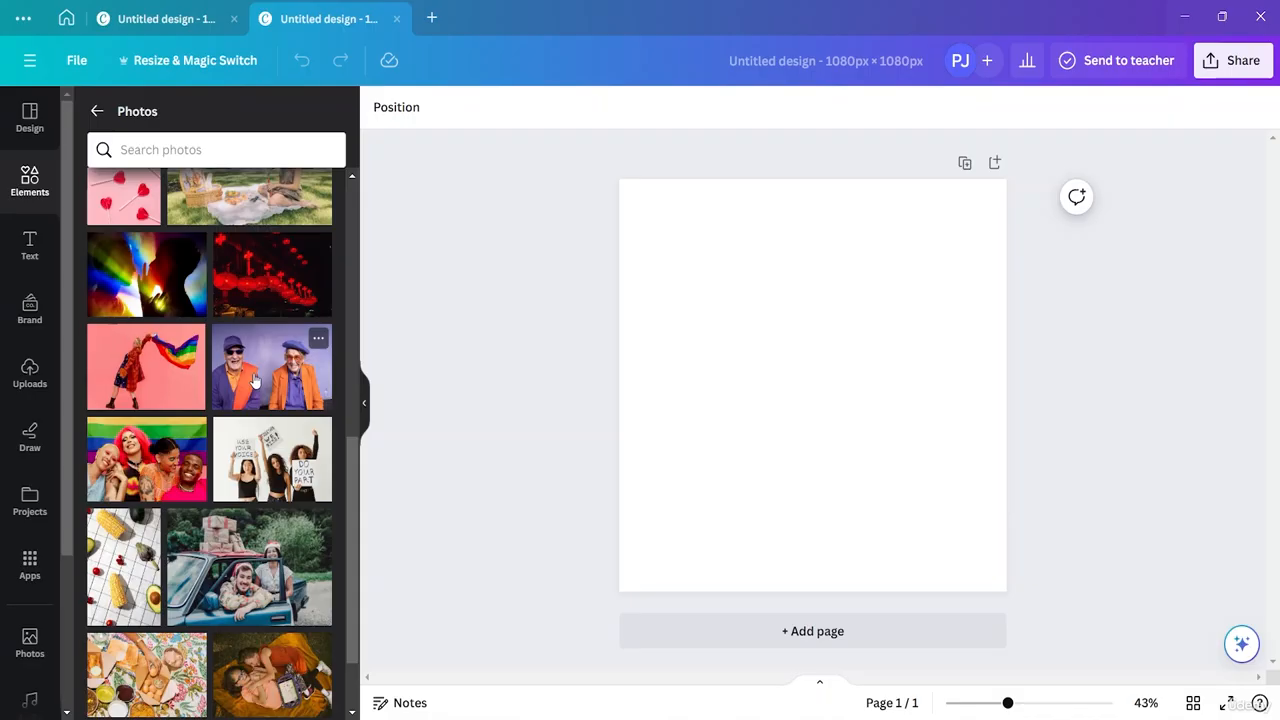
scroll(187, 592, down, 2)
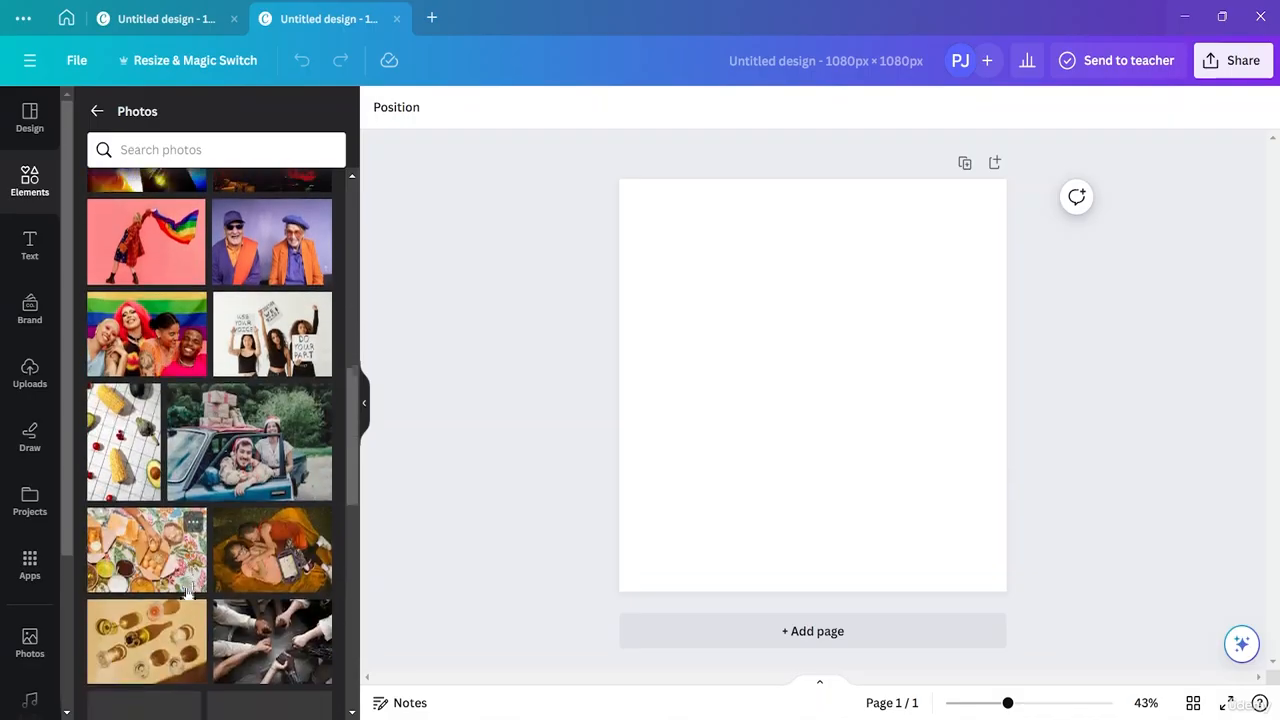
scroll(187, 592, down, 8)
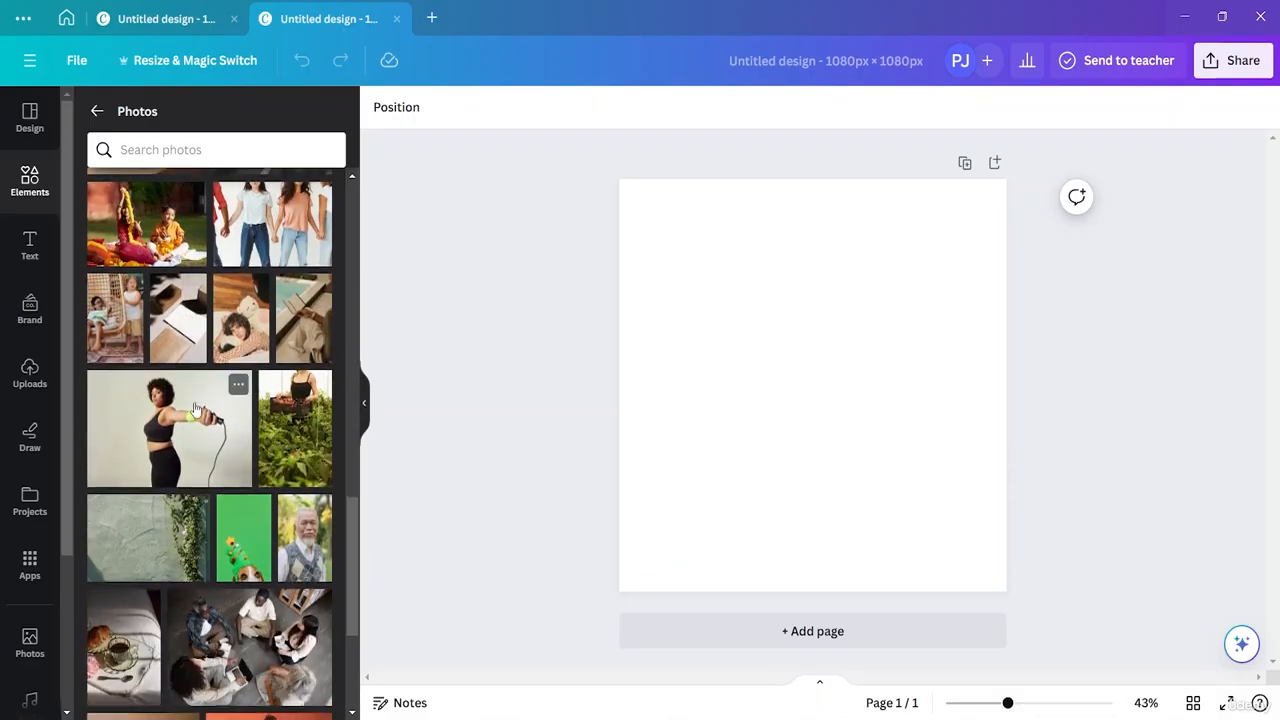
scroll(197, 410, down, 3)
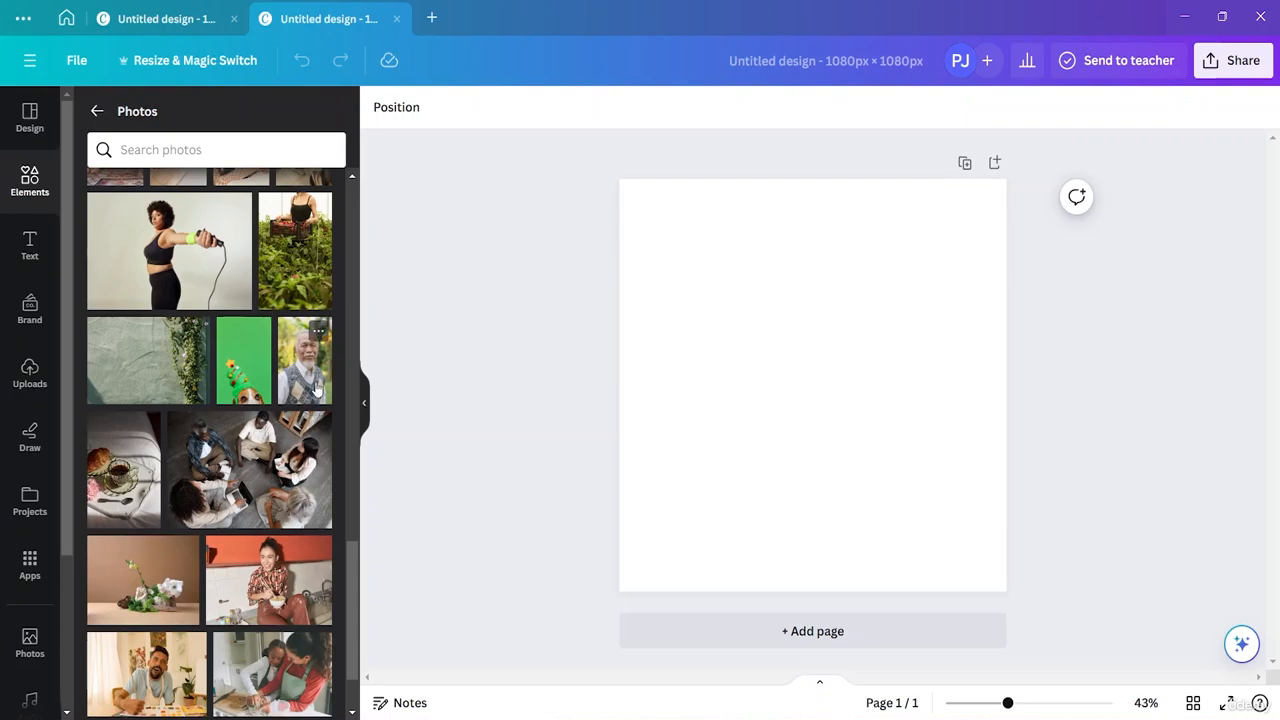
click(316, 388)
drag(826, 315, 900, 352)
click(886, 217)
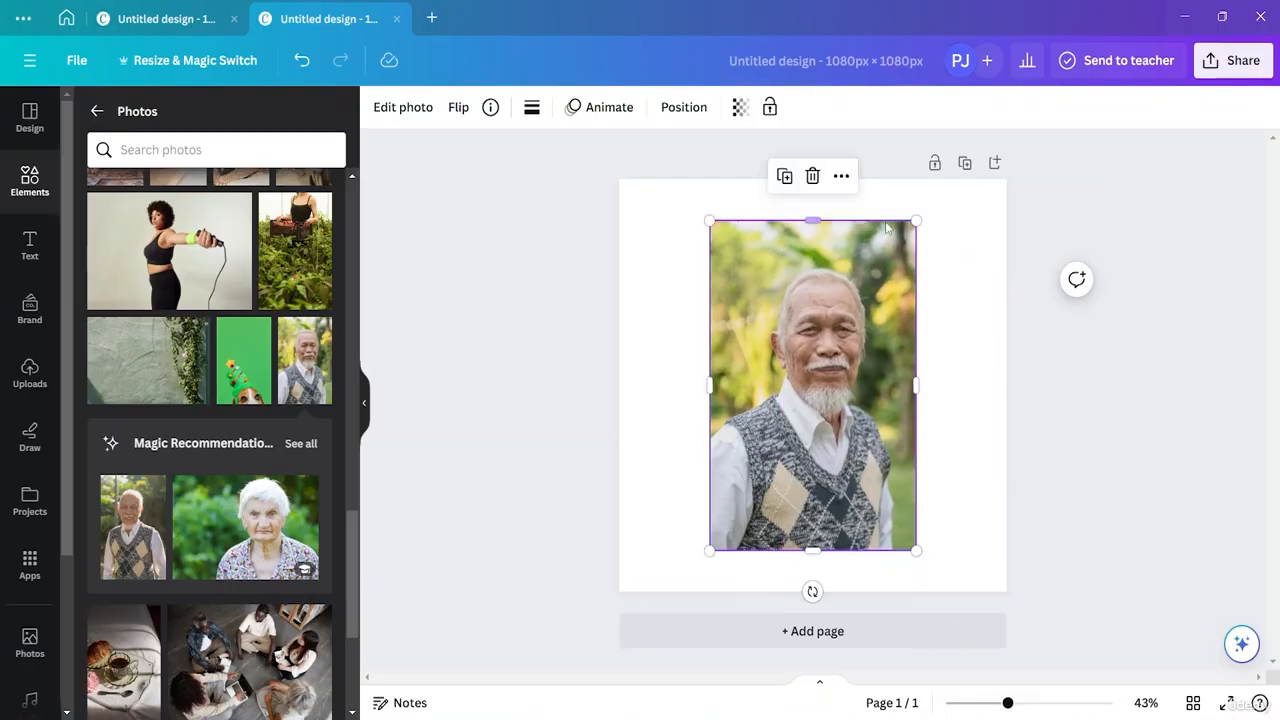
double_click(818, 334)
click(808, 197)
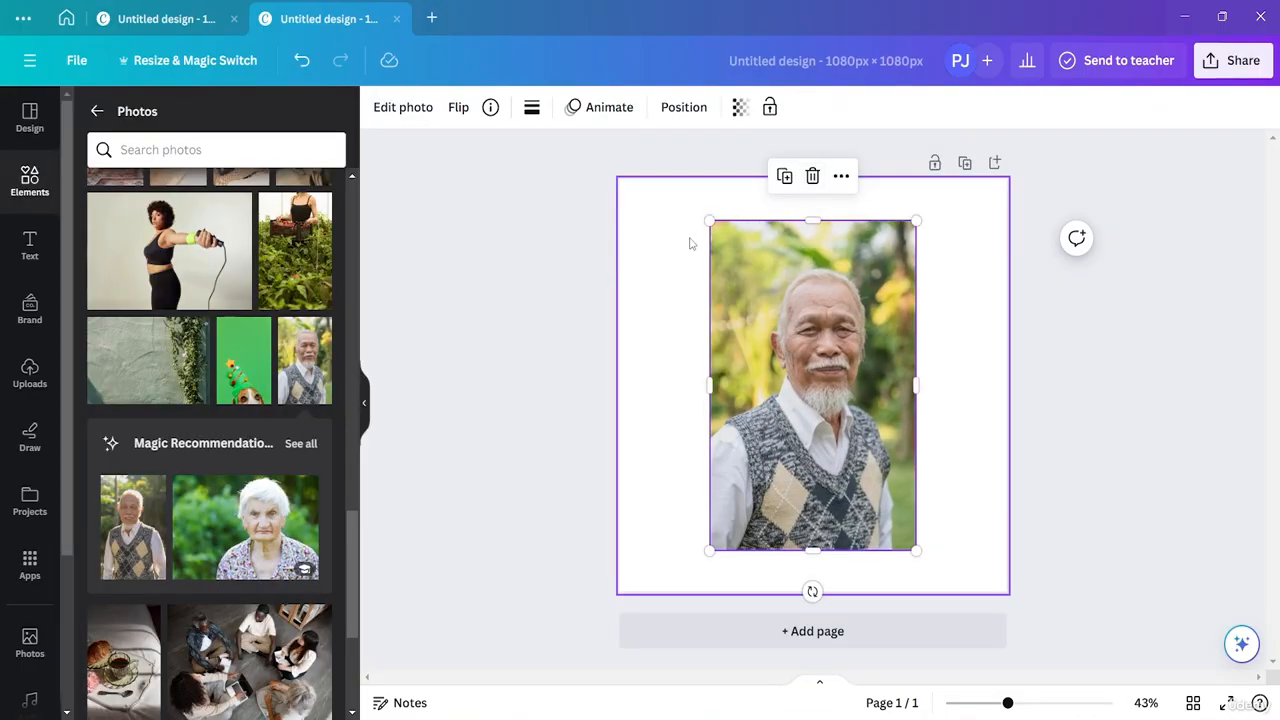
Enlarge the man's portrait and stretch its sides to the page edges so it covers the whole page.
drag(709, 220, 650, 204)
drag(679, 552, 652, 585)
drag(654, 385, 612, 388)
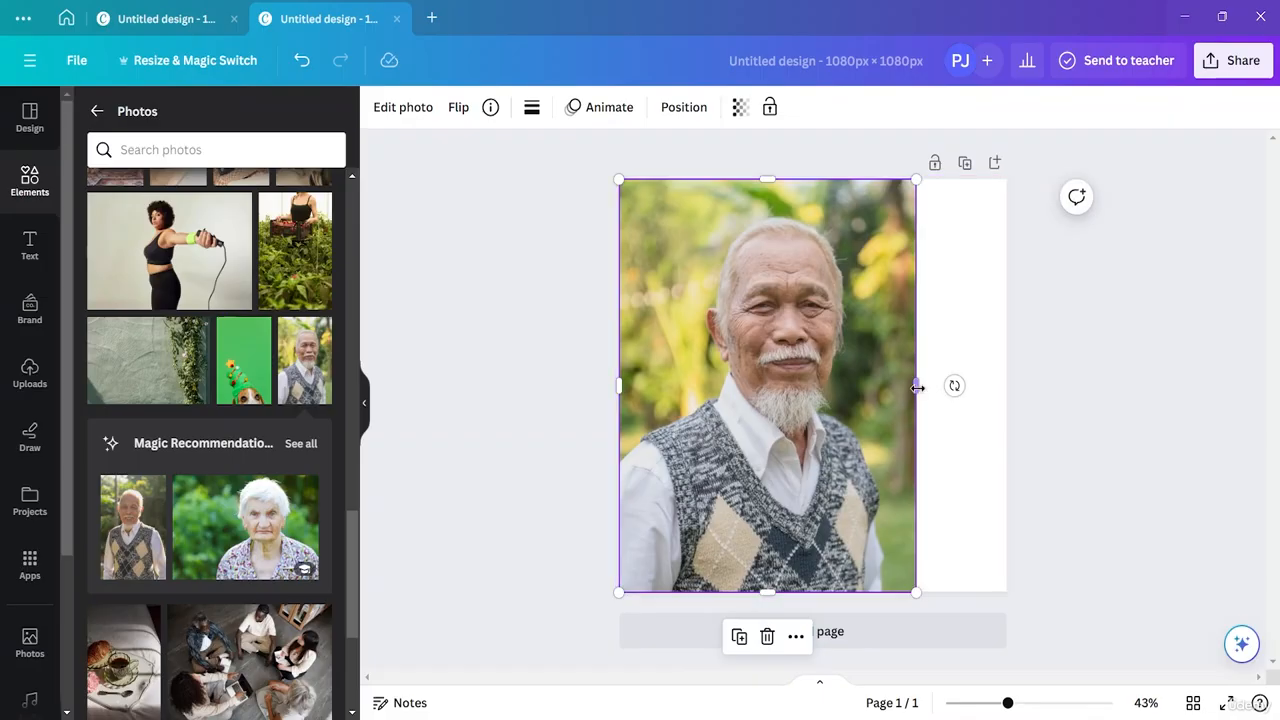
drag(916, 386, 1006, 386)
mouse_move(888, 275)
mouse_down()
mouse_move(882, 290)
mouse_move(888, 271)
mouse_up()
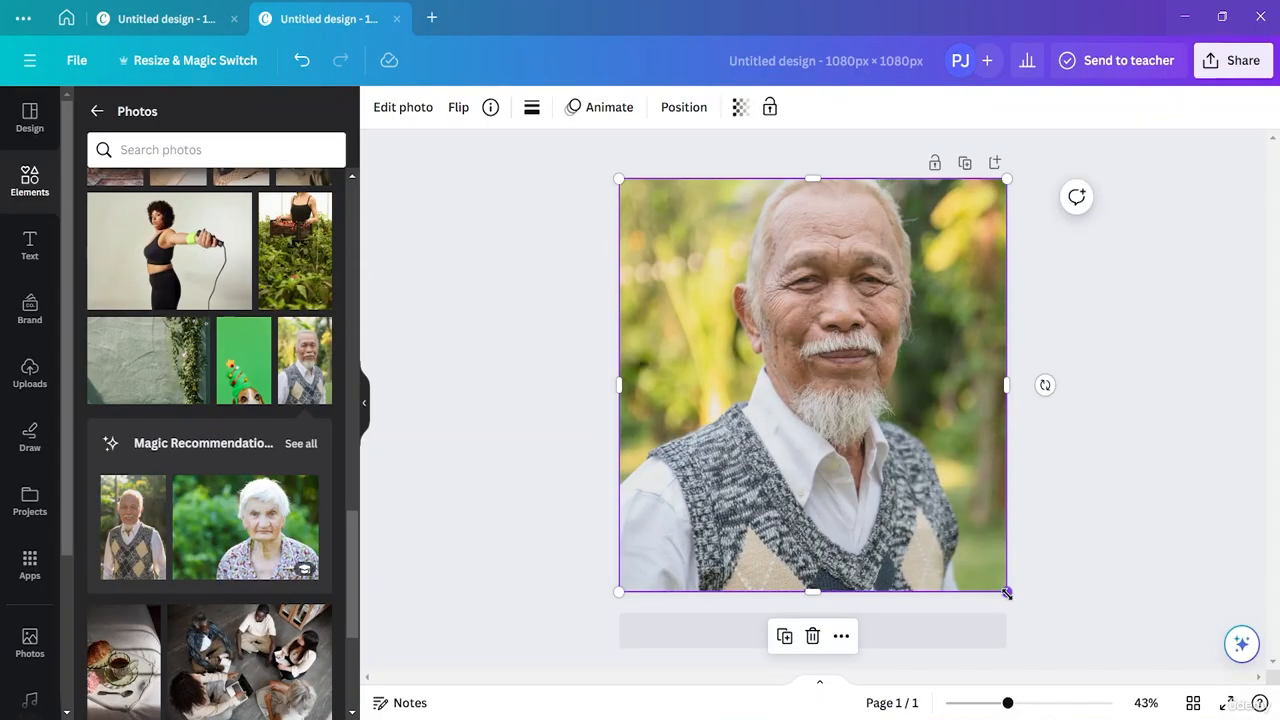
Shrink the portrait, move it inside the page, and extend its upper edge to show more space above the head.
drag(1006, 592, 916, 495)
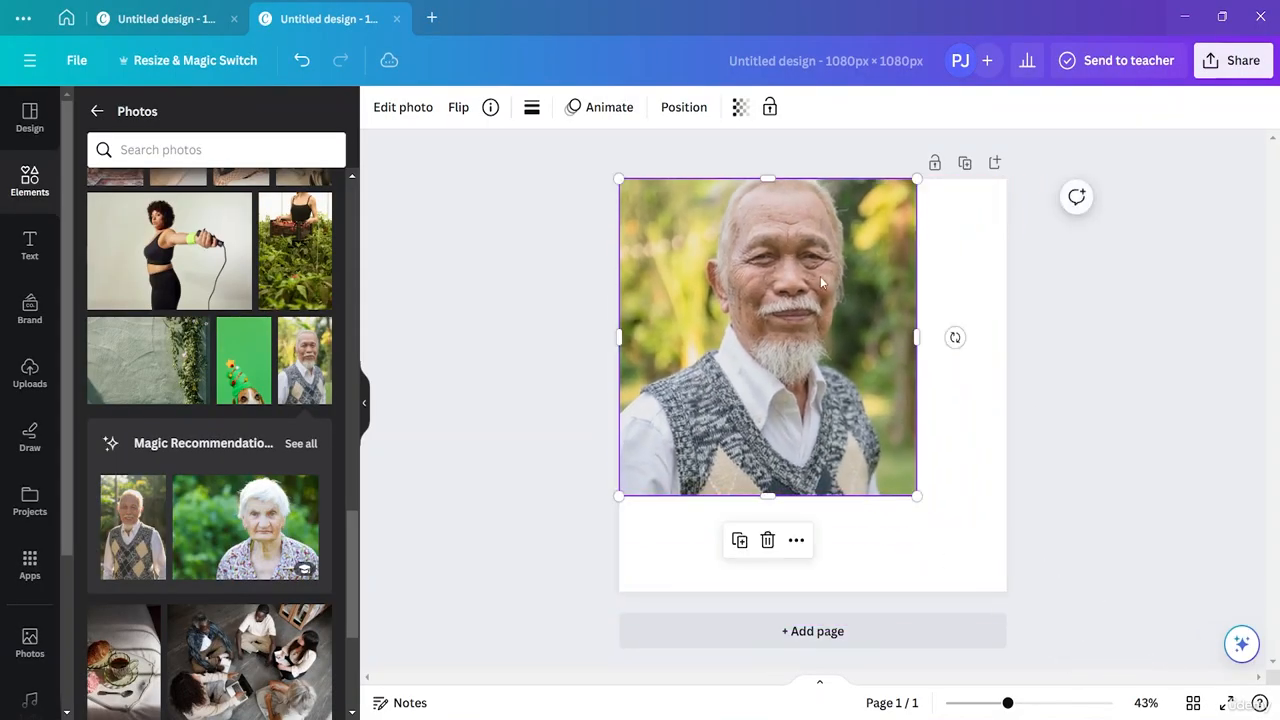
drag(821, 283, 859, 338)
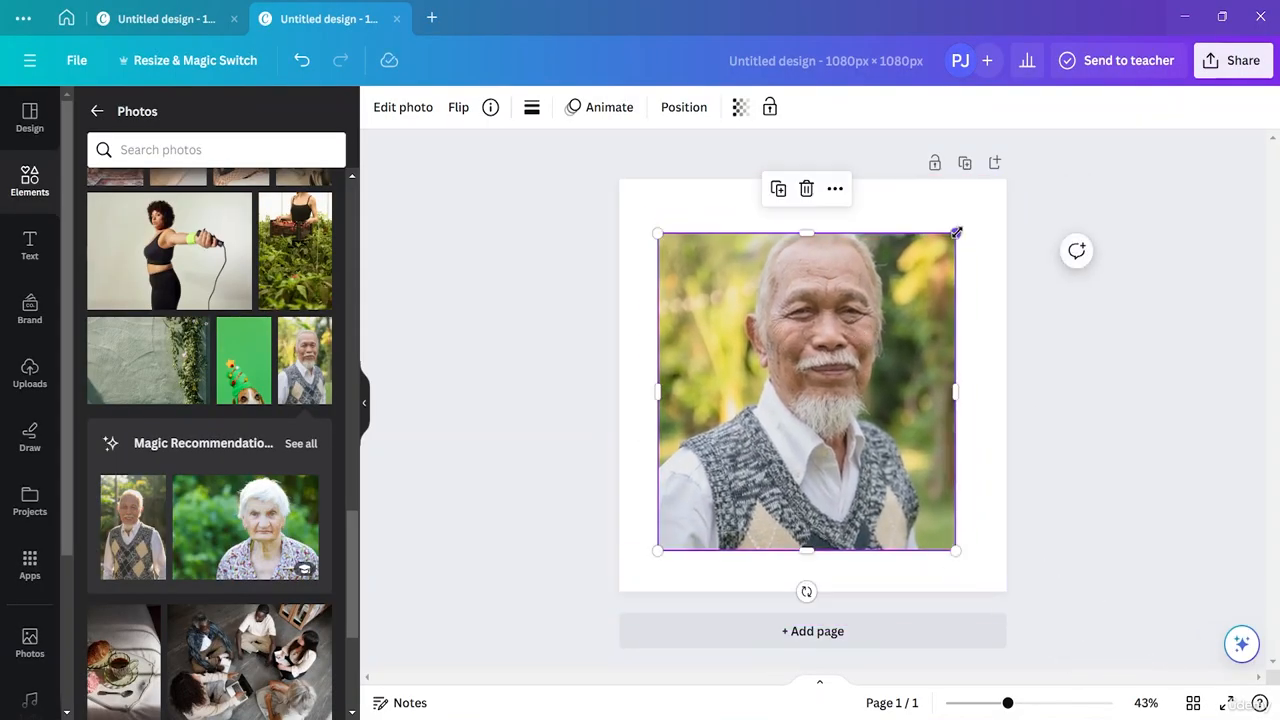
mouse_move(956, 232)
mouse_down()
mouse_move(1026, 157)
mouse_move(940, 249)
mouse_up()
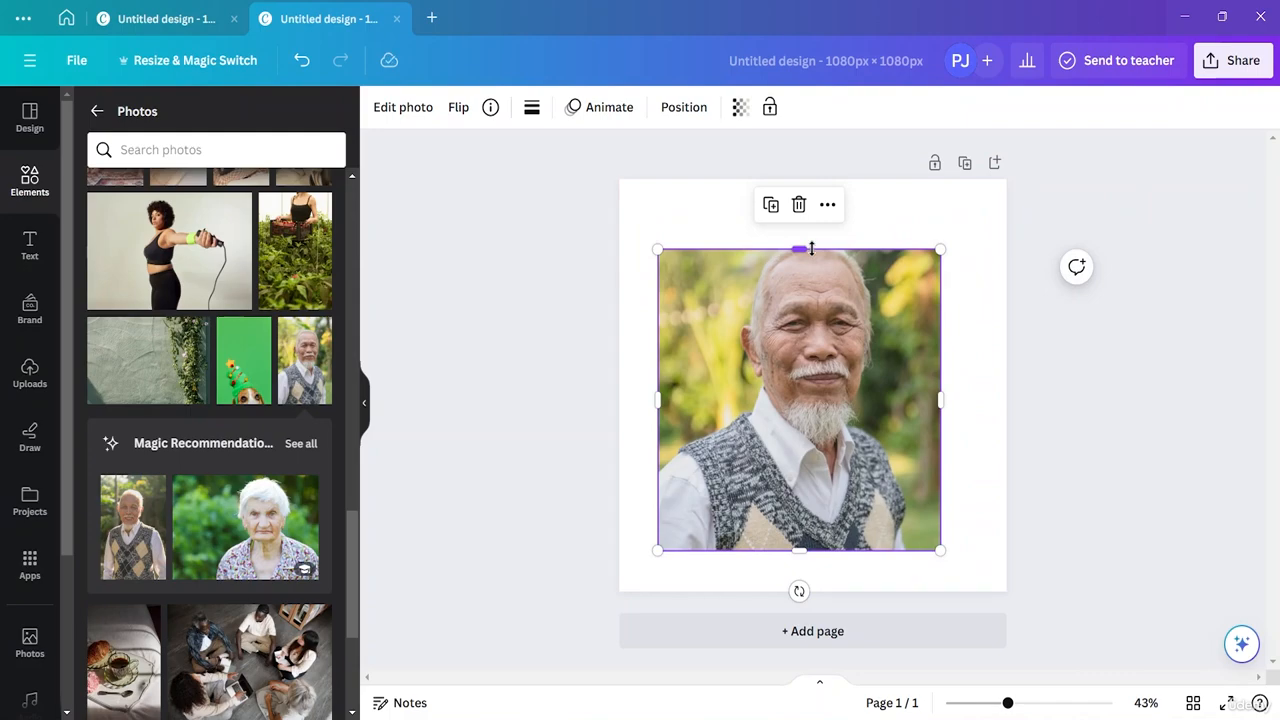
drag(811, 249, 828, 219)
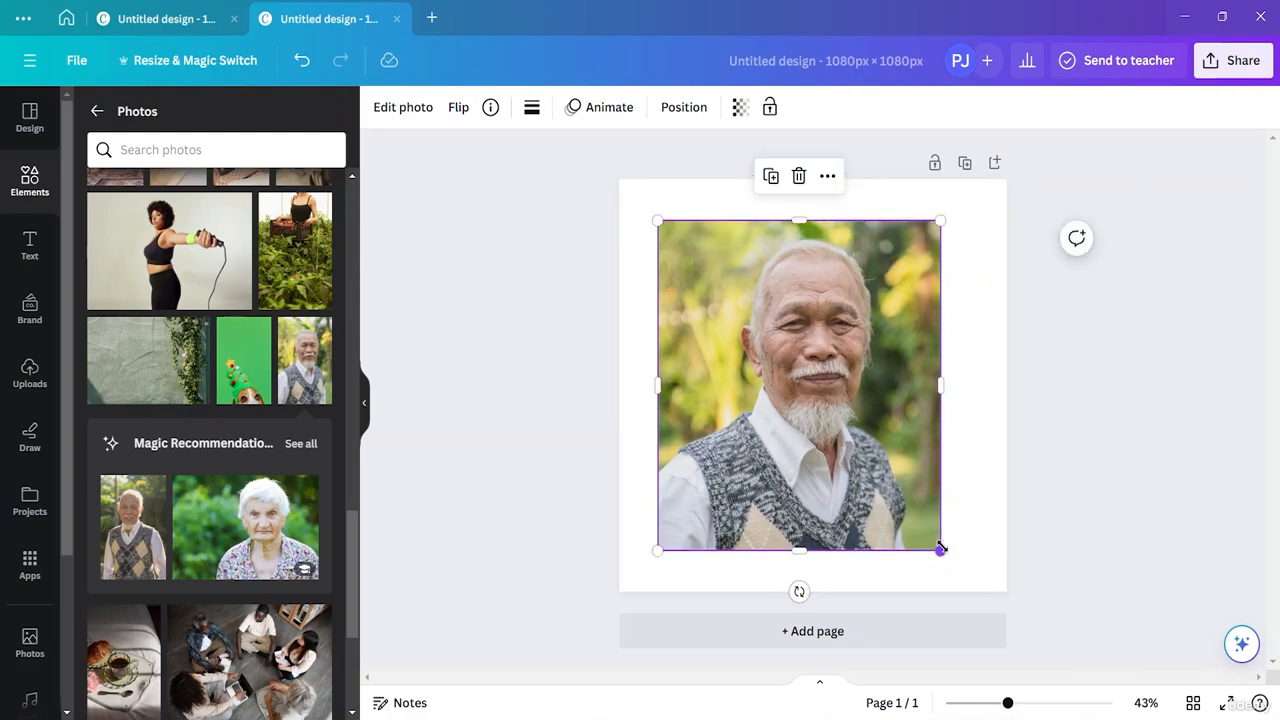
Enlarge the portrait again and widen it to fill the whole page, keeping the full head in frame.
drag(940, 550, 997, 569)
drag(657, 220, 615, 180)
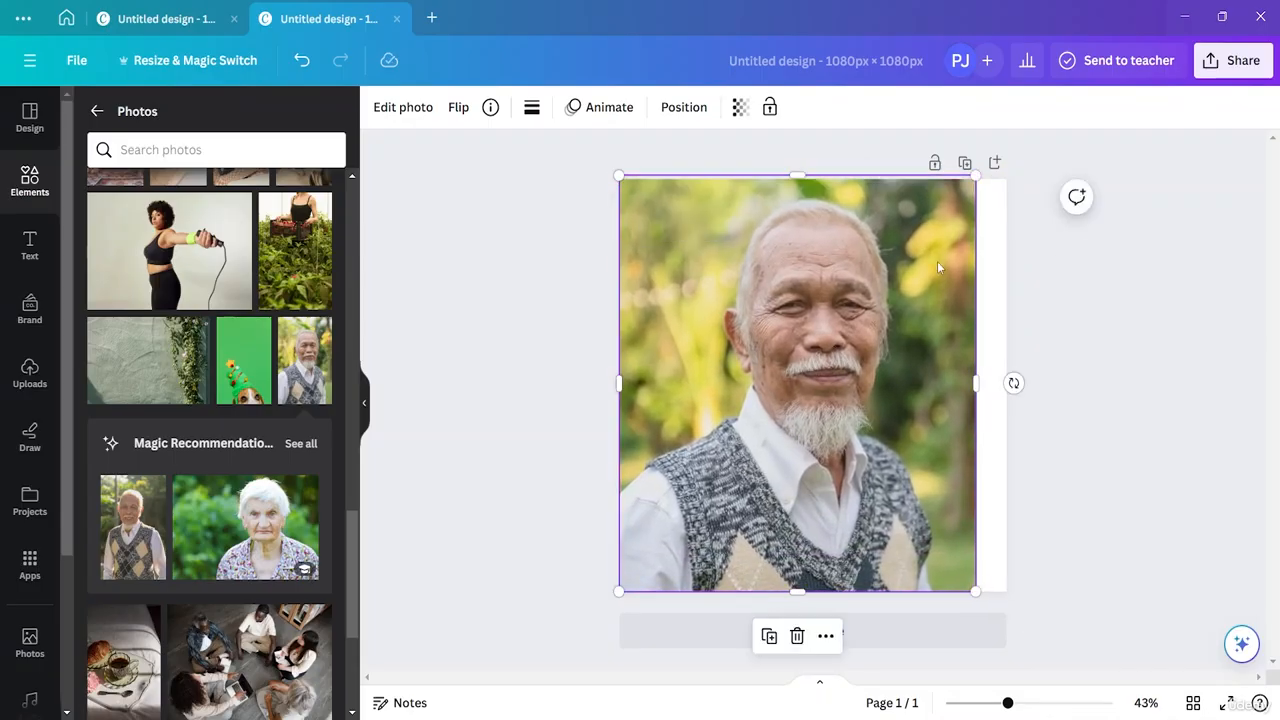
drag(976, 179, 972, 178)
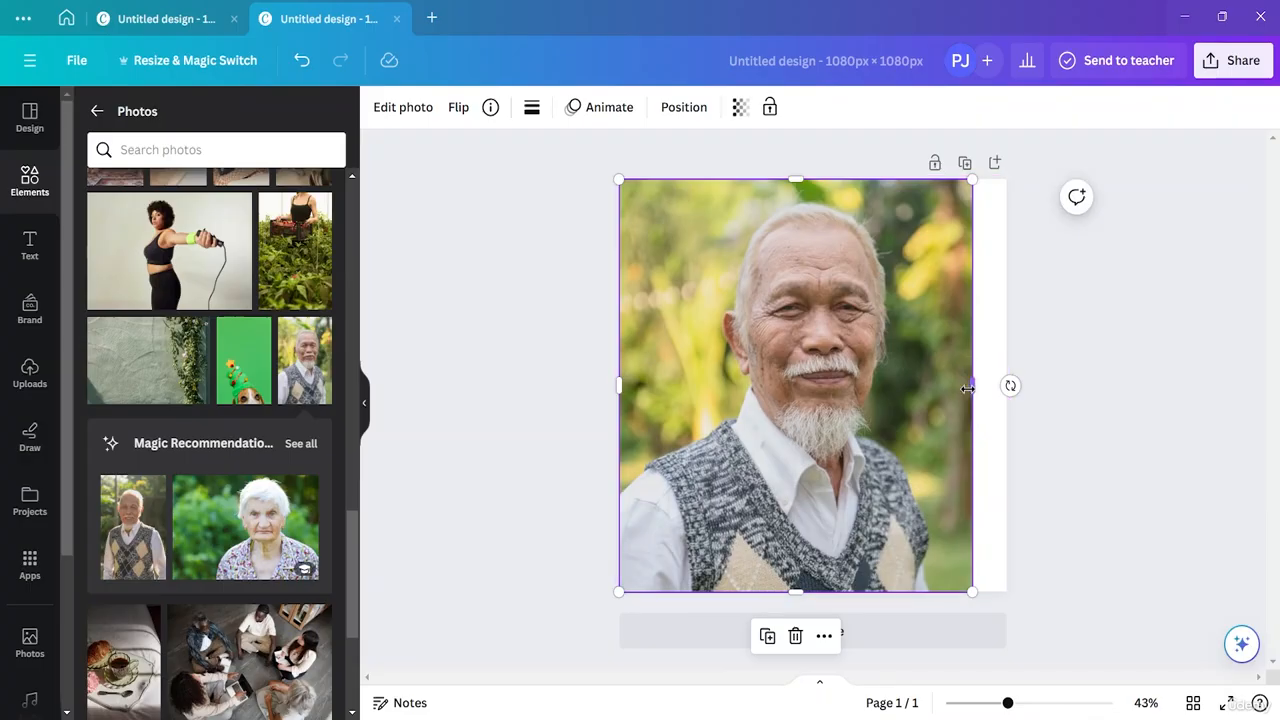
drag(968, 384, 1005, 380)
click(1139, 357)
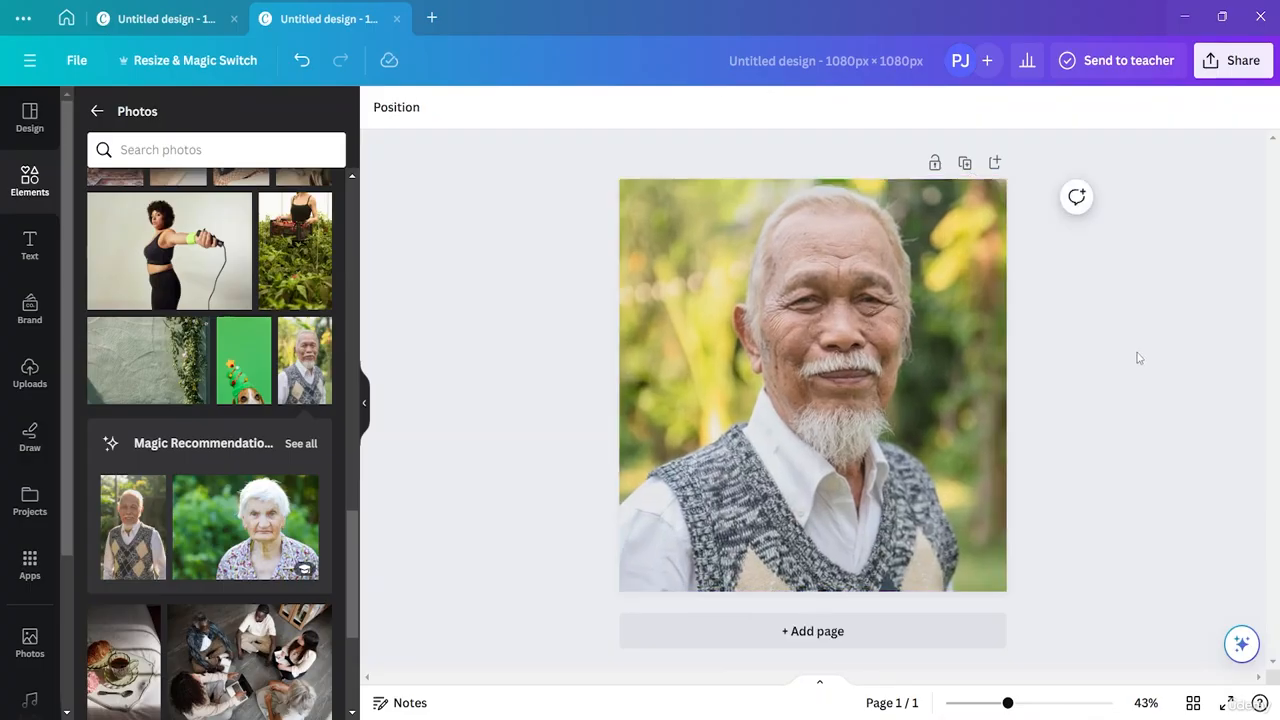
Remove the background from the man's portrait with BG Remover.
click(826, 276)
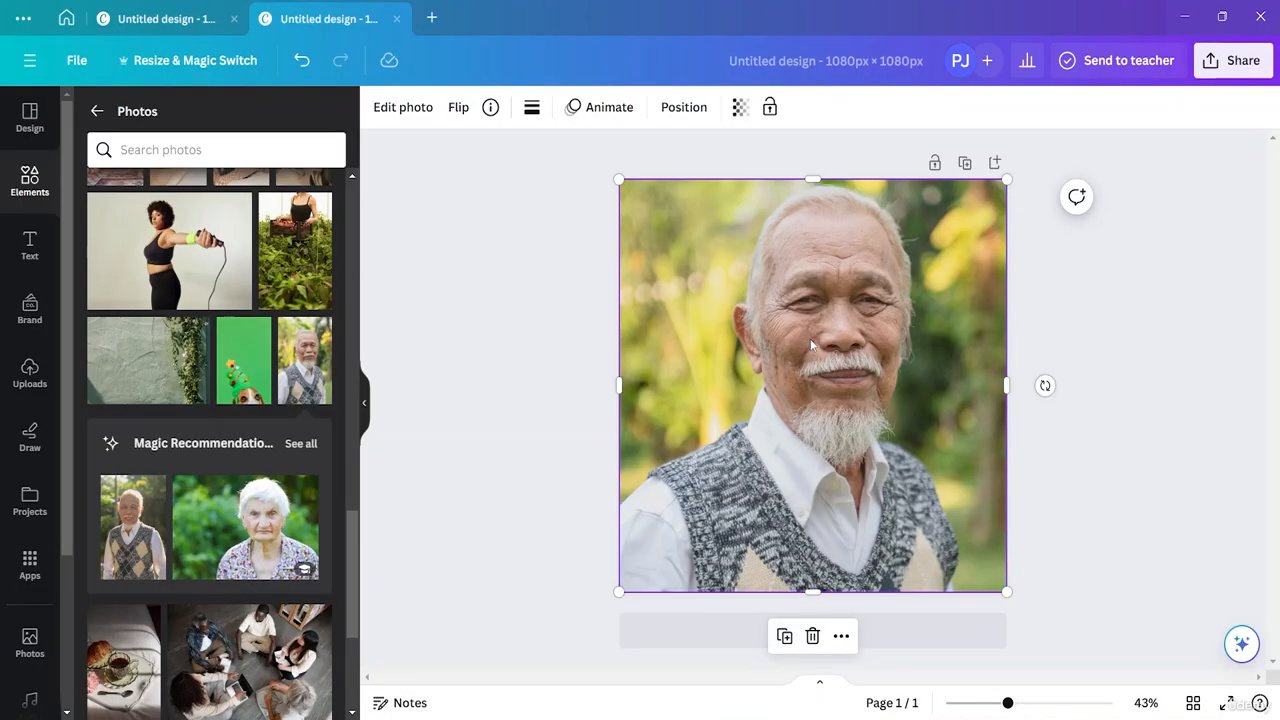
click(403, 108)
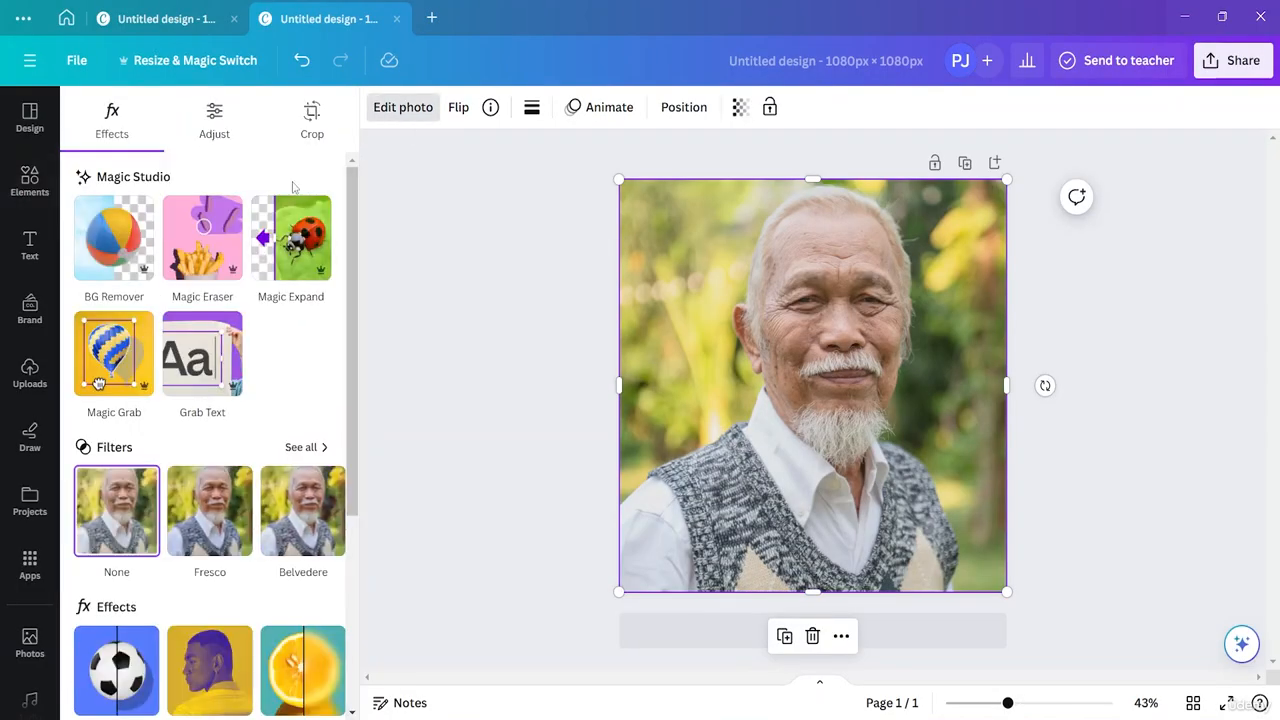
click(134, 255)
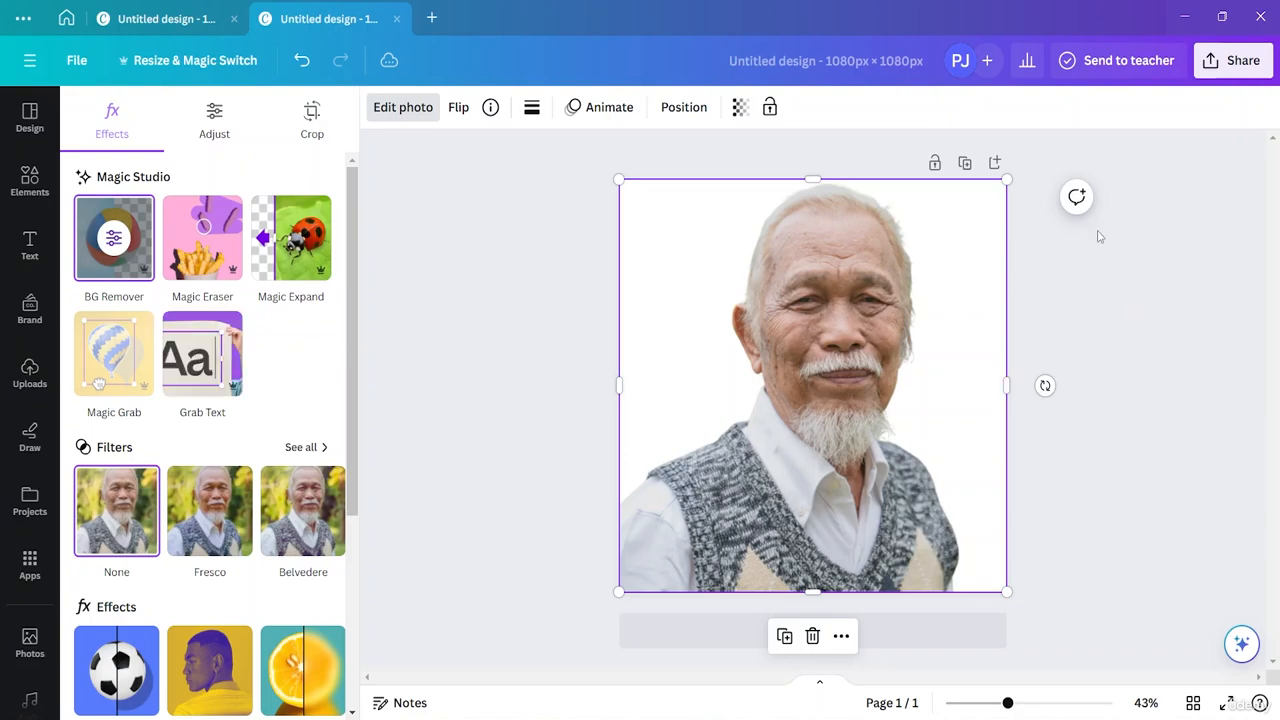
Download the man's cut-out as a PNG with a transparent background at 1,080 × 1,080 px and save it as "Main".
click(1228, 62)
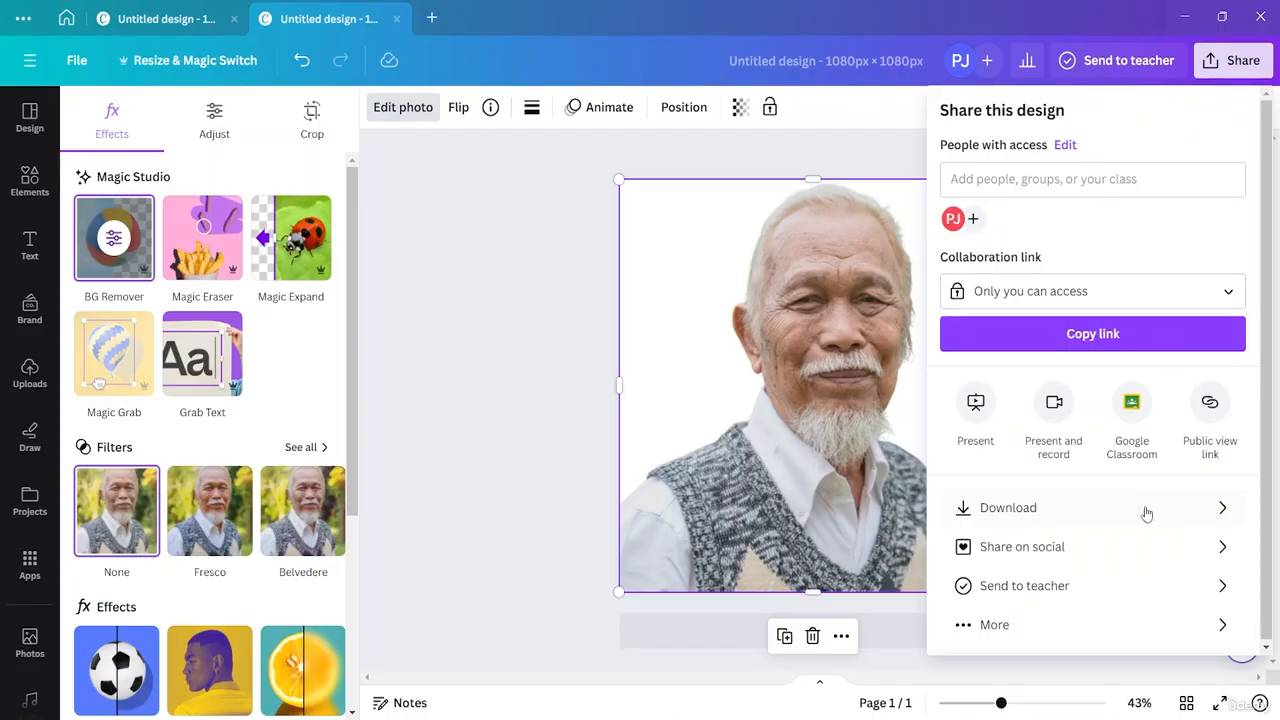
click(1050, 517)
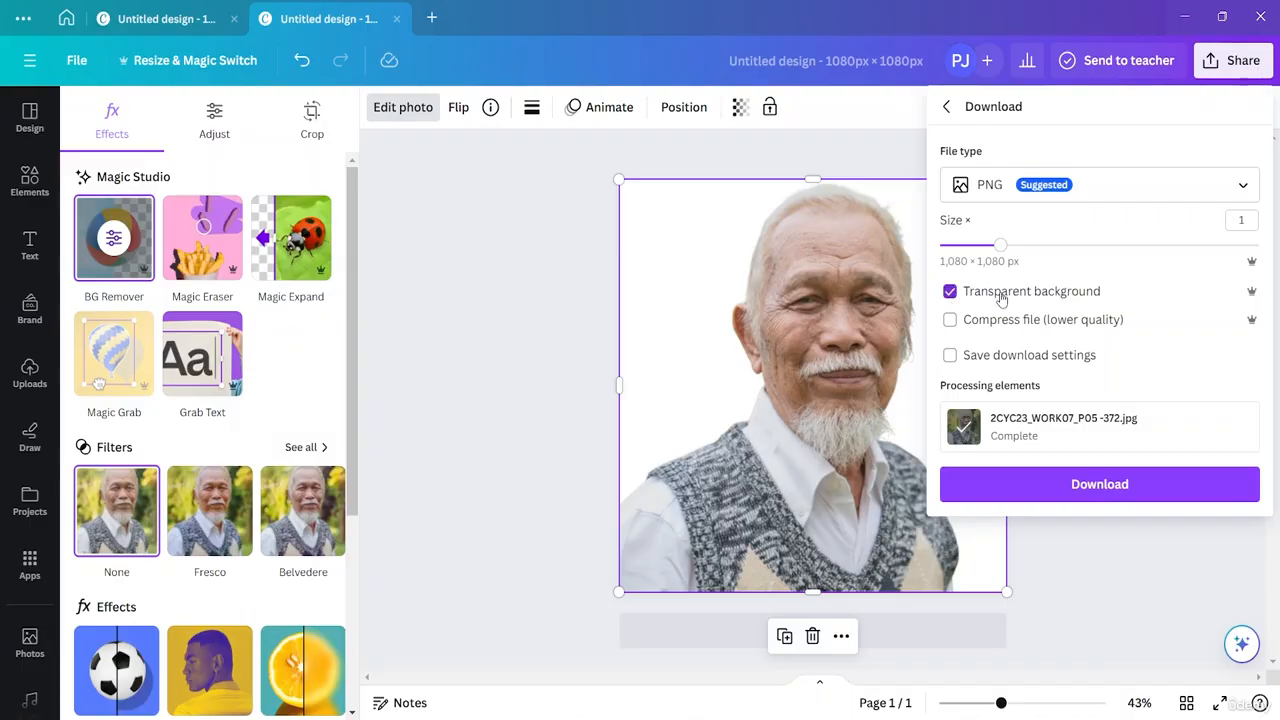
click(1100, 485)
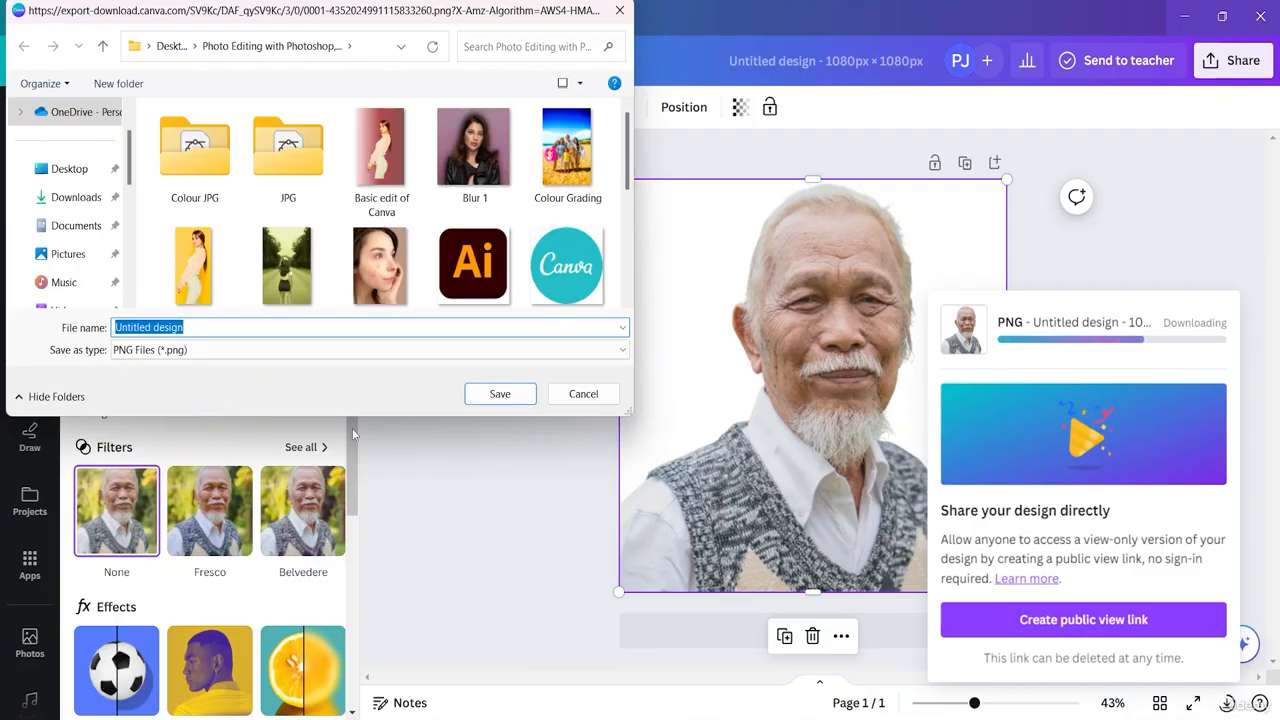
key(BackSpace)
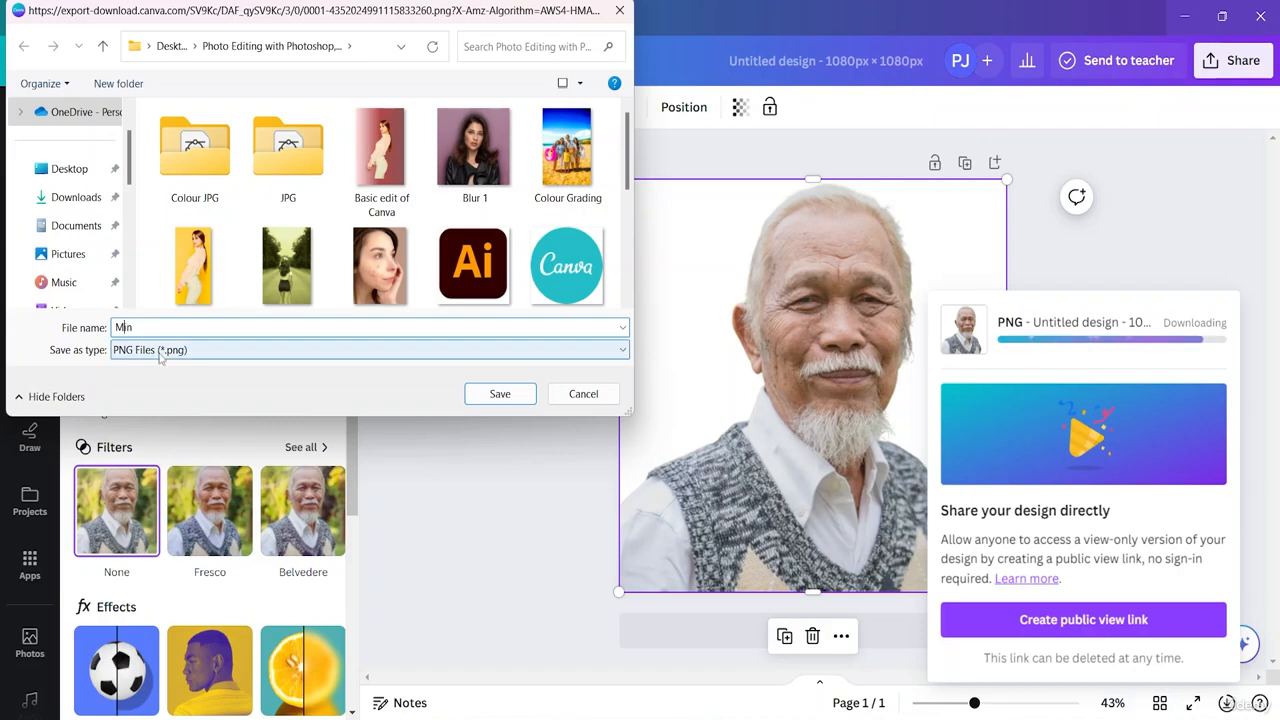
click(496, 395)
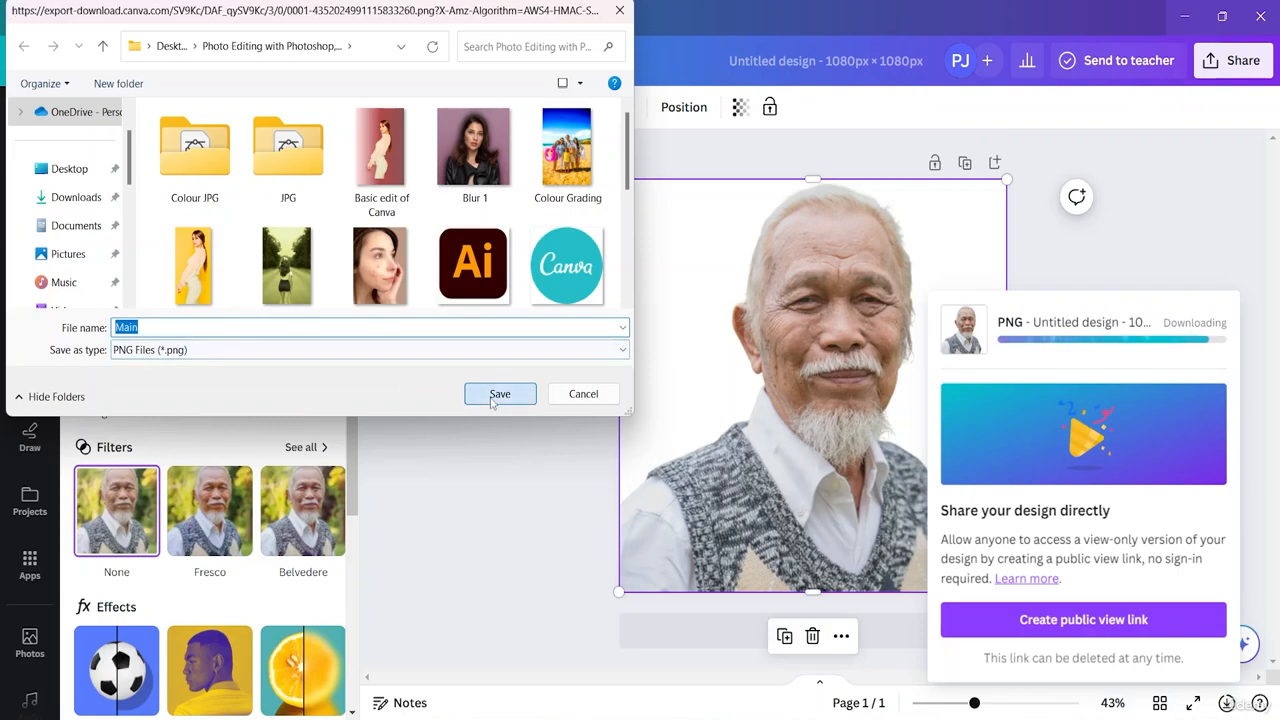
click(1172, 221)
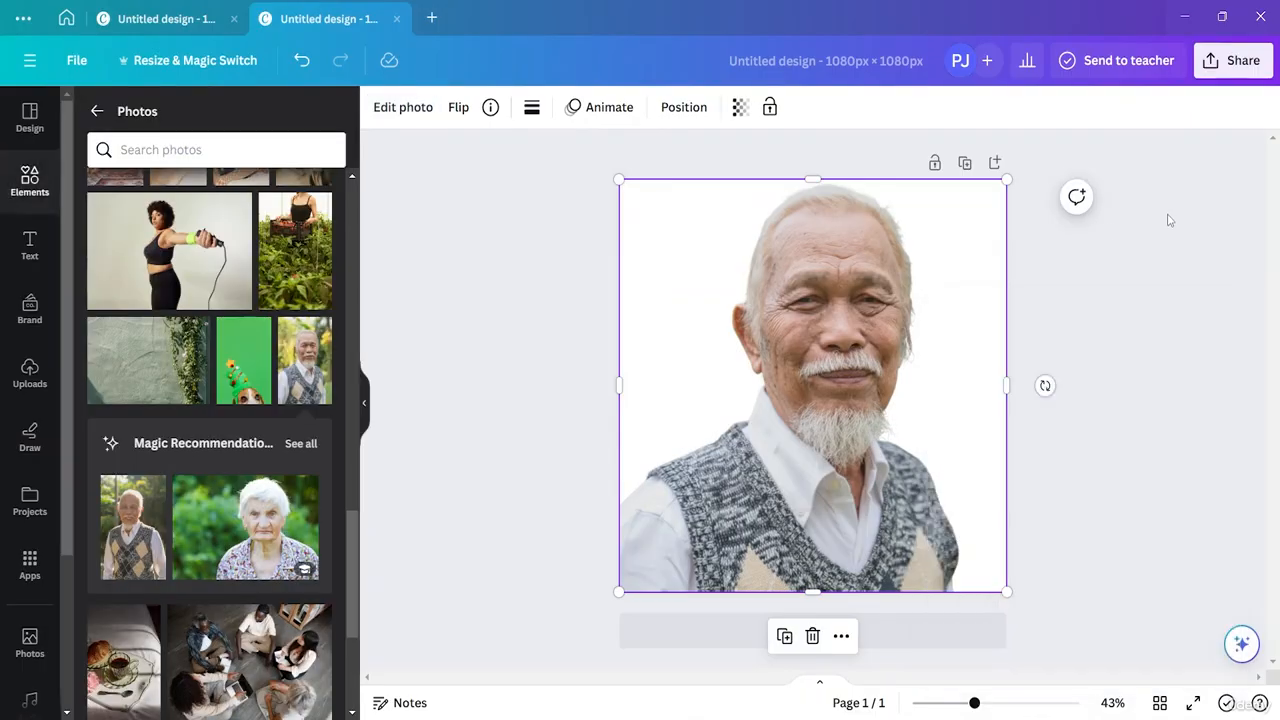
click(937, 637)
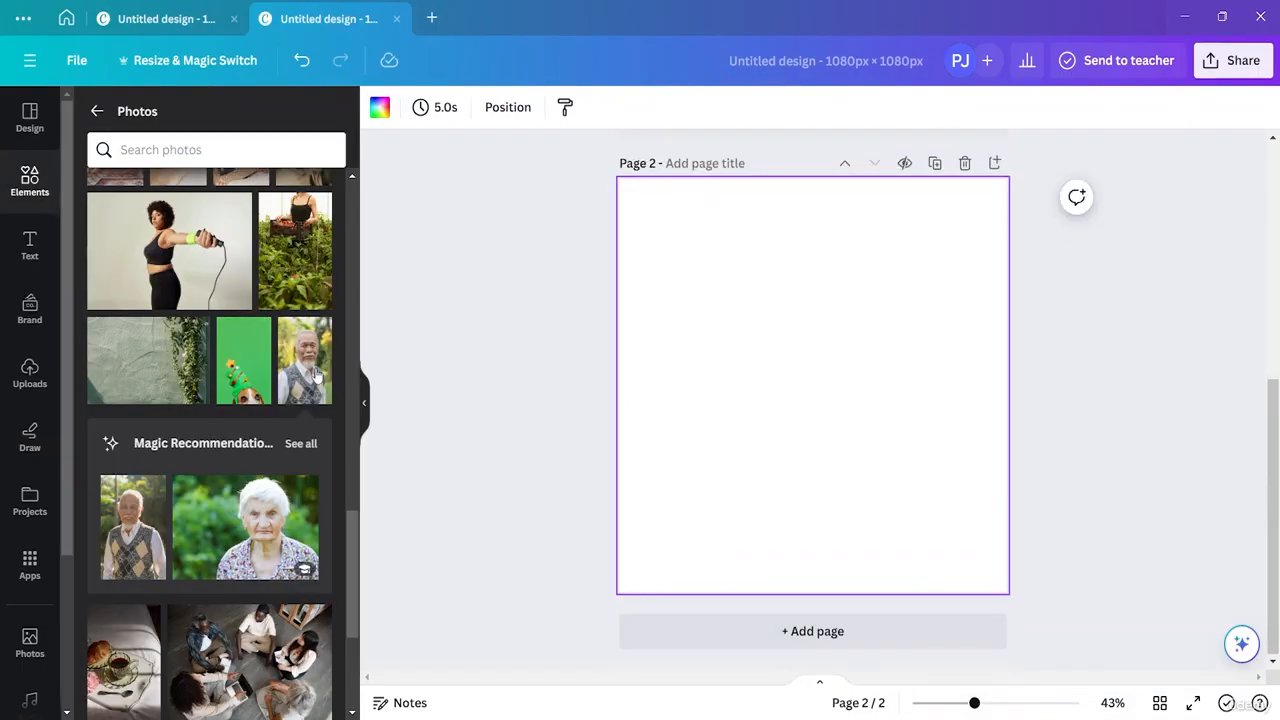
scroll(310, 368, up, 3)
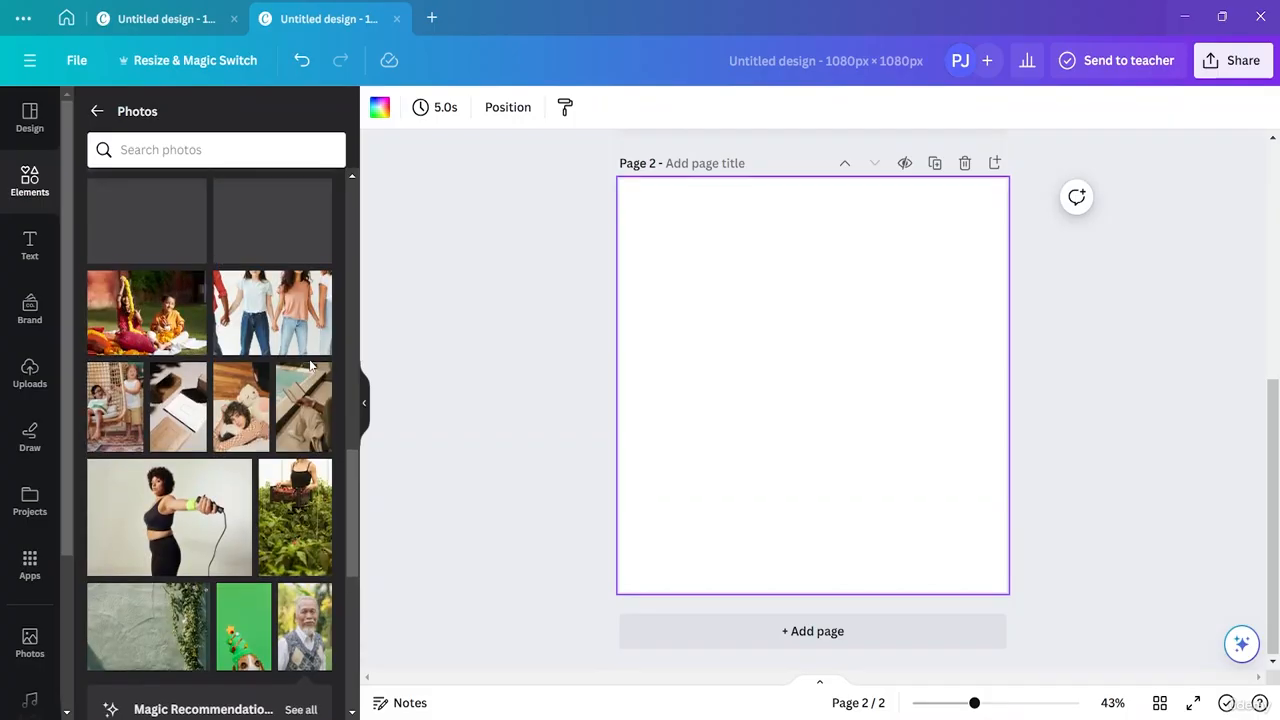
scroll(310, 368, down, 2)
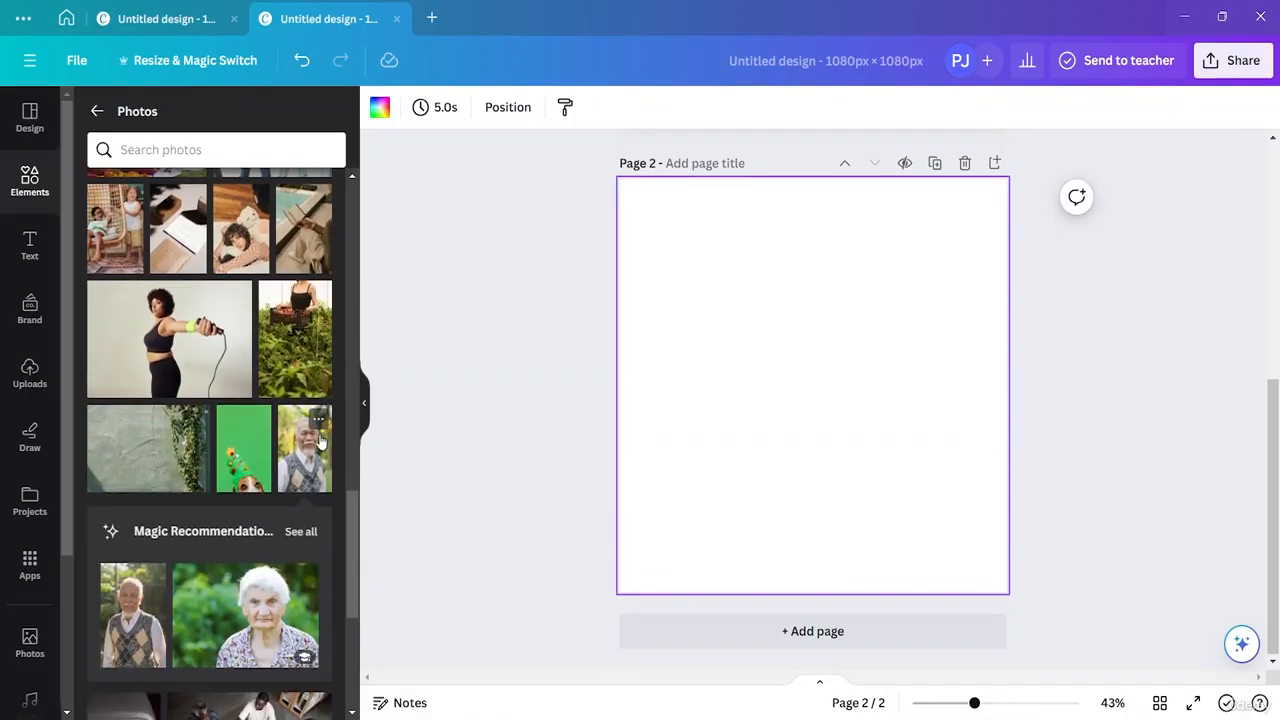
scroll(318, 445, up, 5)
scroll(1278, 236, up, 5)
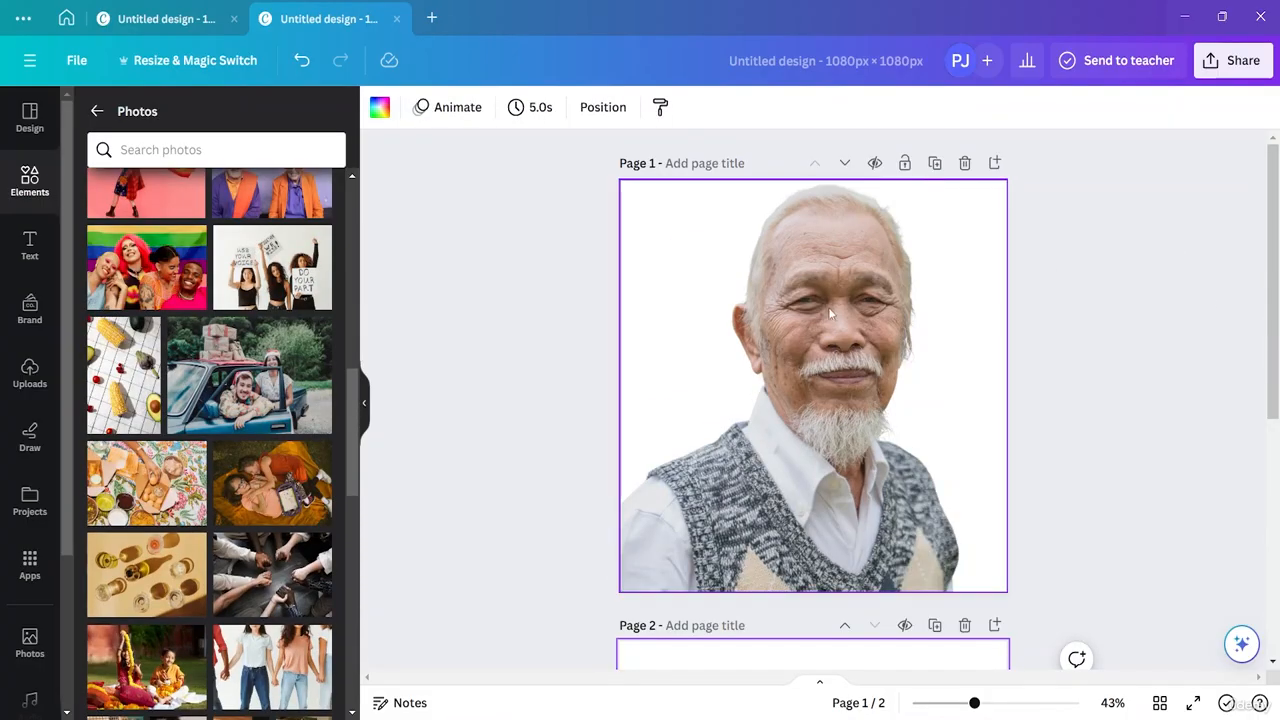
click(696, 274)
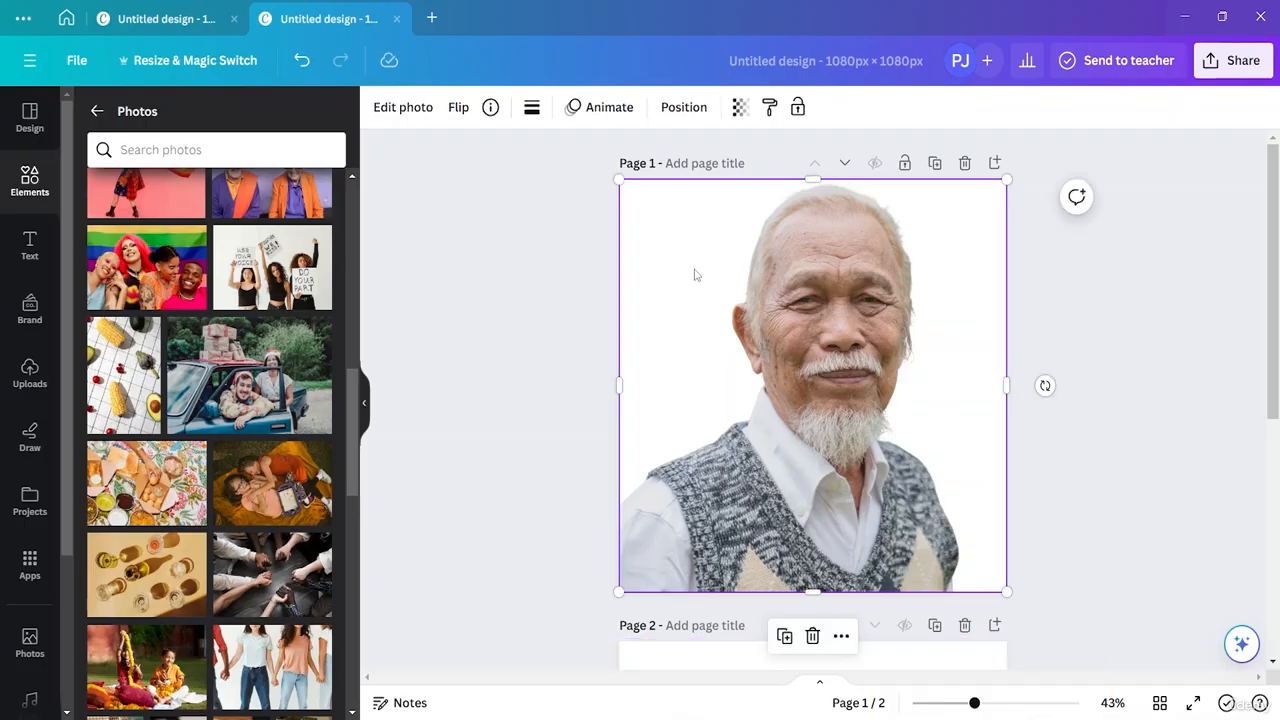
key(ctrl+z)
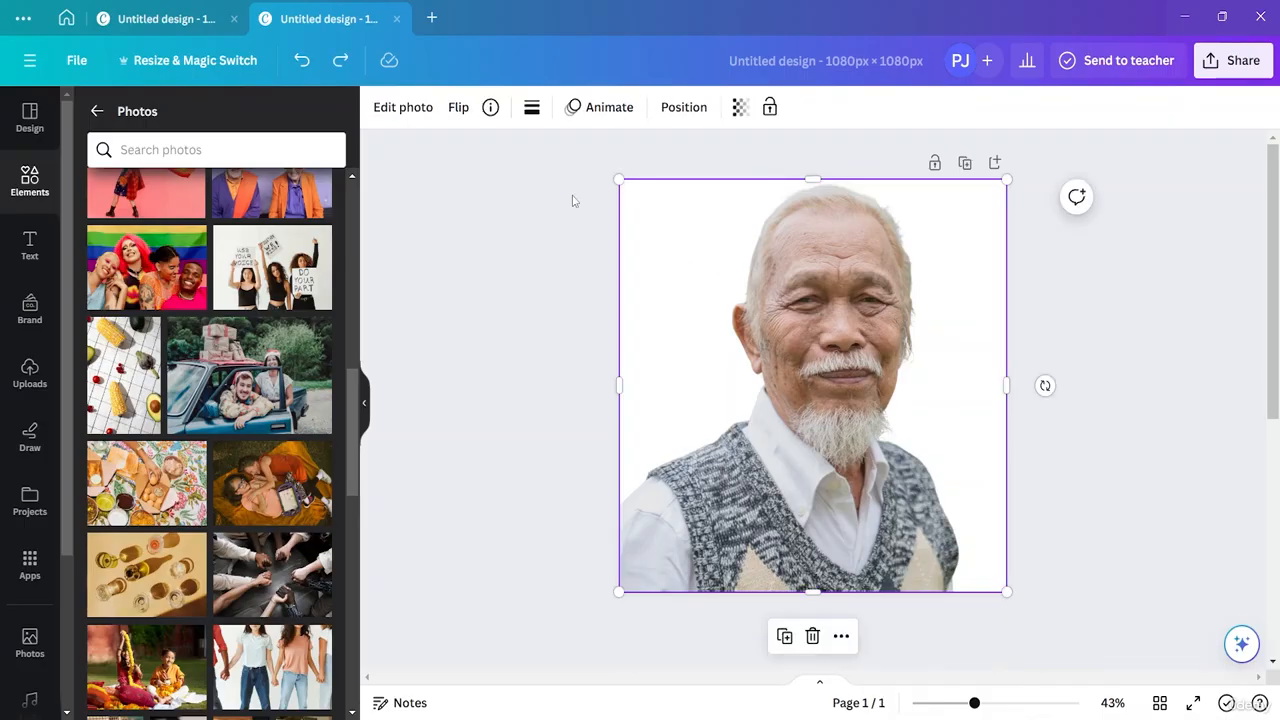
View the Background Remover's erase and restore brush settings for the man's cut-out, and return to the design without brushing.
click(391, 122)
click(112, 248)
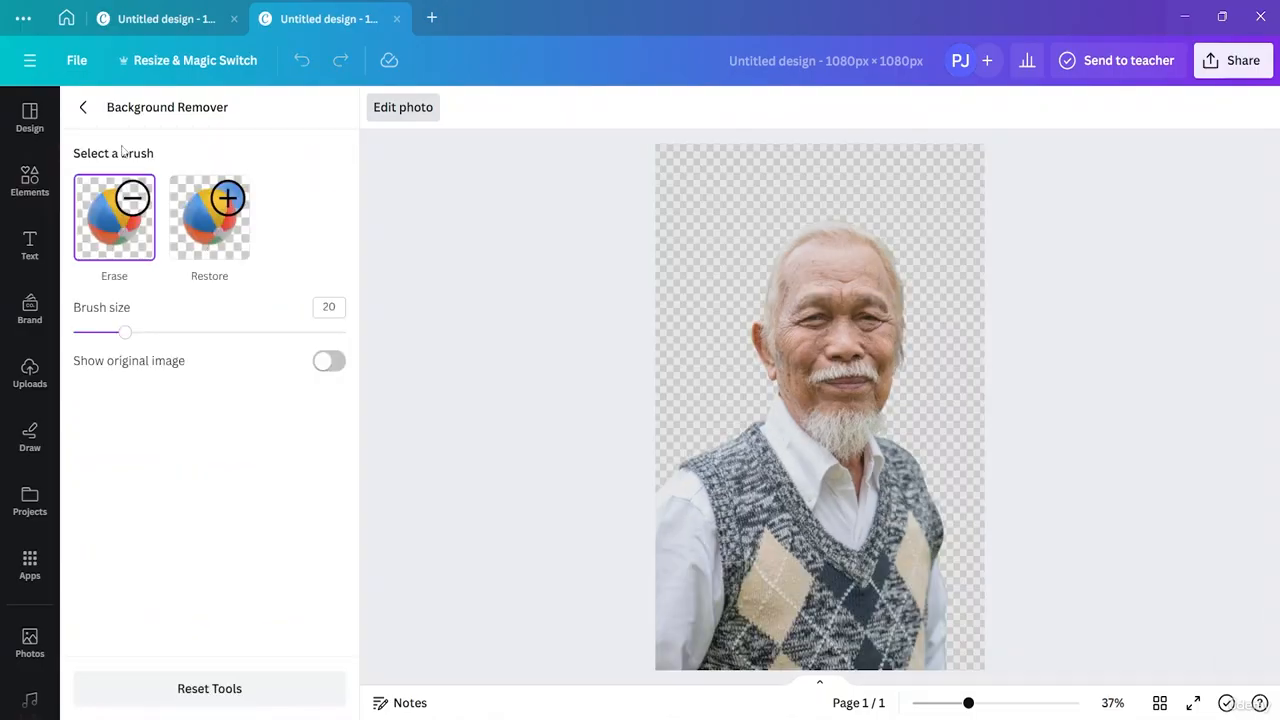
click(85, 110)
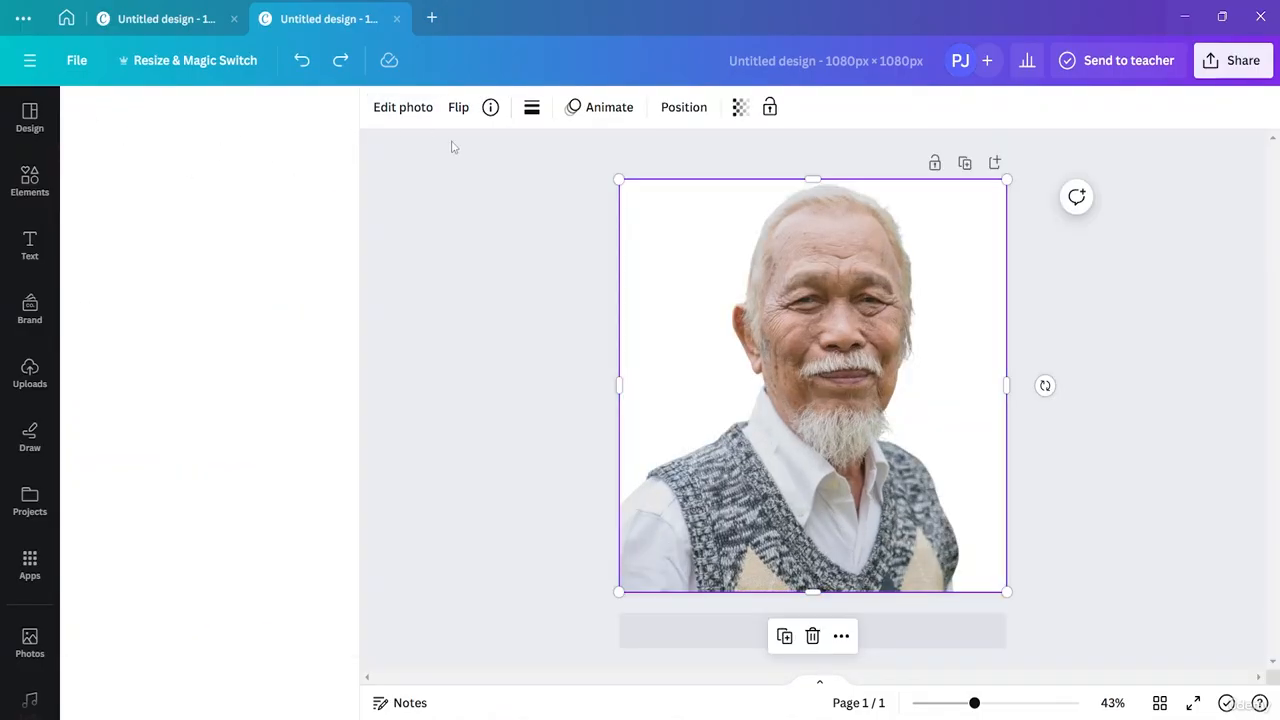
click(437, 110)
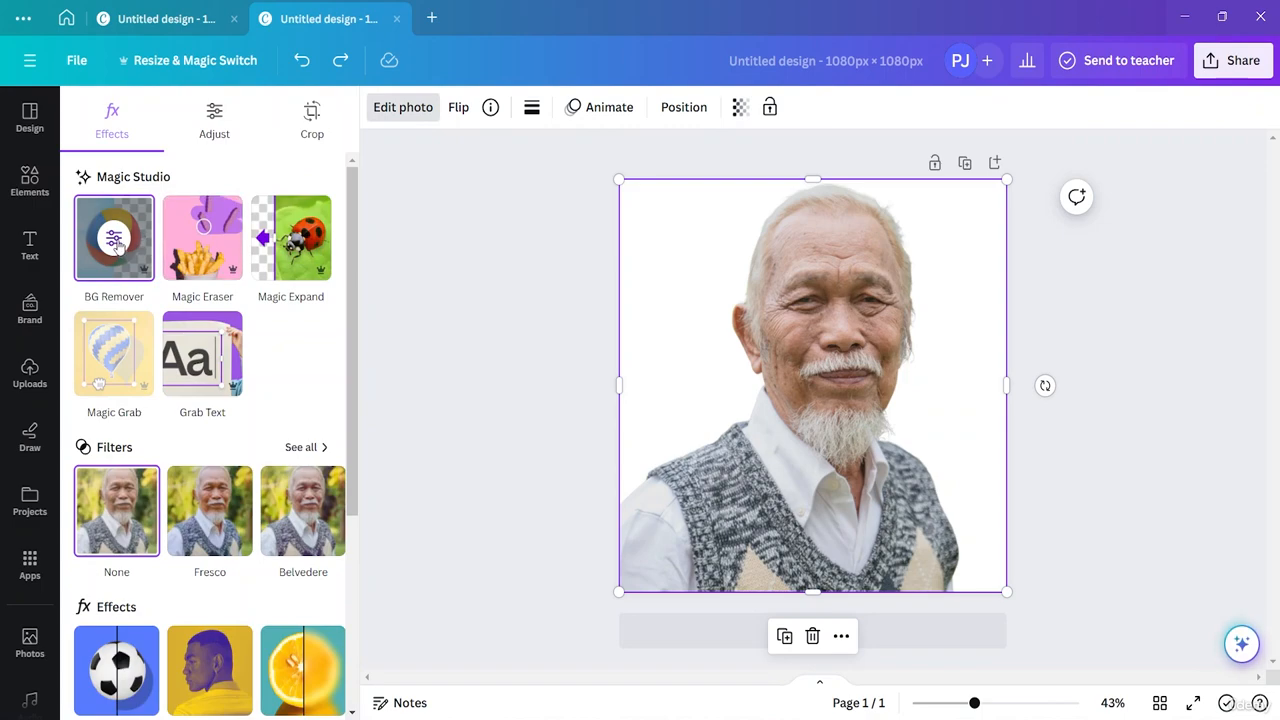
click(116, 248)
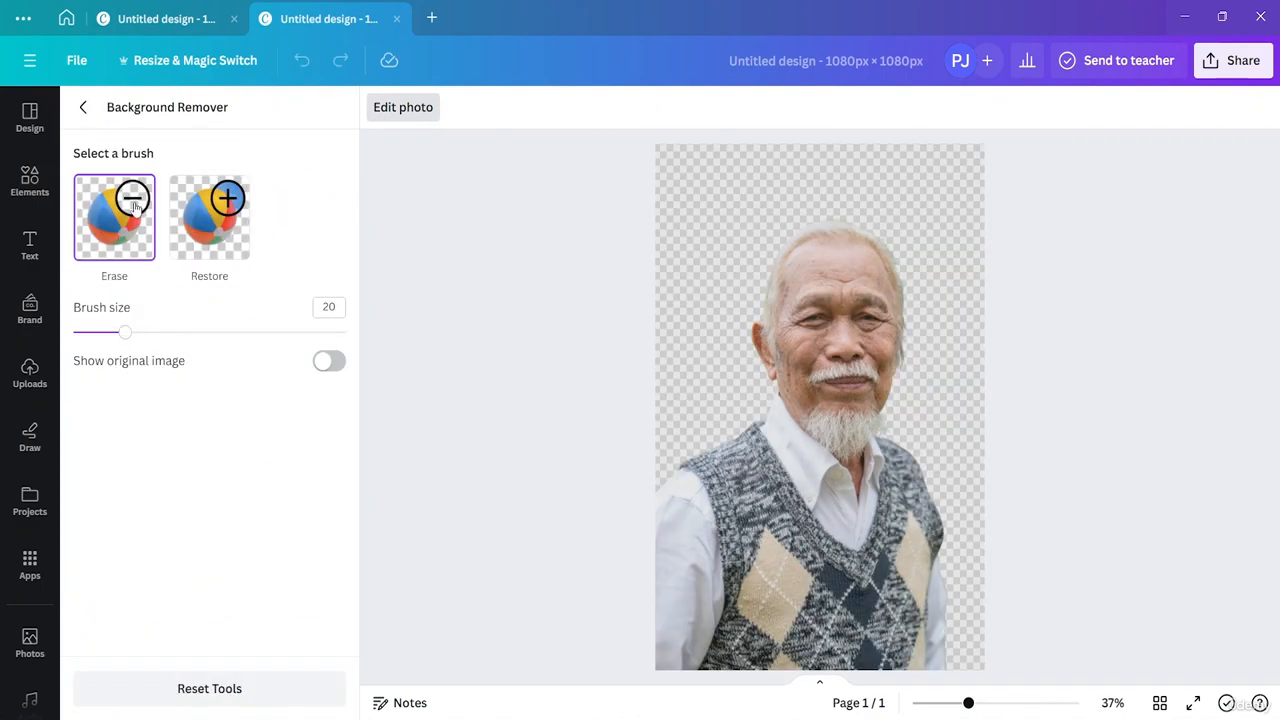
click(82, 107)
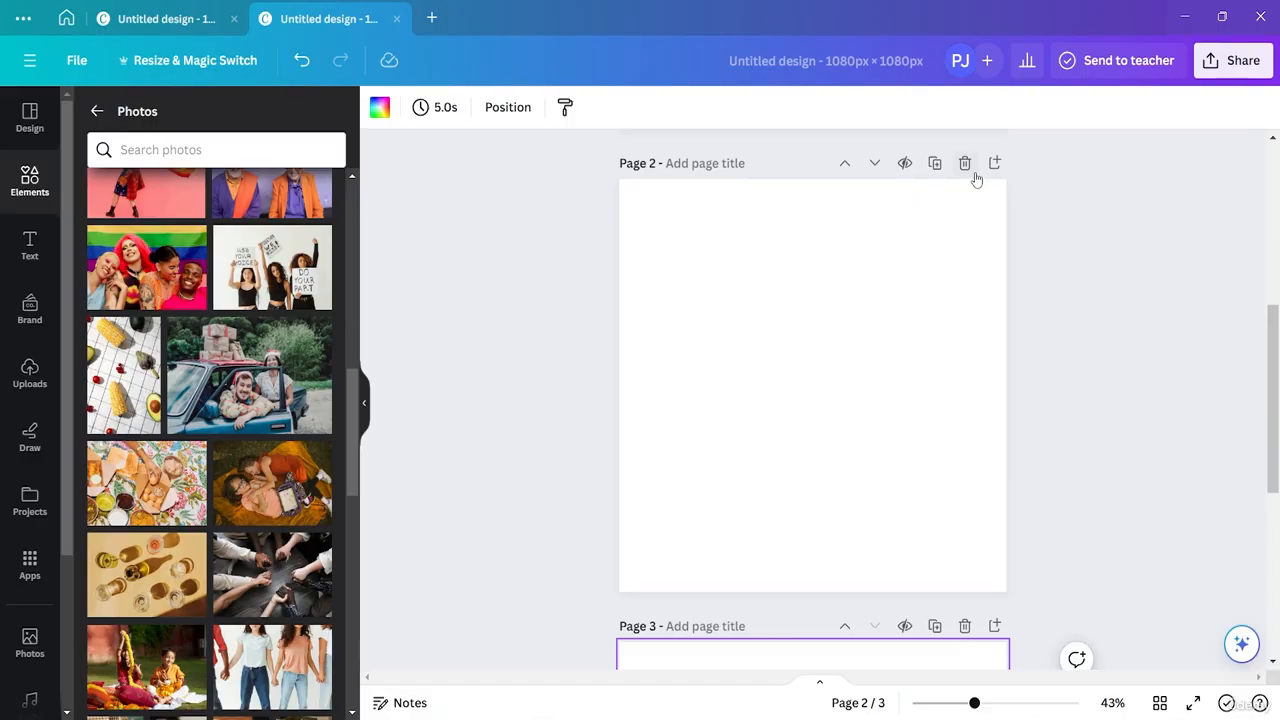
Delete the surplus blank page and place the man's original portrait from the recently used elements on blank page 2.
click(966, 166)
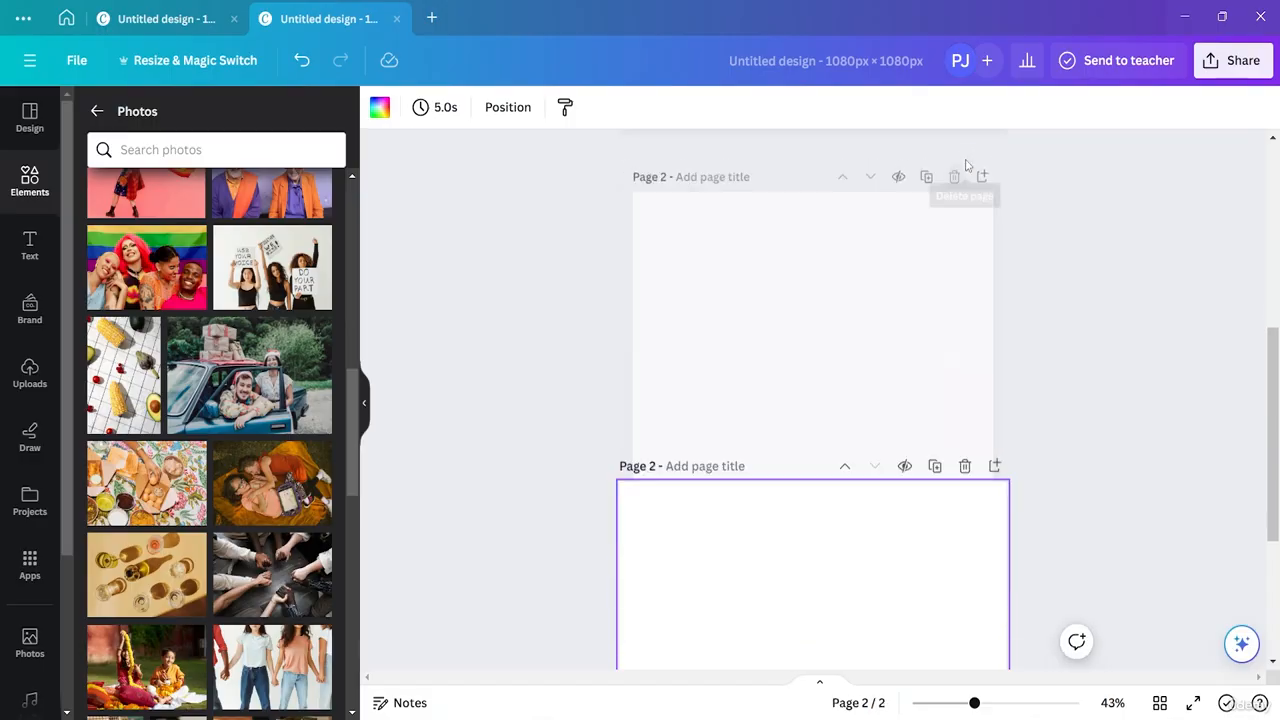
scroll(243, 295, up, 5)
scroll(245, 300, down, 5)
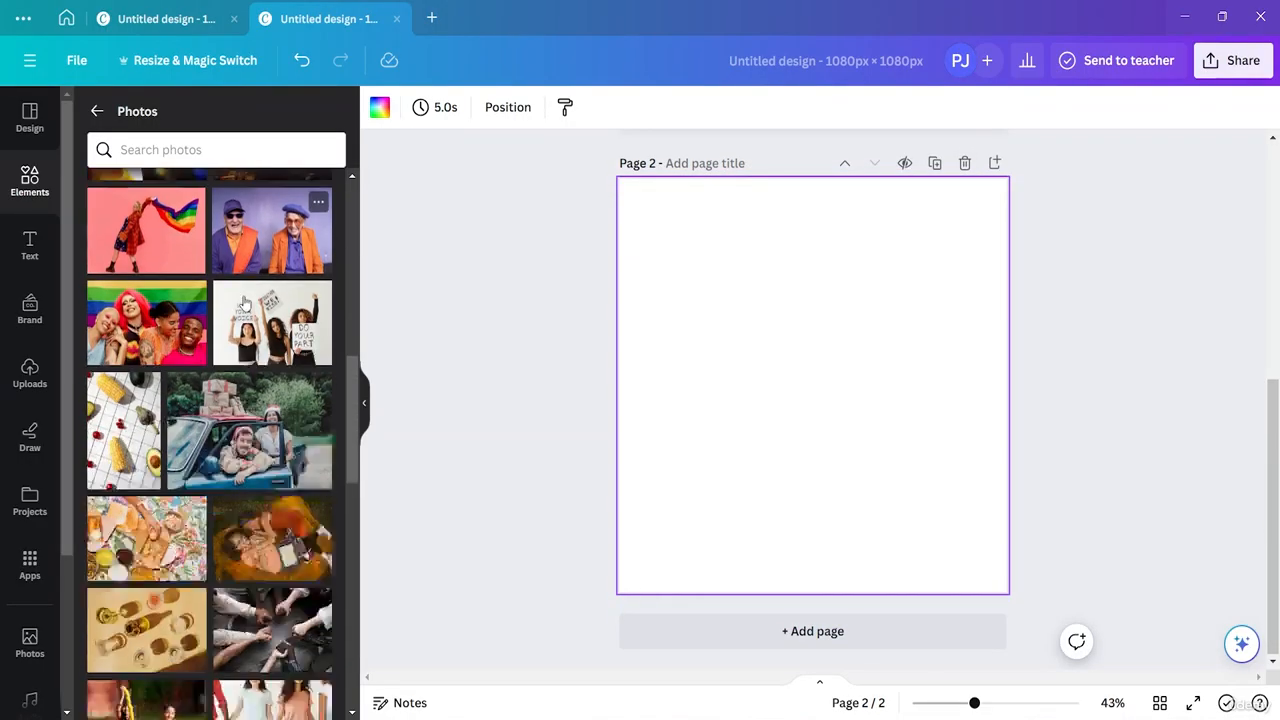
scroll(245, 303, down, 2)
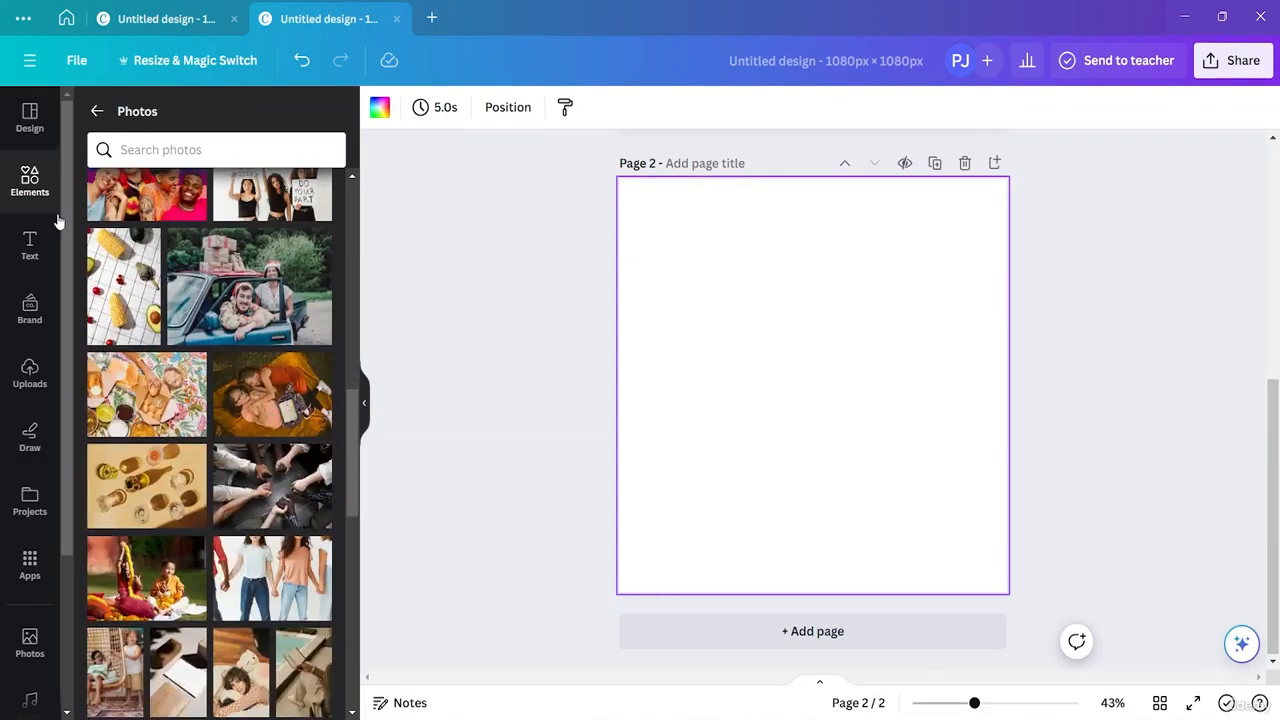
click(95, 113)
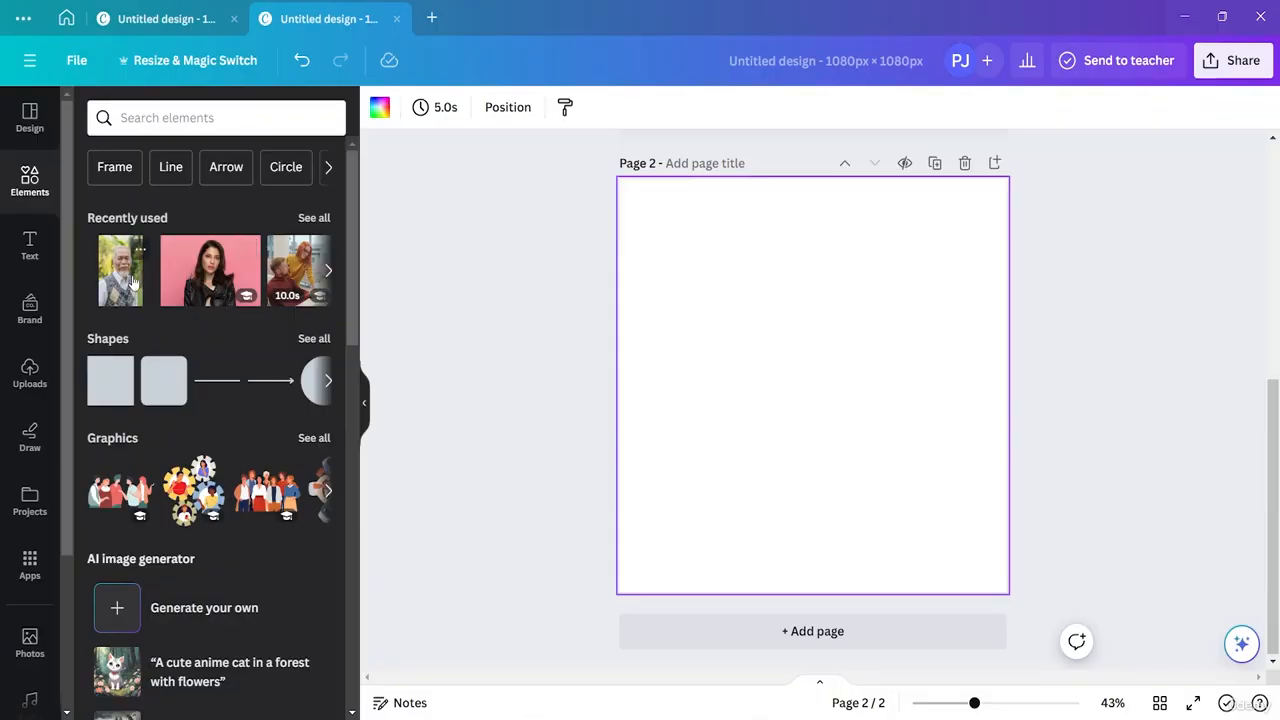
click(133, 283)
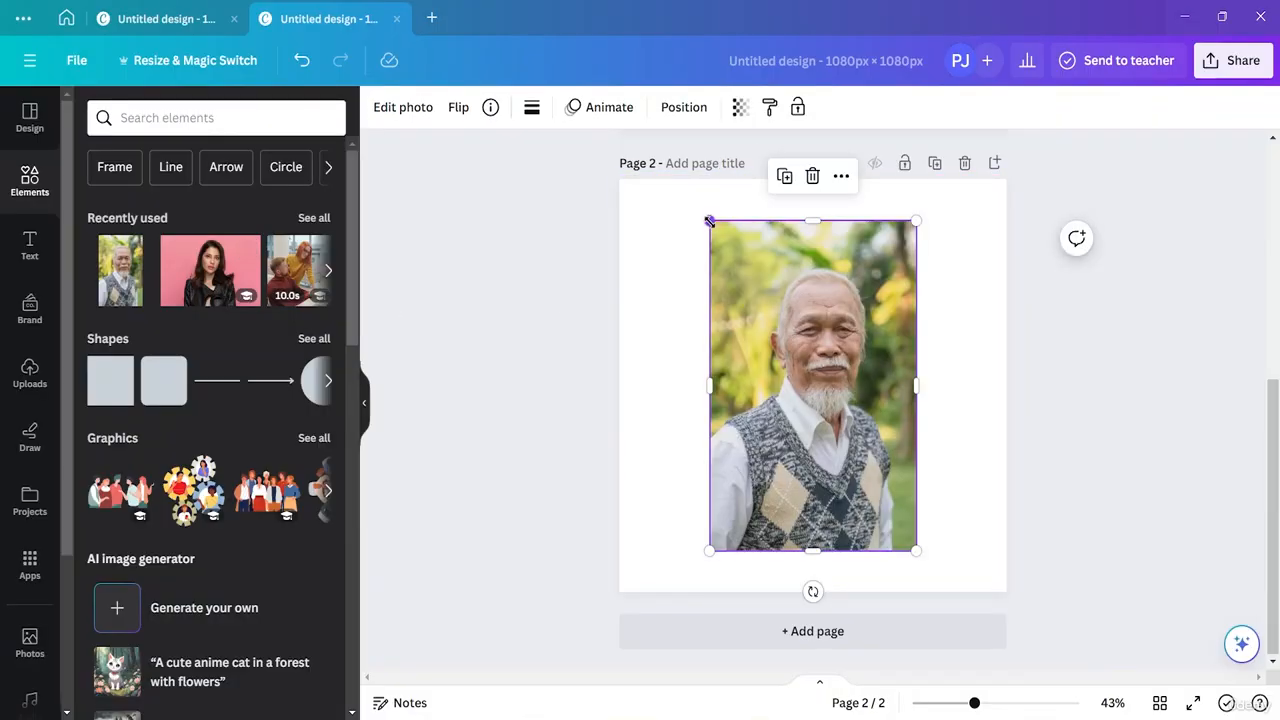
Enlarge the portrait on page 2 and stretch its lower edge and both sides to the page edges.
drag(709, 221, 684, 180)
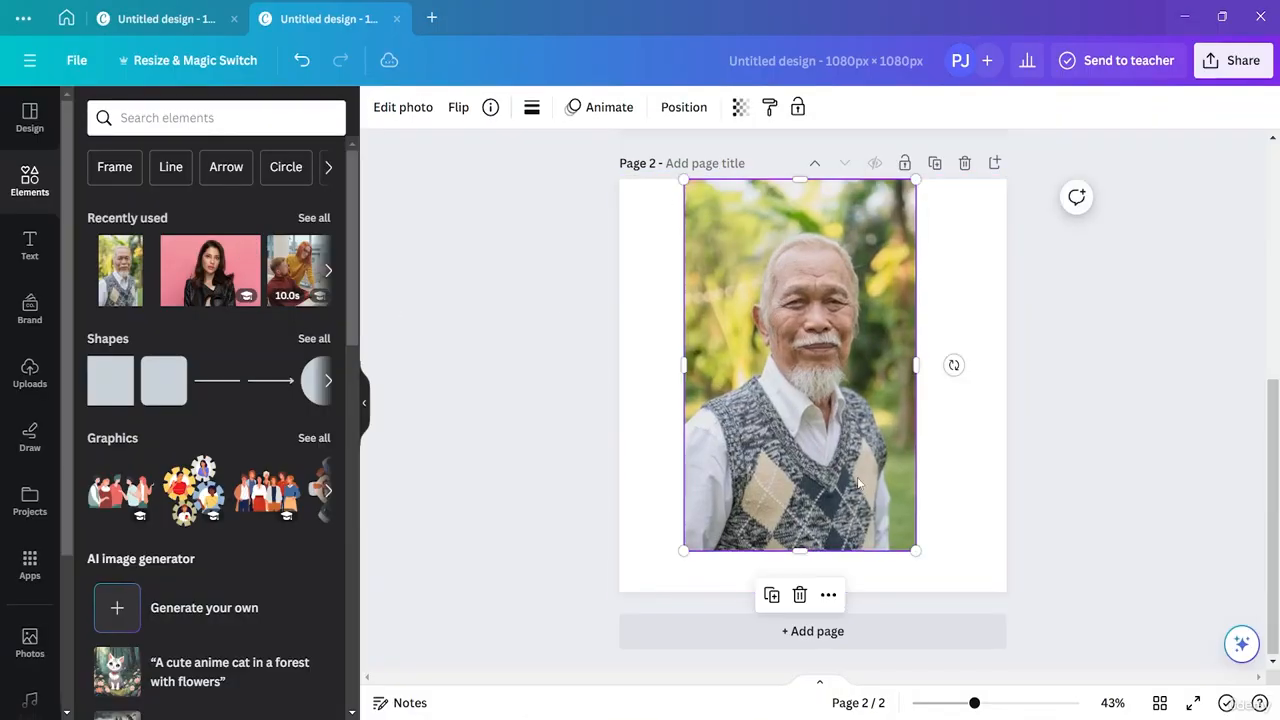
drag(804, 550, 804, 592)
drag(914, 381, 1006, 381)
drag(687, 381, 619, 381)
Extend the portrait's upper edge to show the full head and shift the photo down, trimming its lower edge to the page.
drag(860, 275, 862, 289)
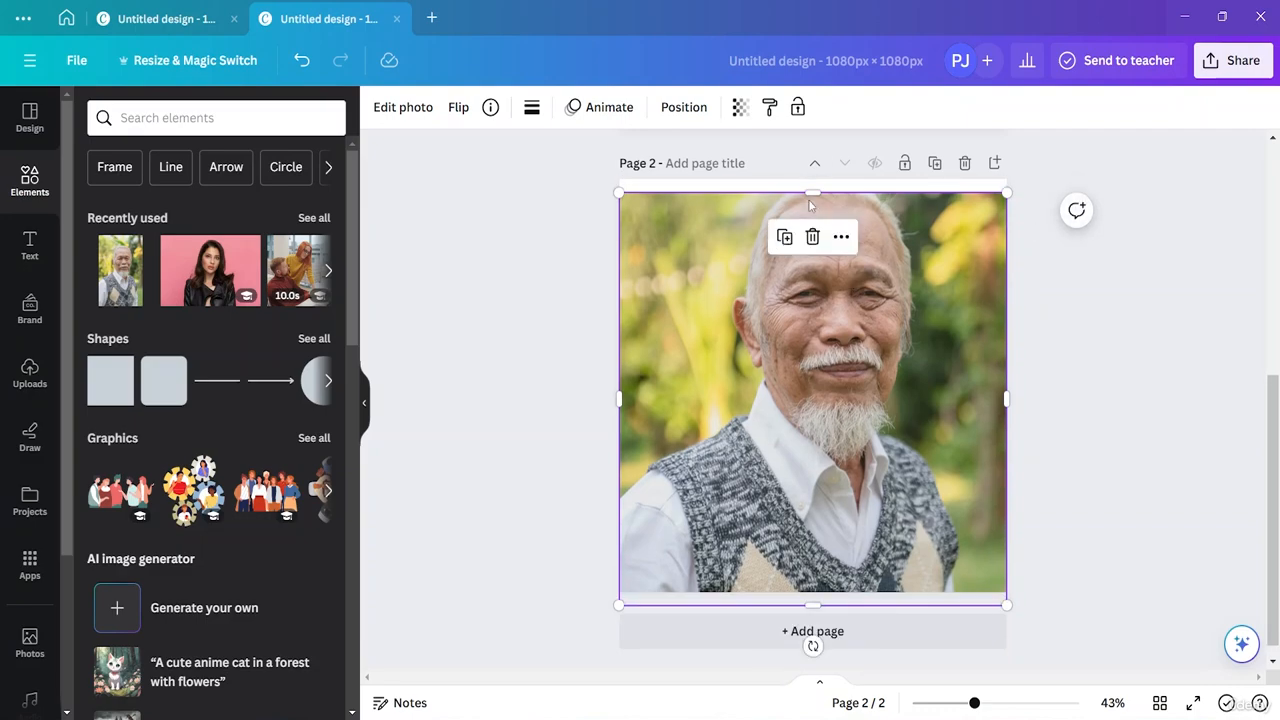
drag(810, 191, 811, 160)
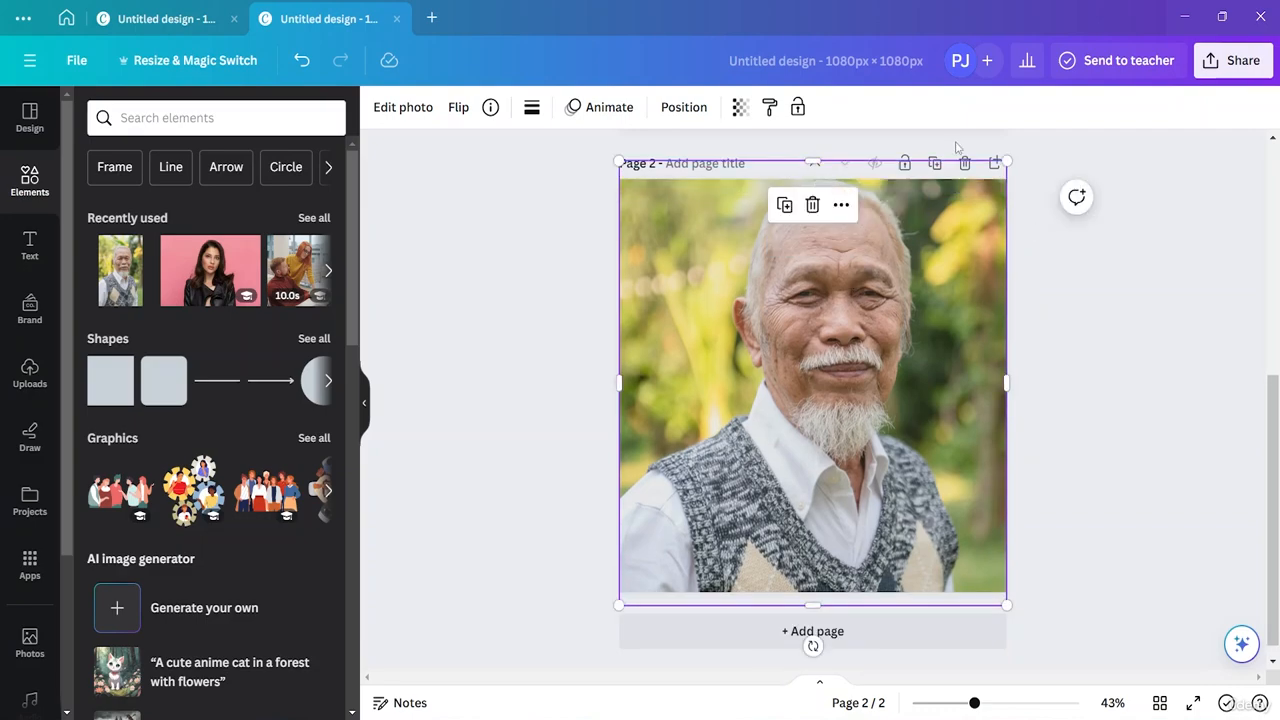
drag(961, 297, 957, 305)
drag(817, 624, 812, 591)
click(1126, 440)
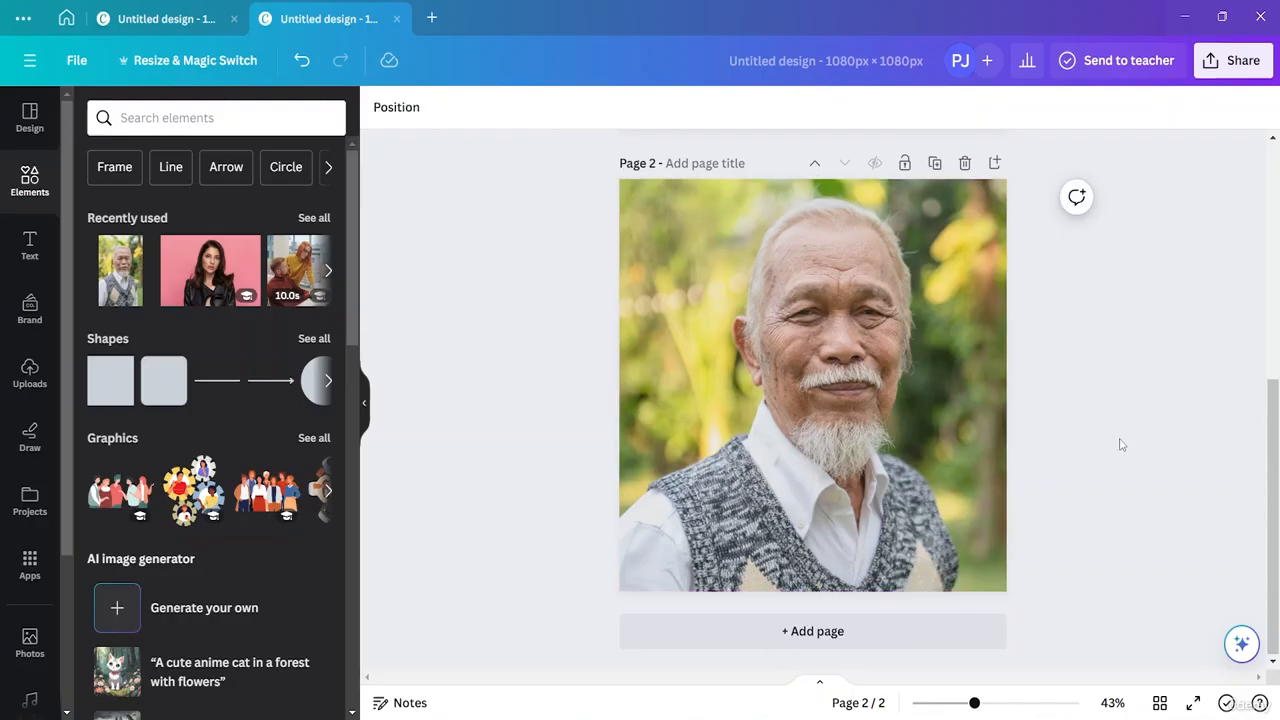
Set the page 2 portrait's temperature to 72 and tint to -45, and adjust its light with higher brightness and highlights at -54.
click(797, 390)
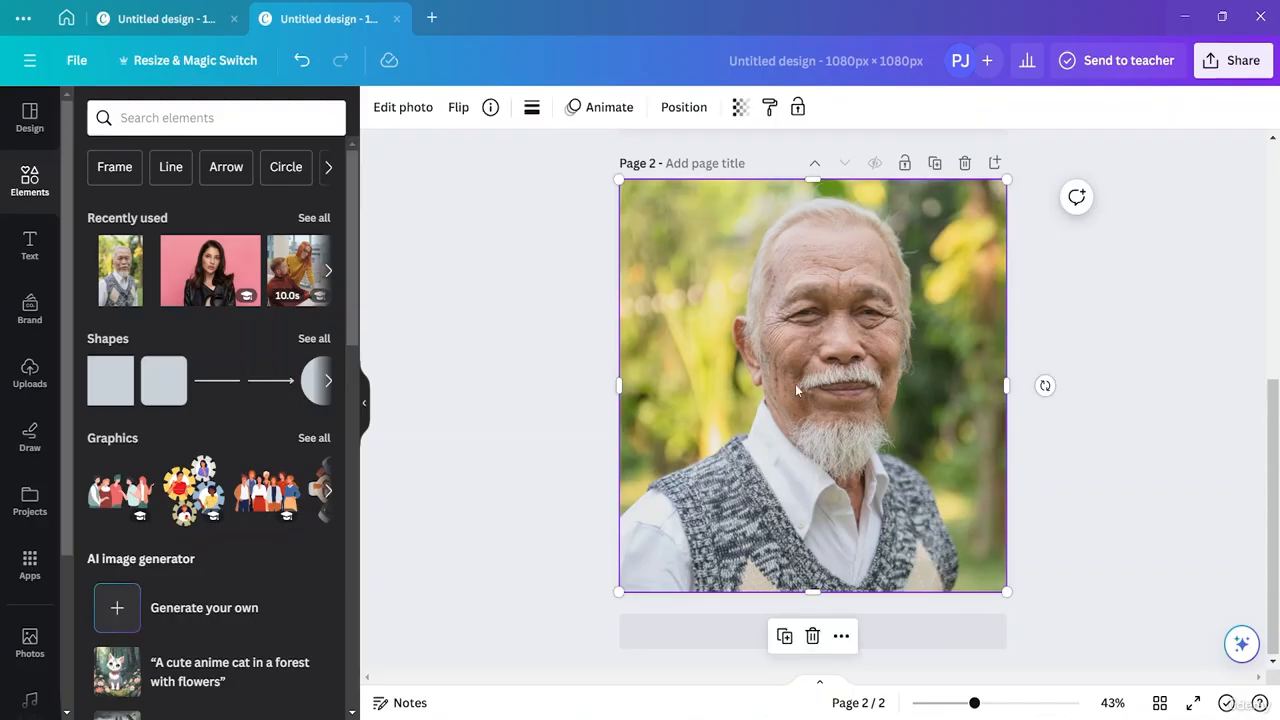
click(390, 110)
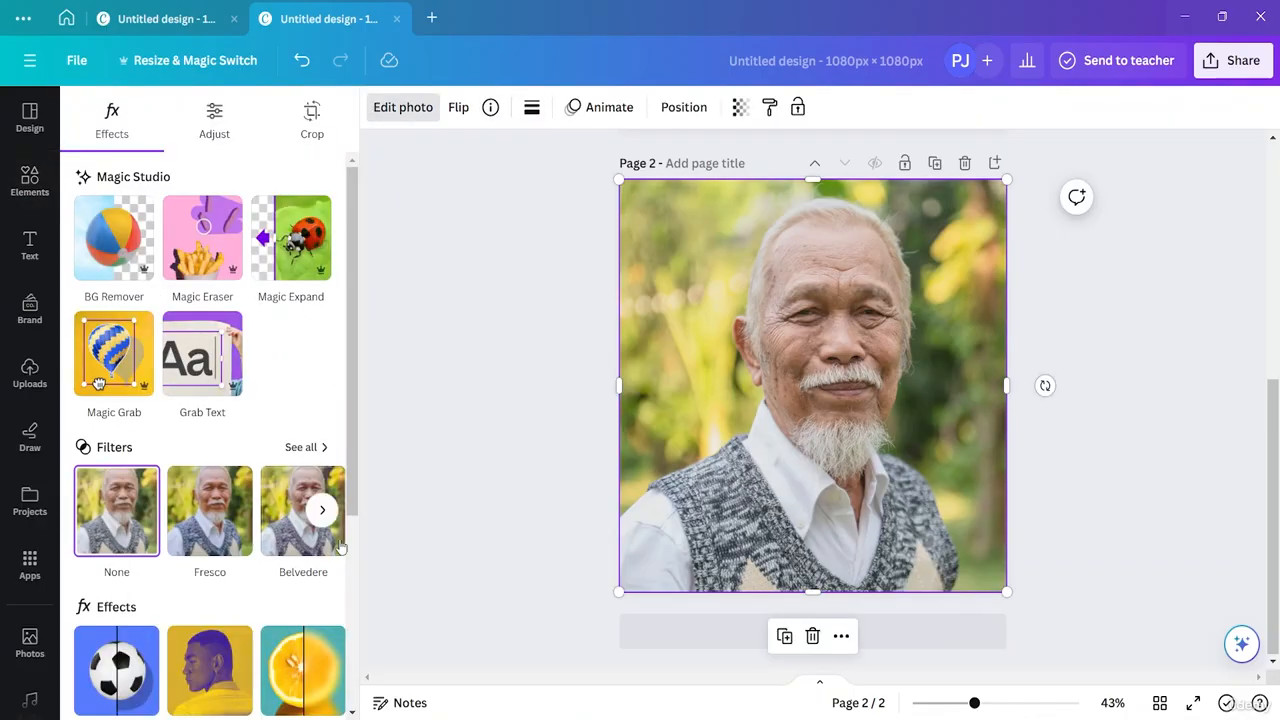
click(214, 127)
drag(200, 378, 296, 378)
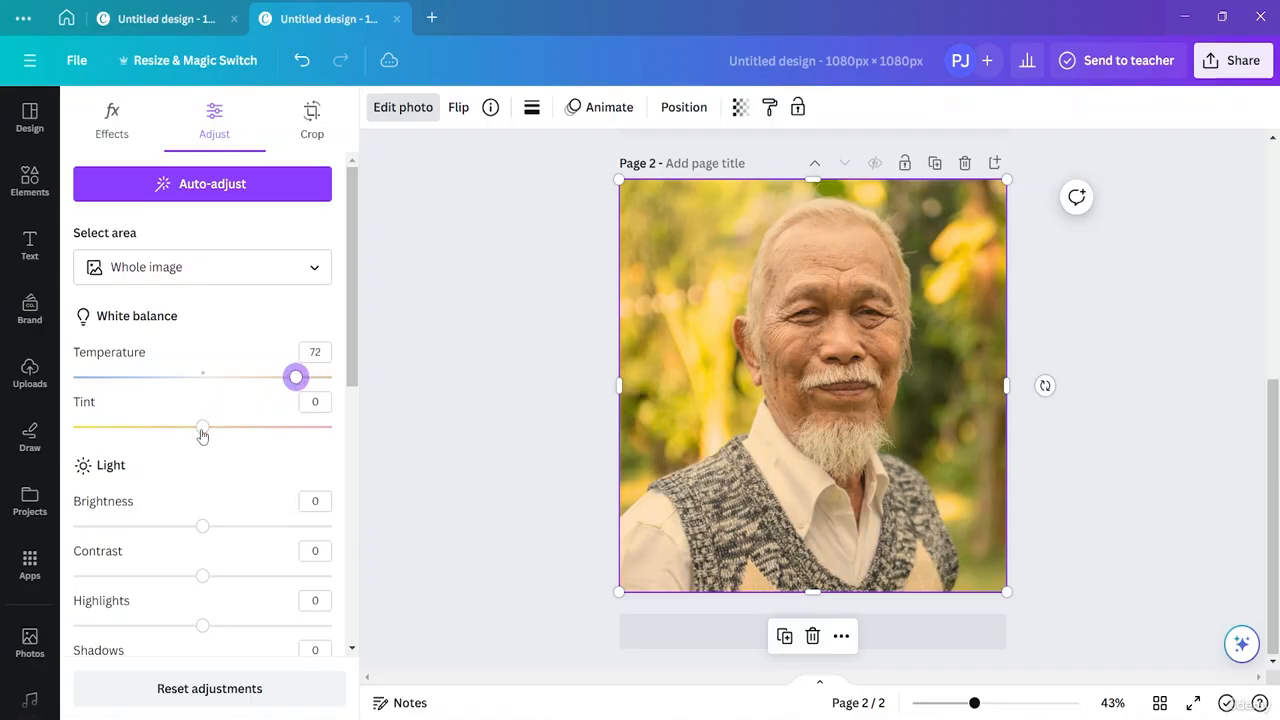
drag(202, 430, 145, 427)
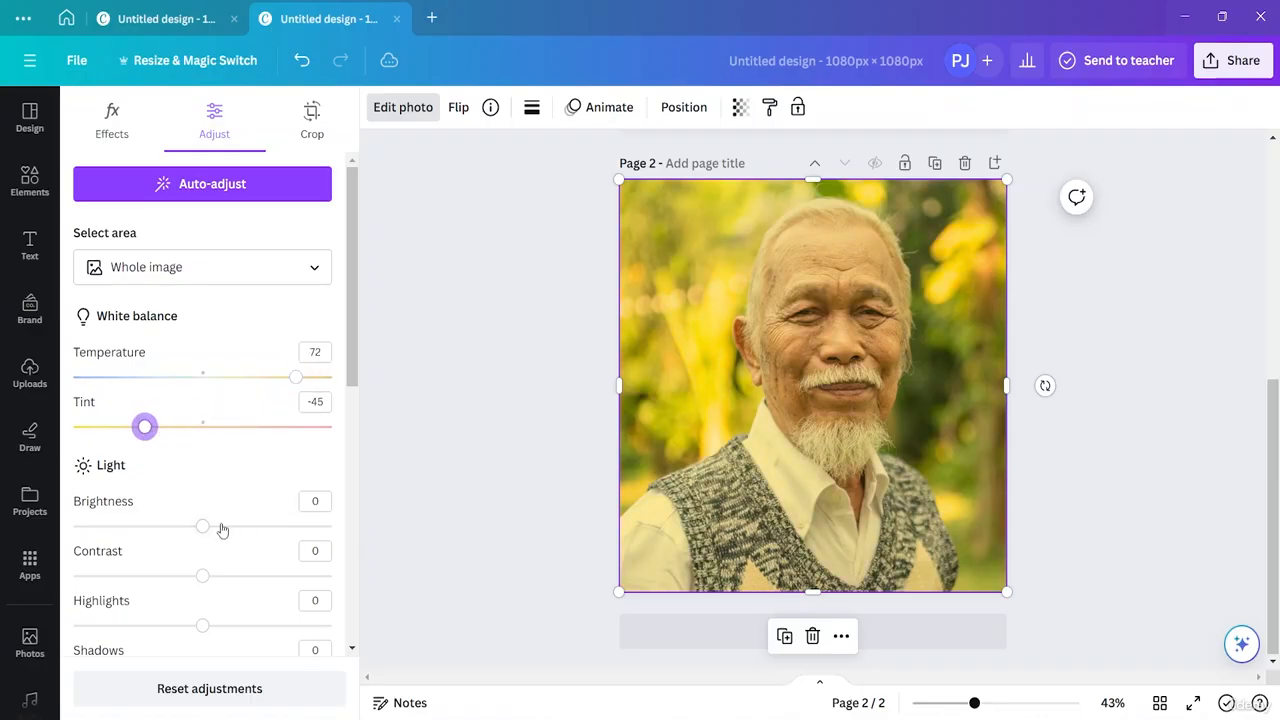
drag(210, 535, 238, 527)
drag(201, 582, 132, 623)
Set the portrait's vibrance to -22 and saturation to 22.
scroll(279, 538, down, 5)
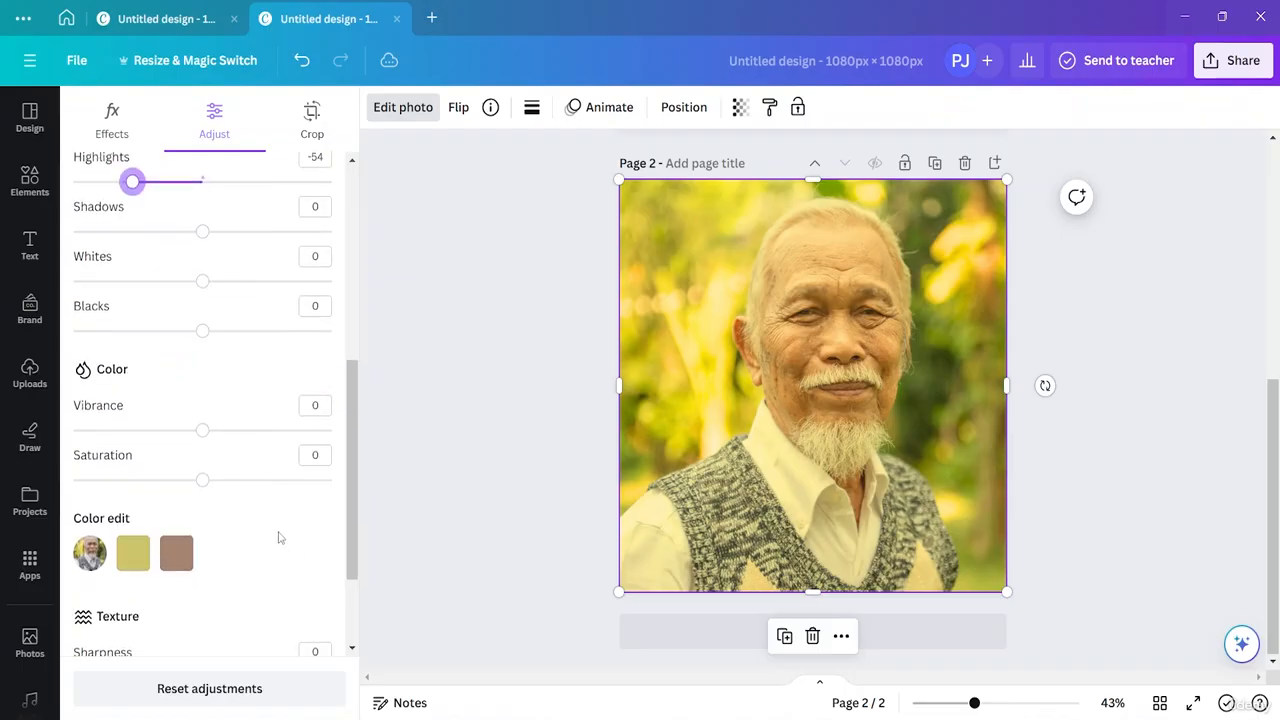
drag(206, 443, 125, 440)
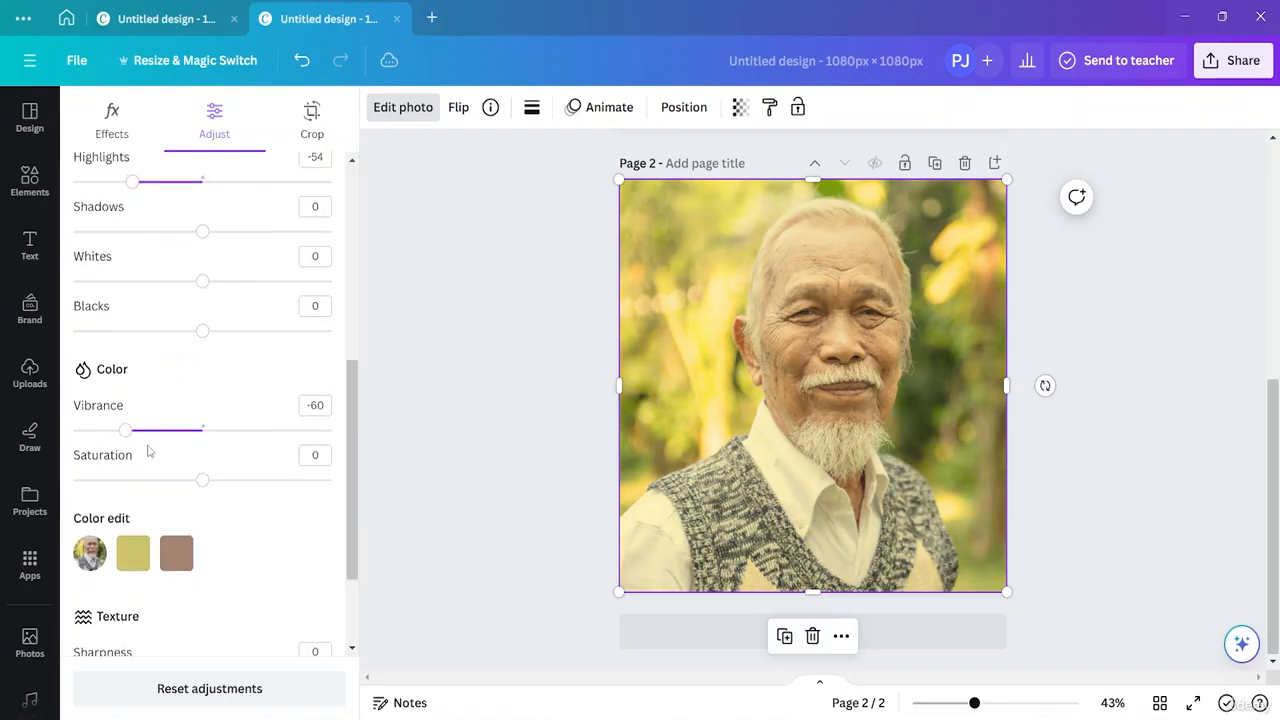
click(175, 433)
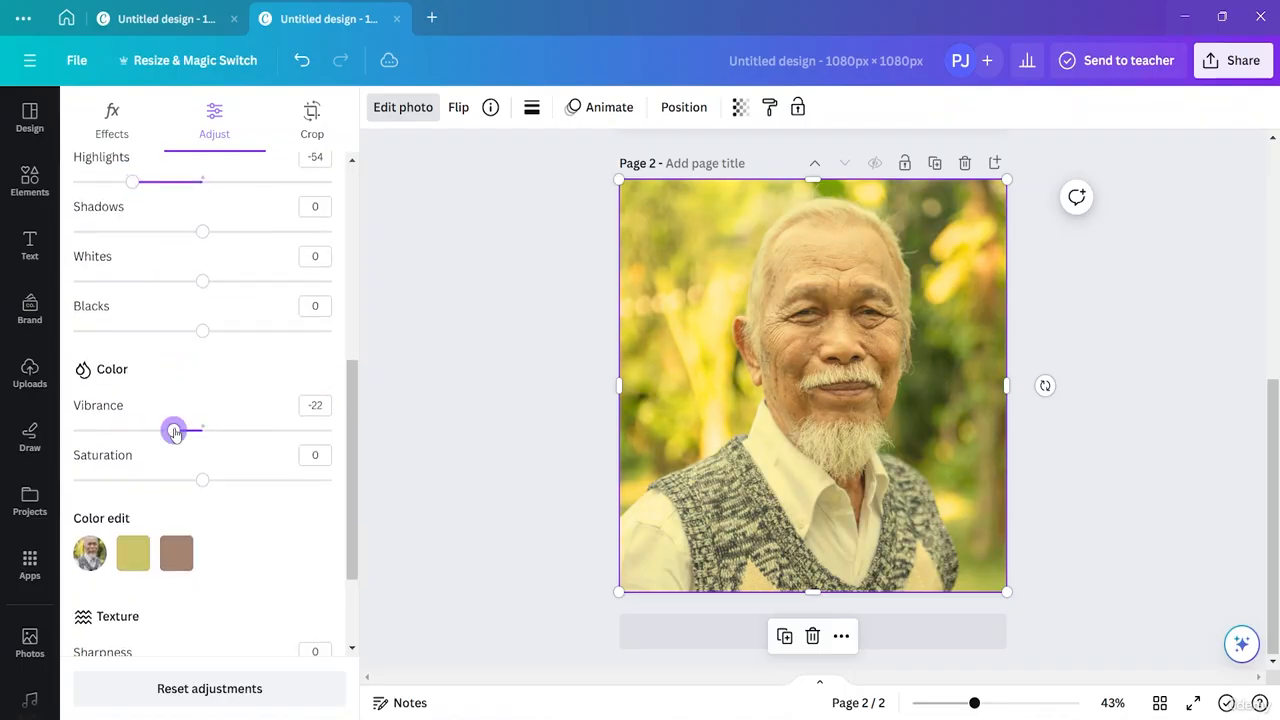
drag(203, 481, 231, 482)
Set the portrait's texture adjustments to sharpness 38, clarity -32 and vignette -44.
scroll(291, 543, down, 3)
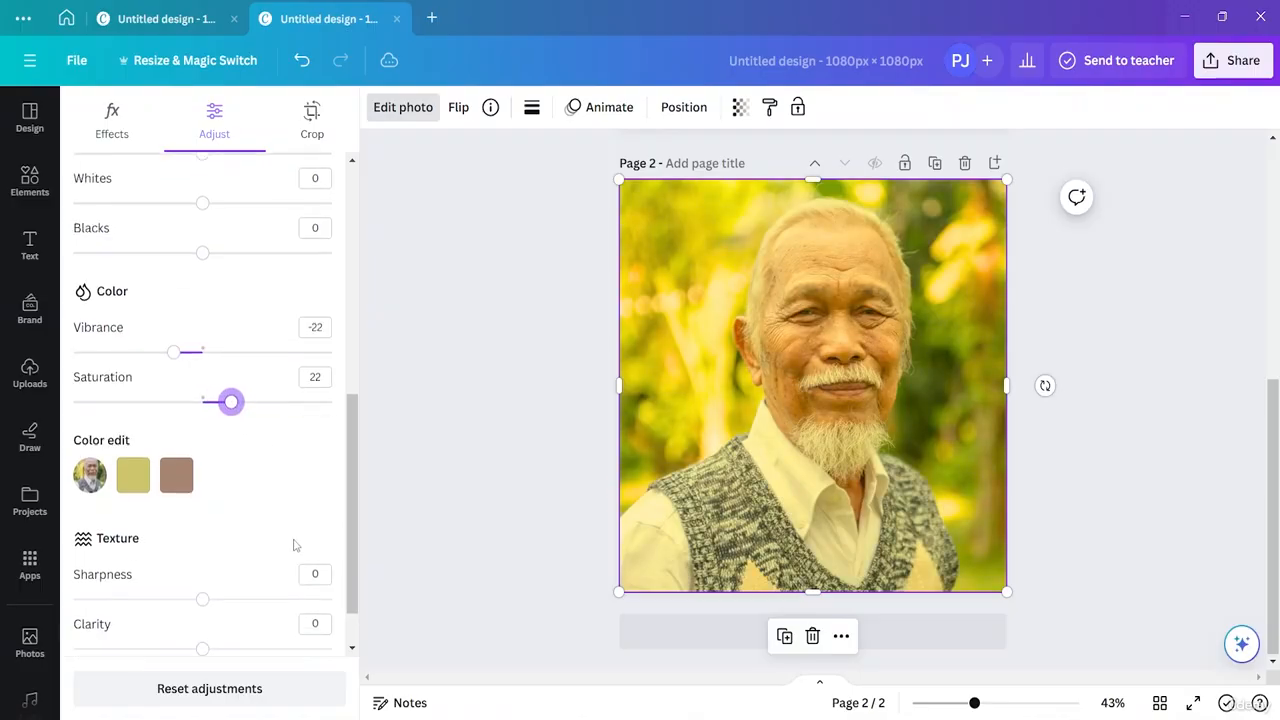
drag(203, 549, 251, 538)
drag(203, 588, 161, 586)
drag(205, 636, 146, 636)
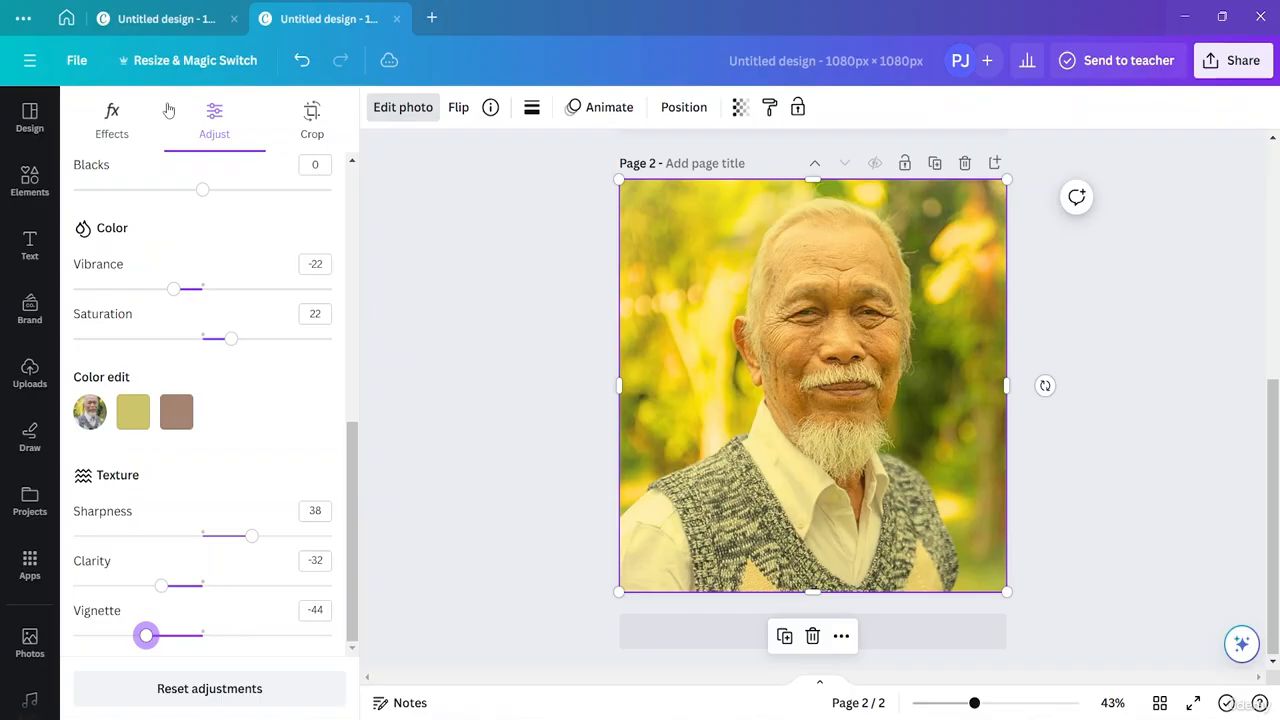
Blur the whole portrait on page 2 at intensity 60.
click(125, 124)
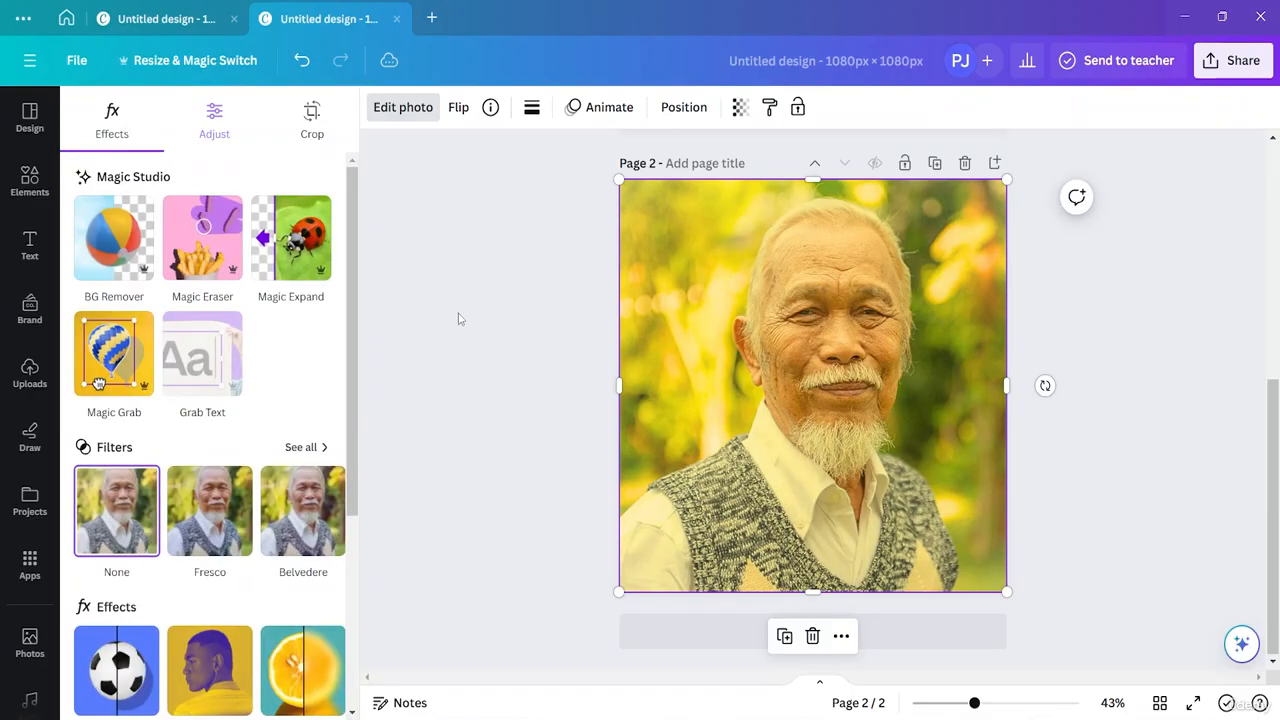
scroll(231, 594, down, 3)
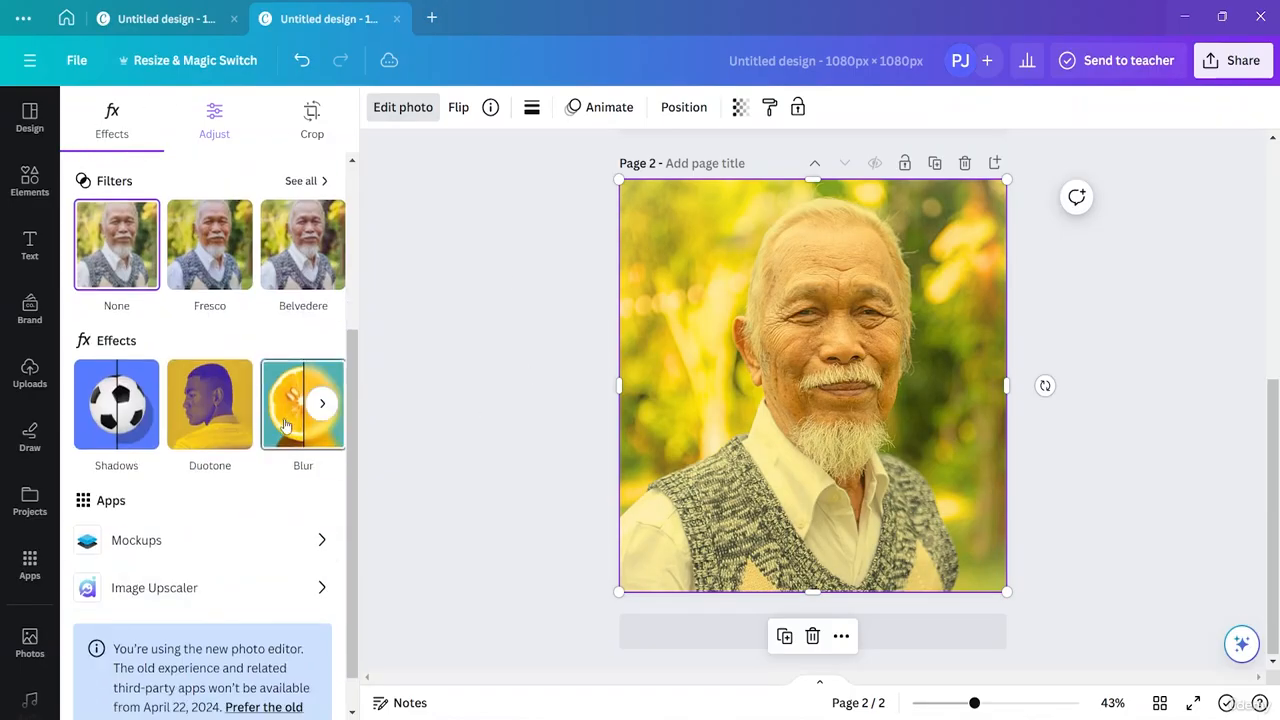
mouse_move(309, 430)
click(296, 430)
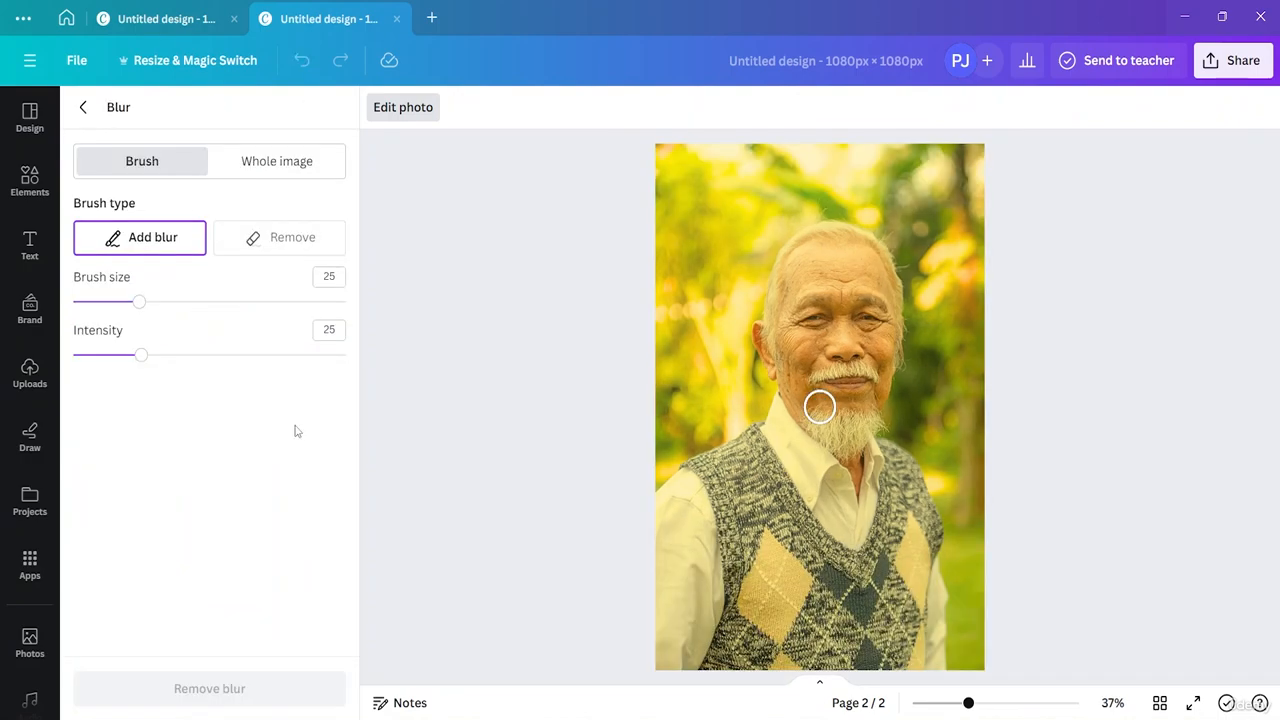
click(276, 177)
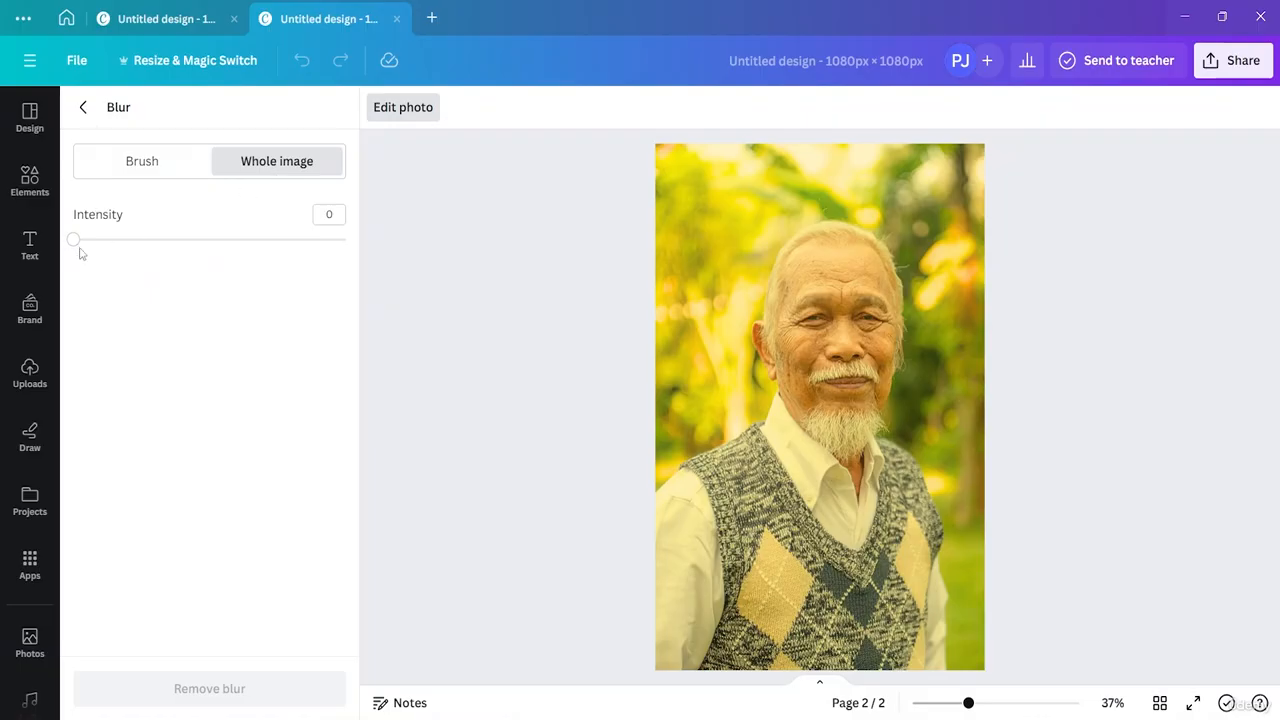
drag(77, 240, 237, 242)
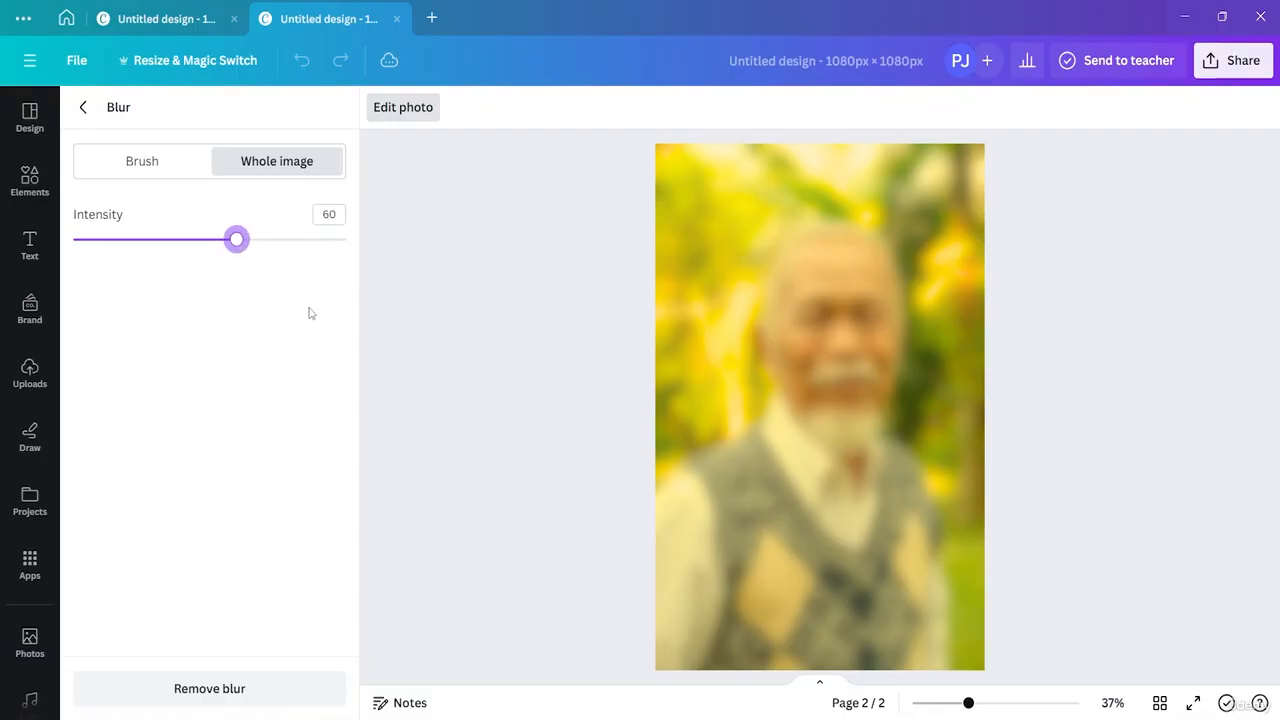
click(86, 108)
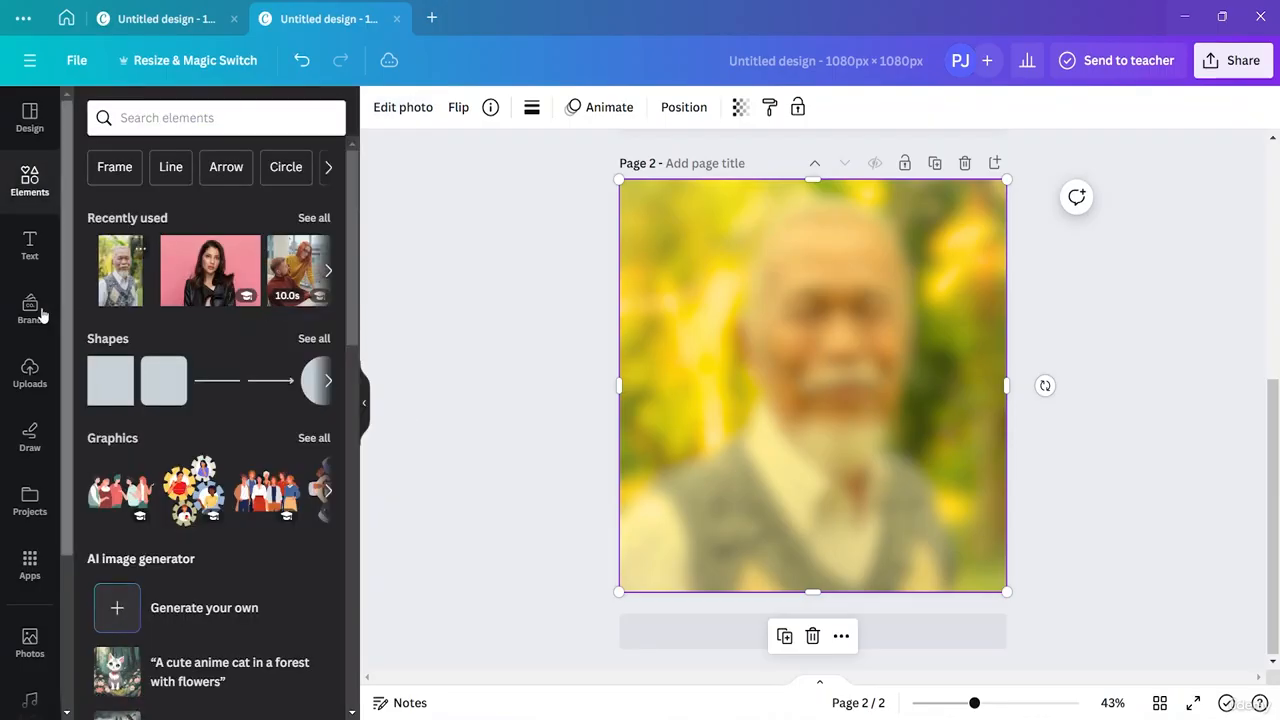
Upload the Main image file and place the cut-out portrait on page 2 over the blurred photo.
click(37, 378)
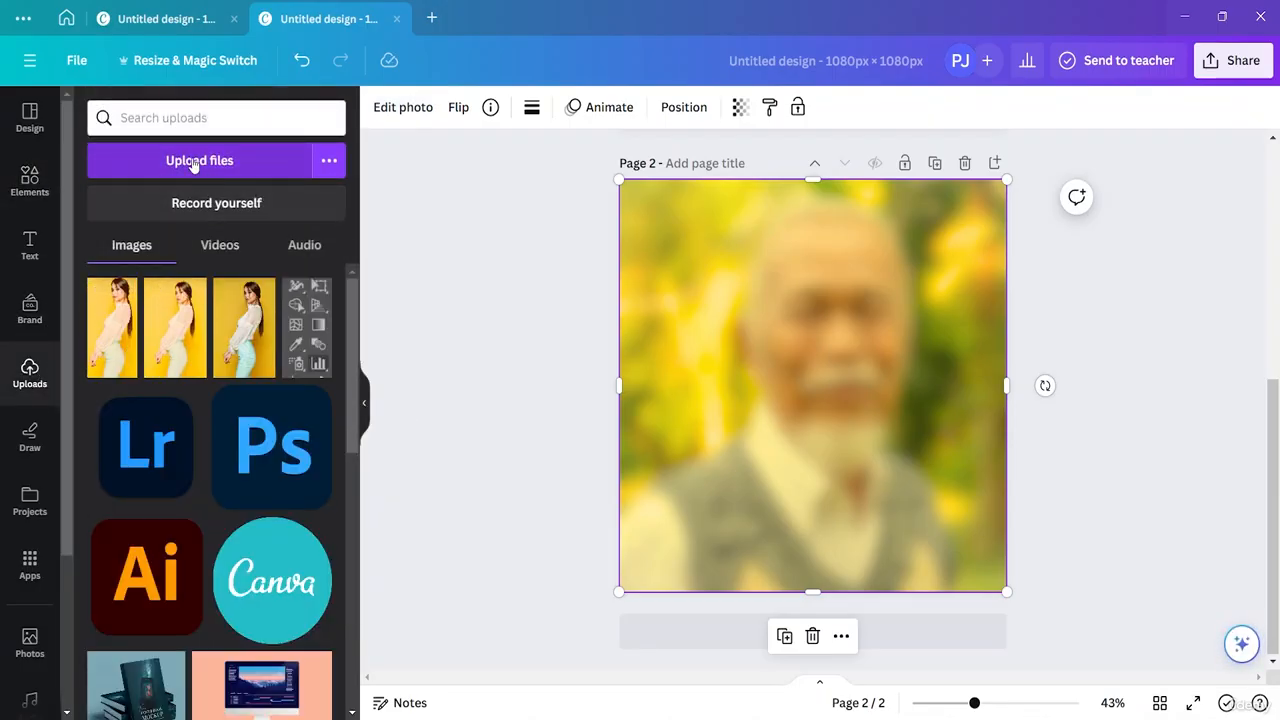
scroll(1192, 388, up, 2)
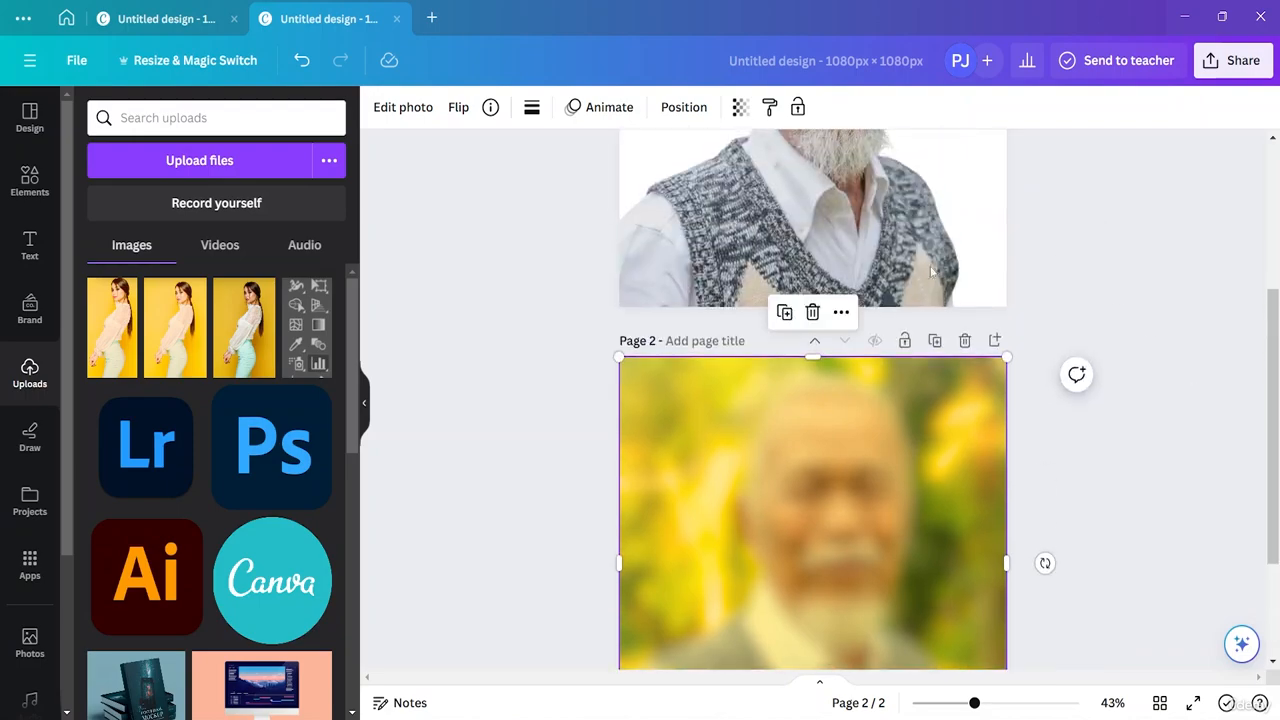
click(192, 170)
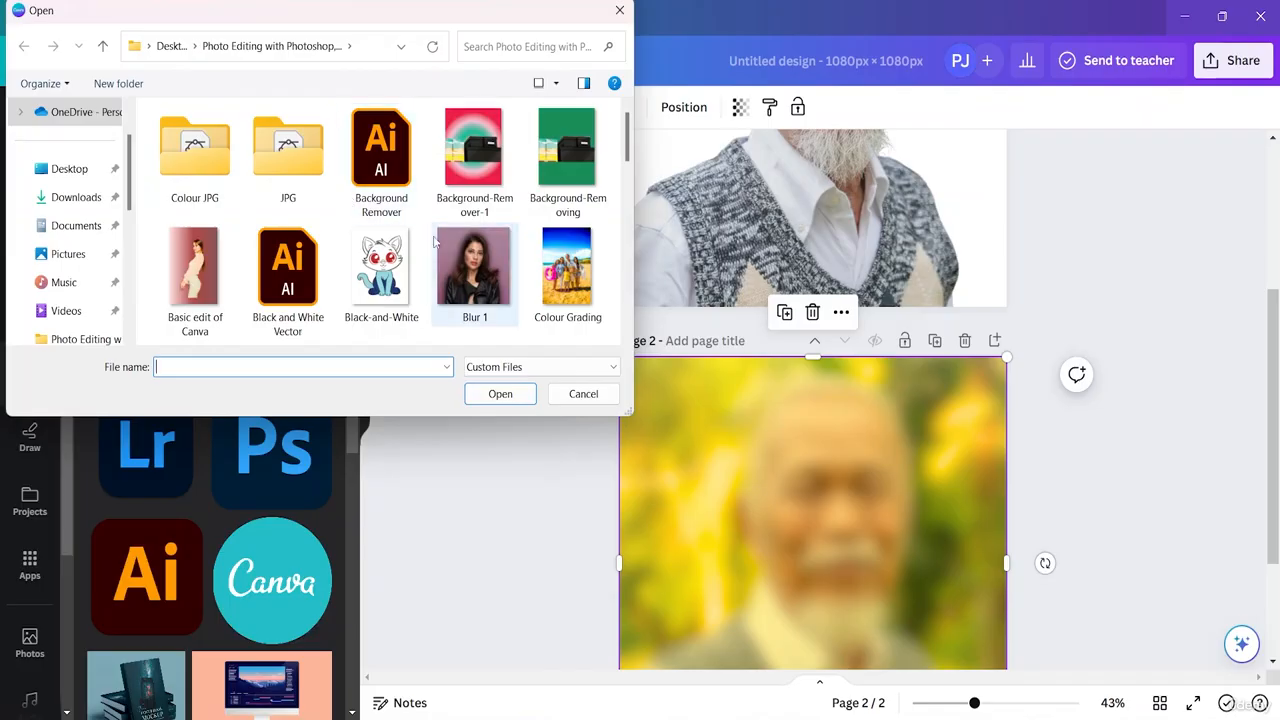
scroll(432, 238, down, 2)
click(465, 287)
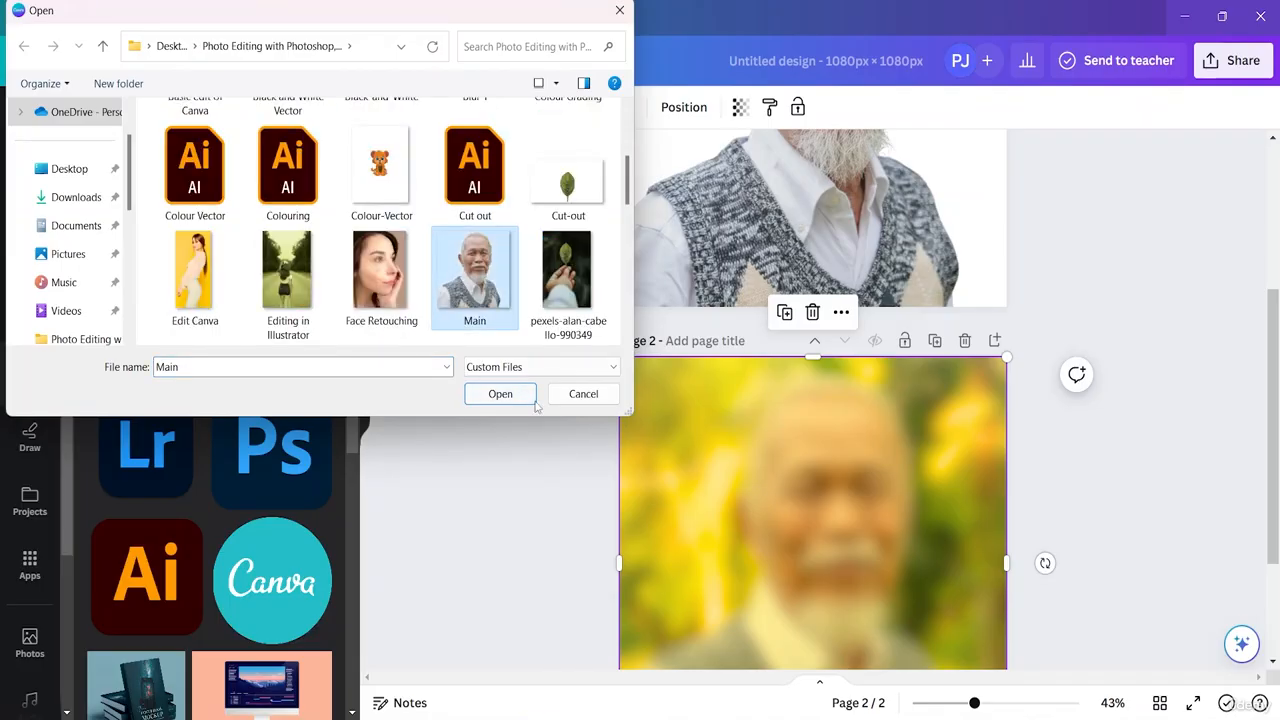
click(503, 394)
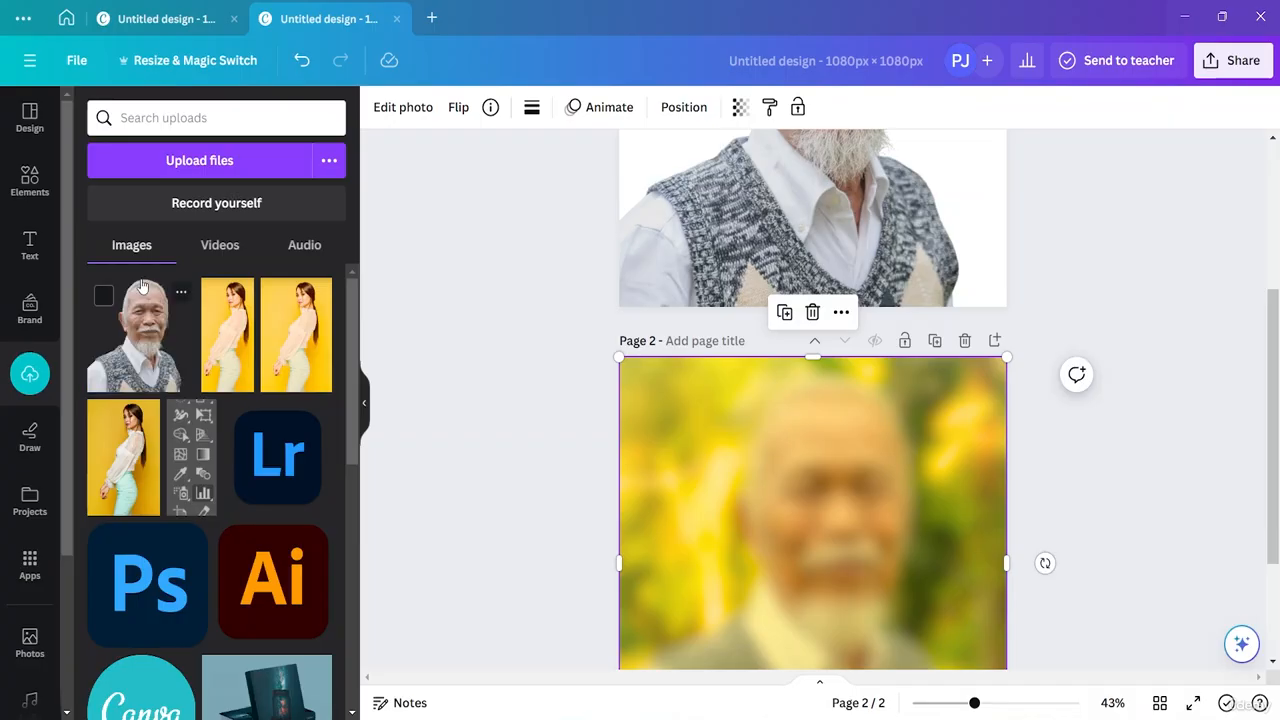
click(150, 344)
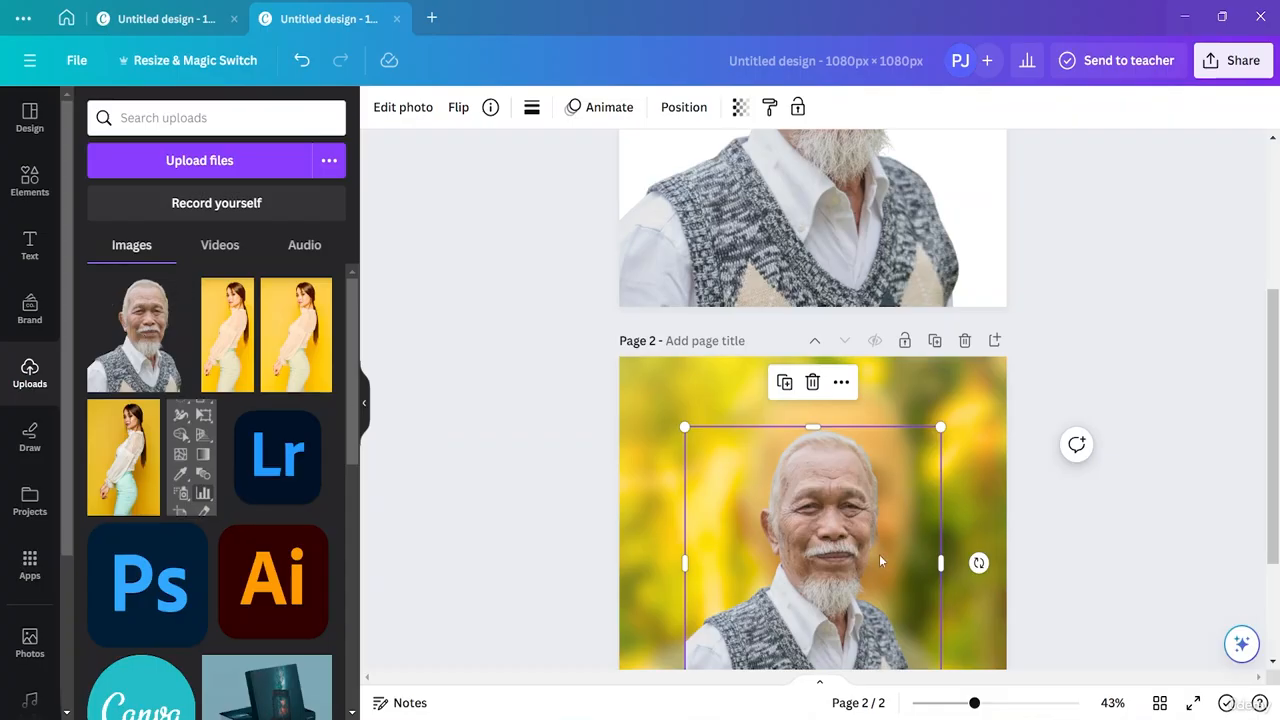
Enlarge the cut-out portrait to the page width and align it over the blurred man.
scroll(934, 481, down, 2)
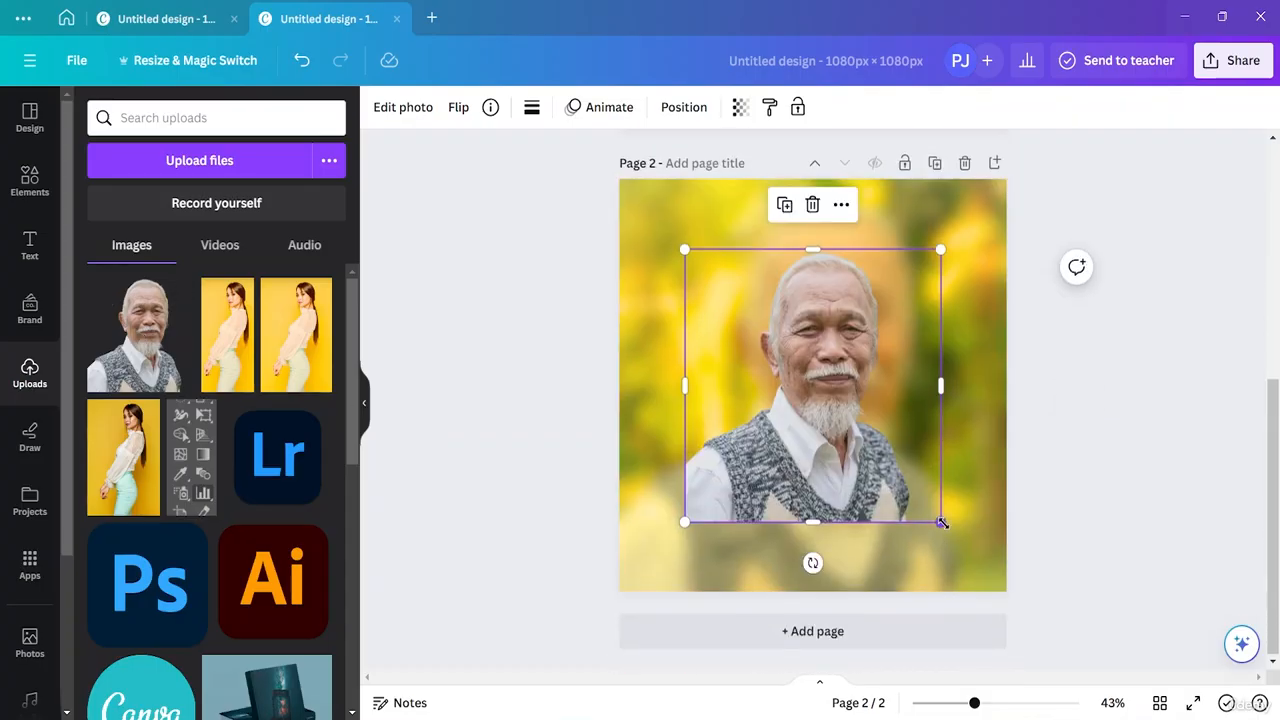
drag(823, 294, 795, 233)
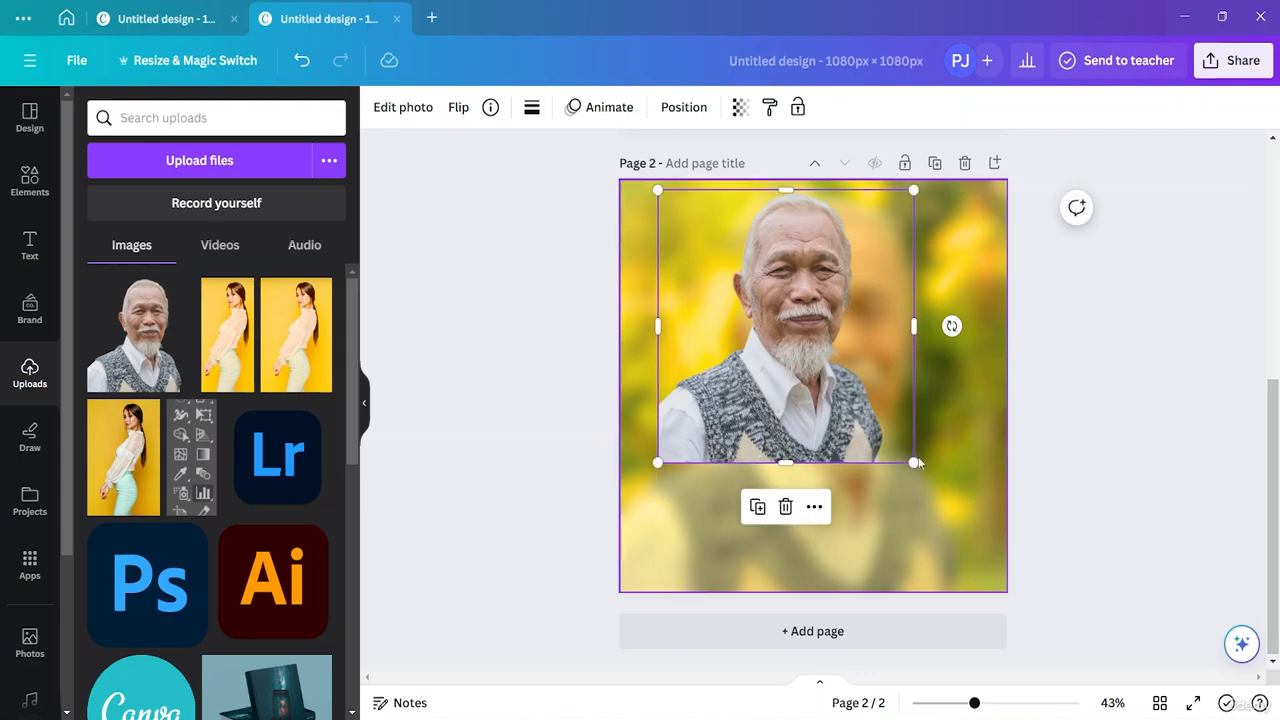
drag(913, 461, 1041, 600)
drag(903, 398, 868, 400)
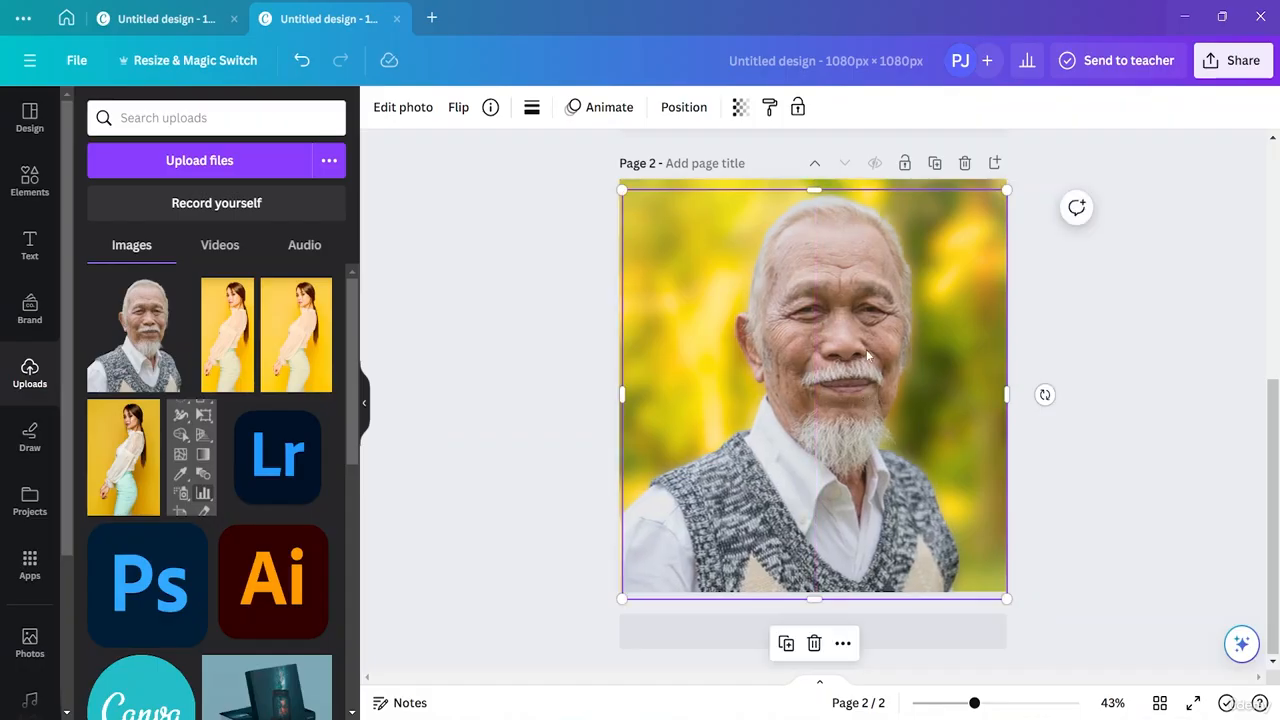
click(1155, 465)
drag(844, 408, 837, 407)
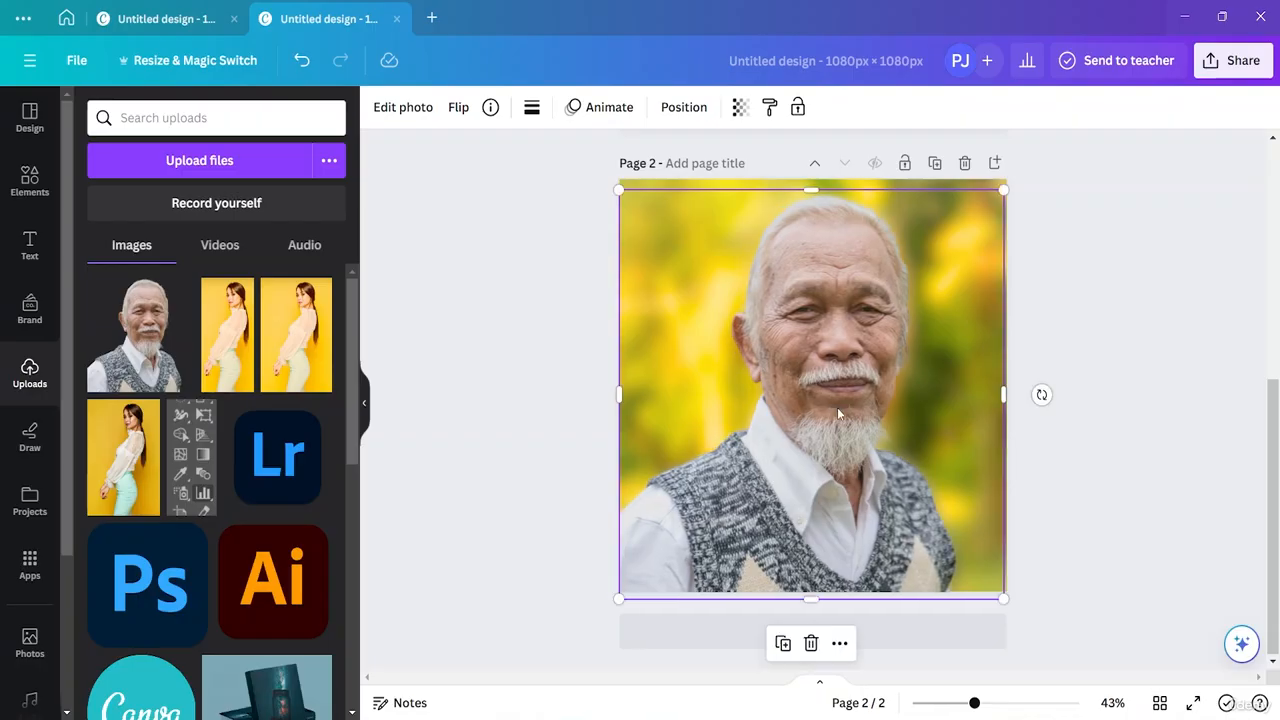
click(1090, 437)
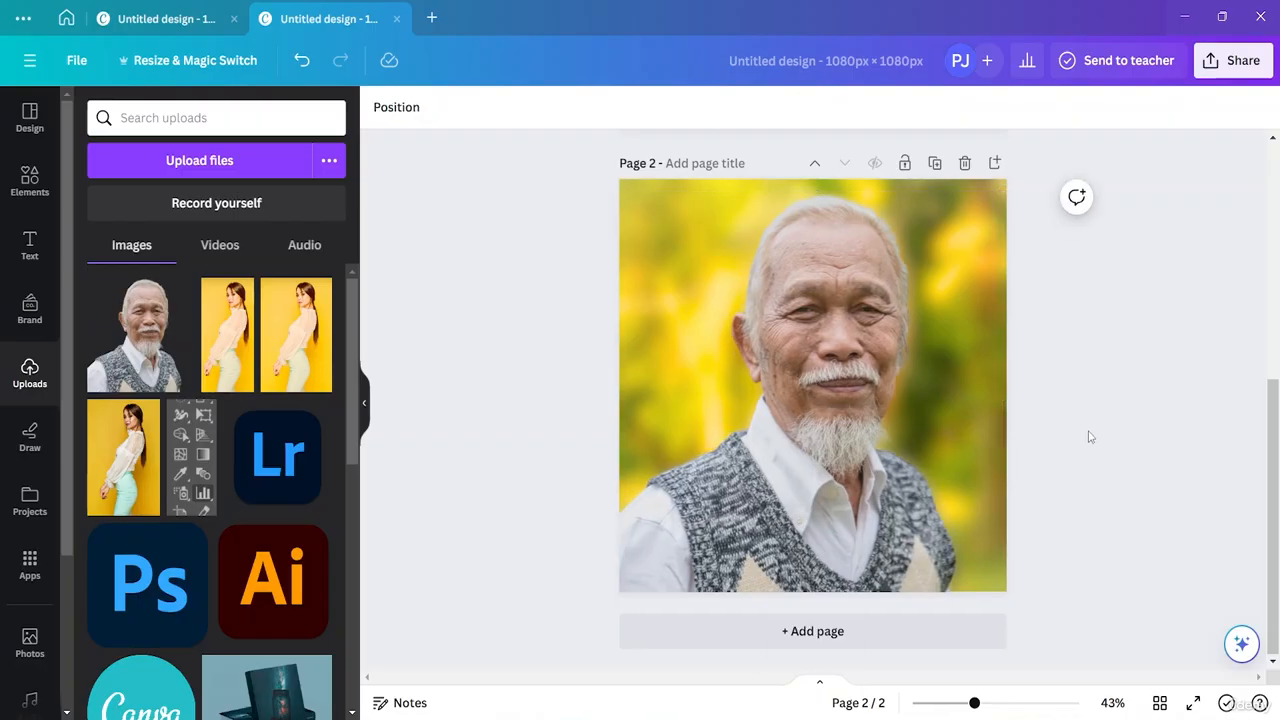
Try the Drop and Glow shadows on the cut-out portrait and apply the Outline shadow.
click(889, 327)
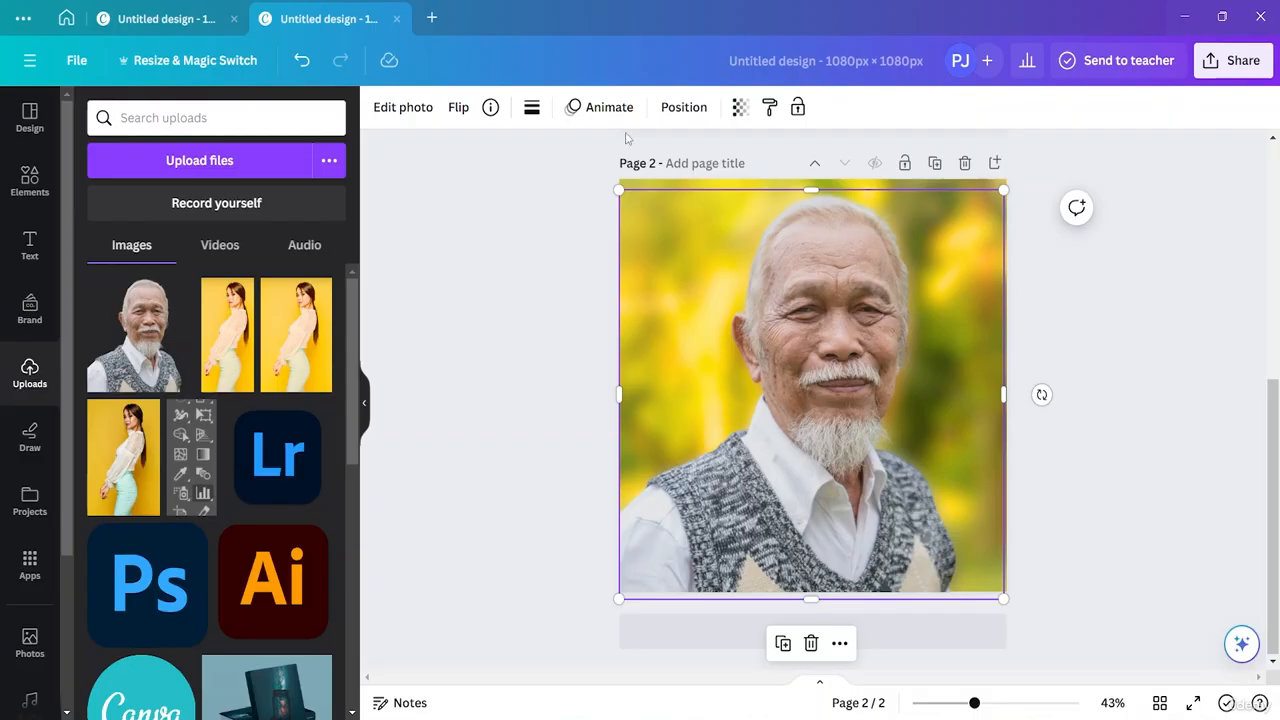
click(425, 118)
scroll(240, 570, down, 3)
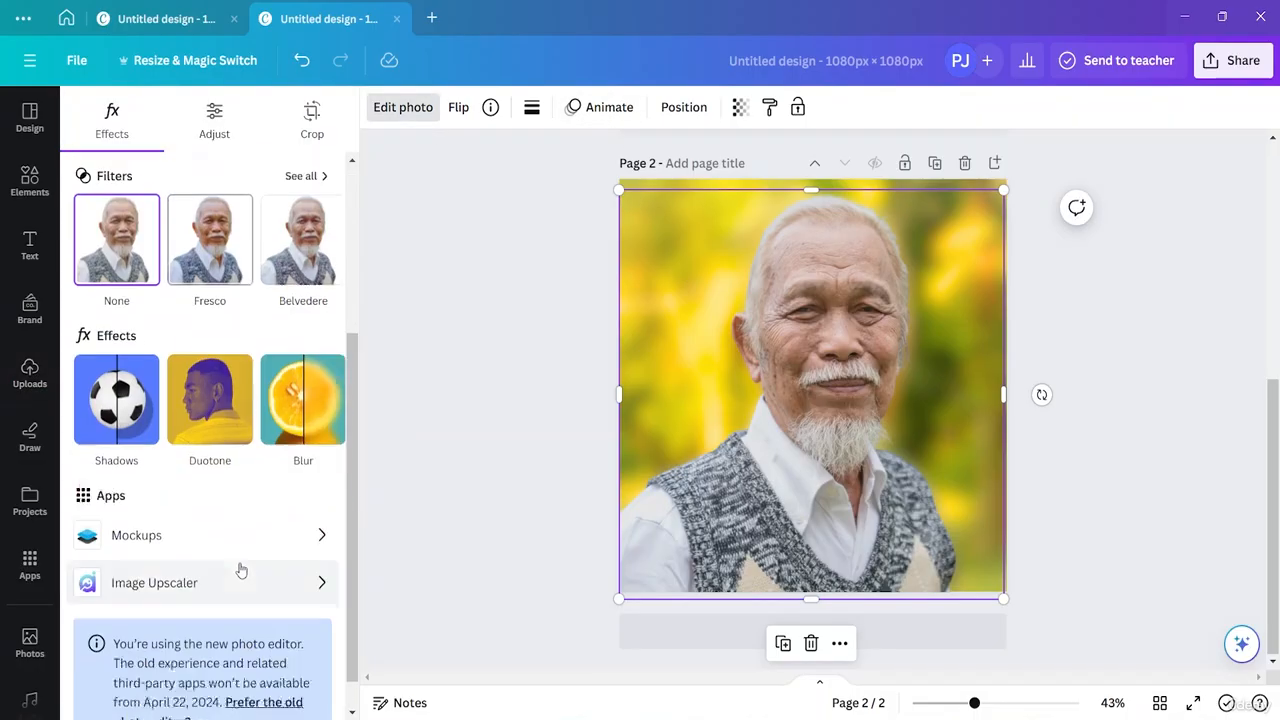
click(116, 365)
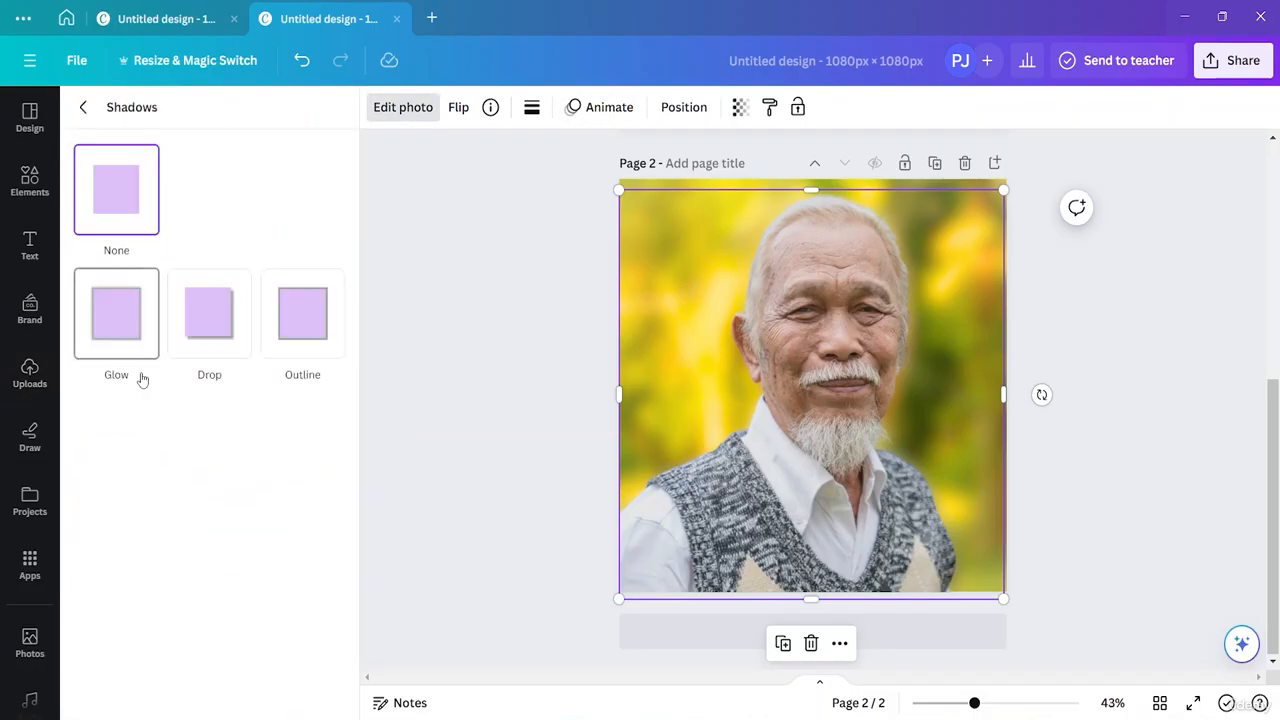
click(230, 343)
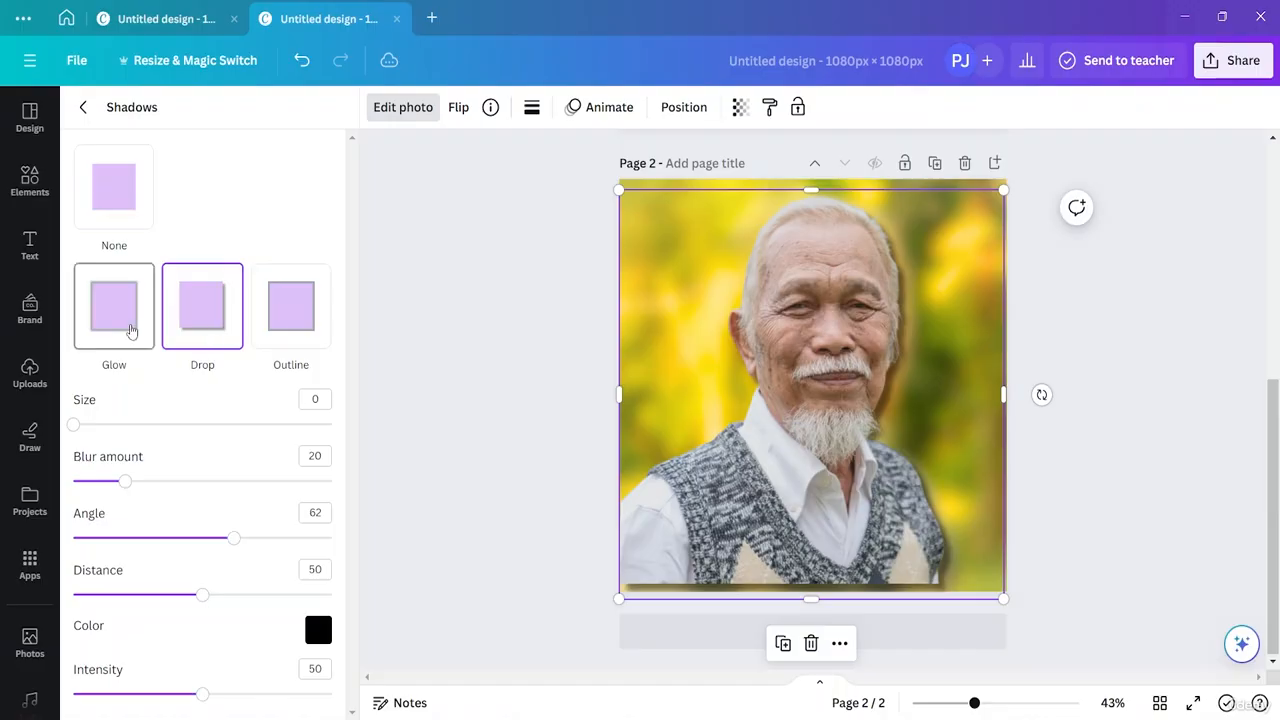
click(131, 330)
click(275, 328)
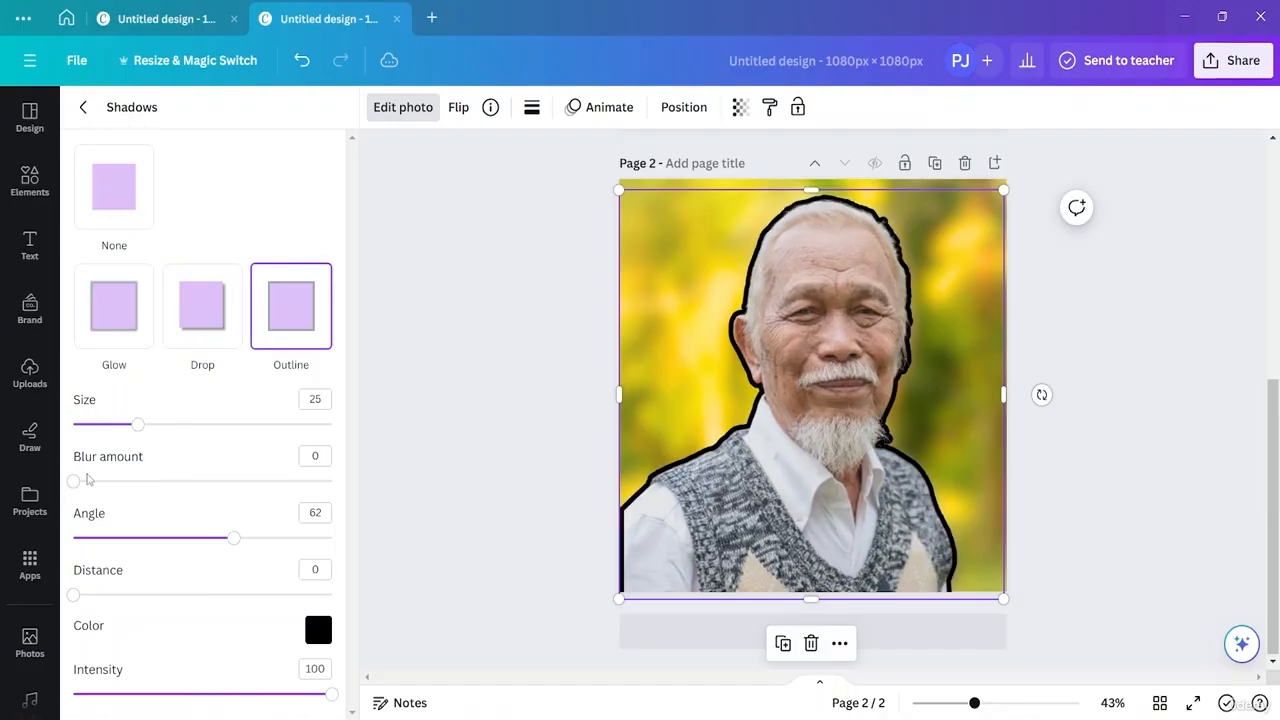
Set the outline shadow's intensity to 36, size to 5 and blur amount to 0.
mouse_move(74, 482)
mouse_down()
mouse_move(126, 481)
mouse_move(72, 481)
mouse_up()
drag(136, 427, 226, 425)
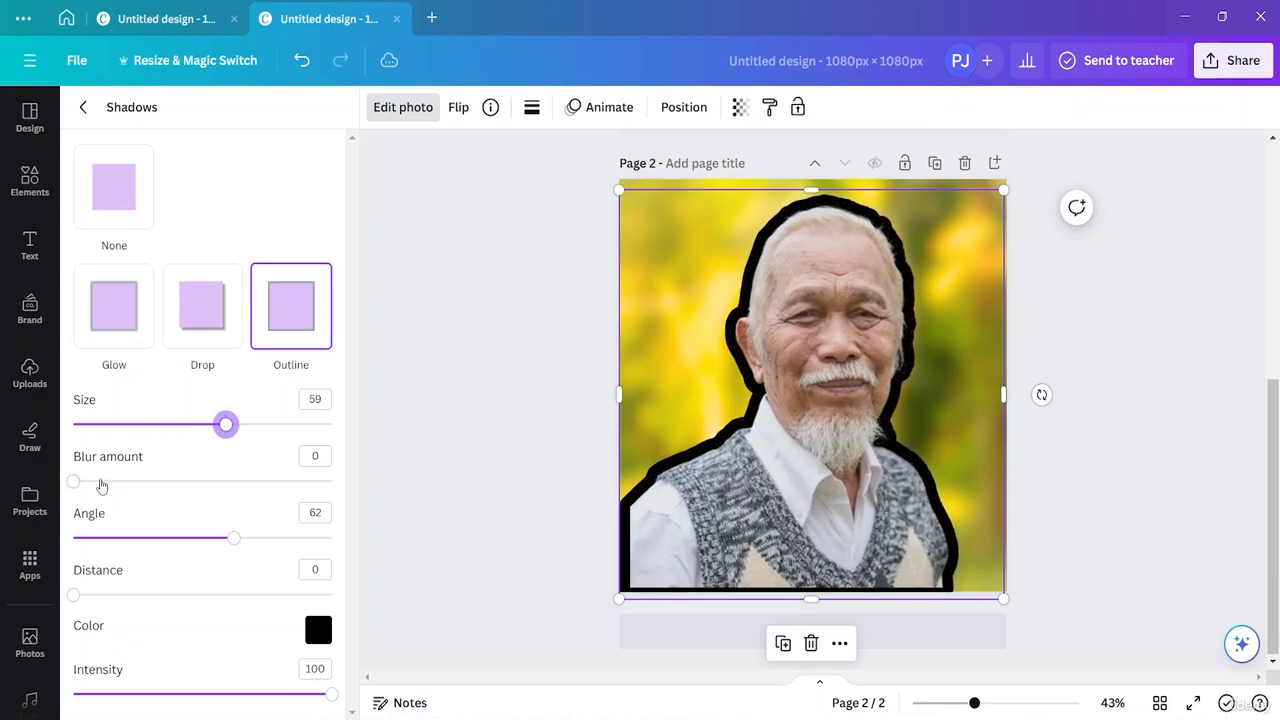
drag(92, 484, 33, 512)
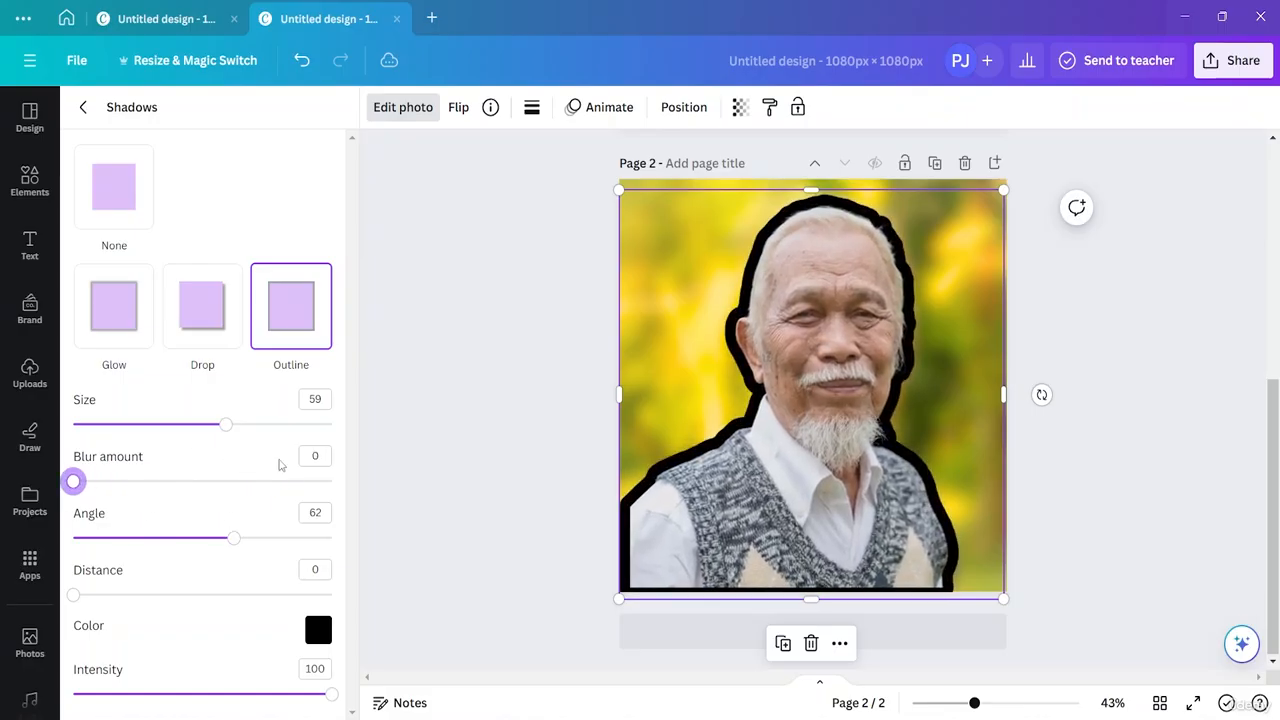
click(318, 629)
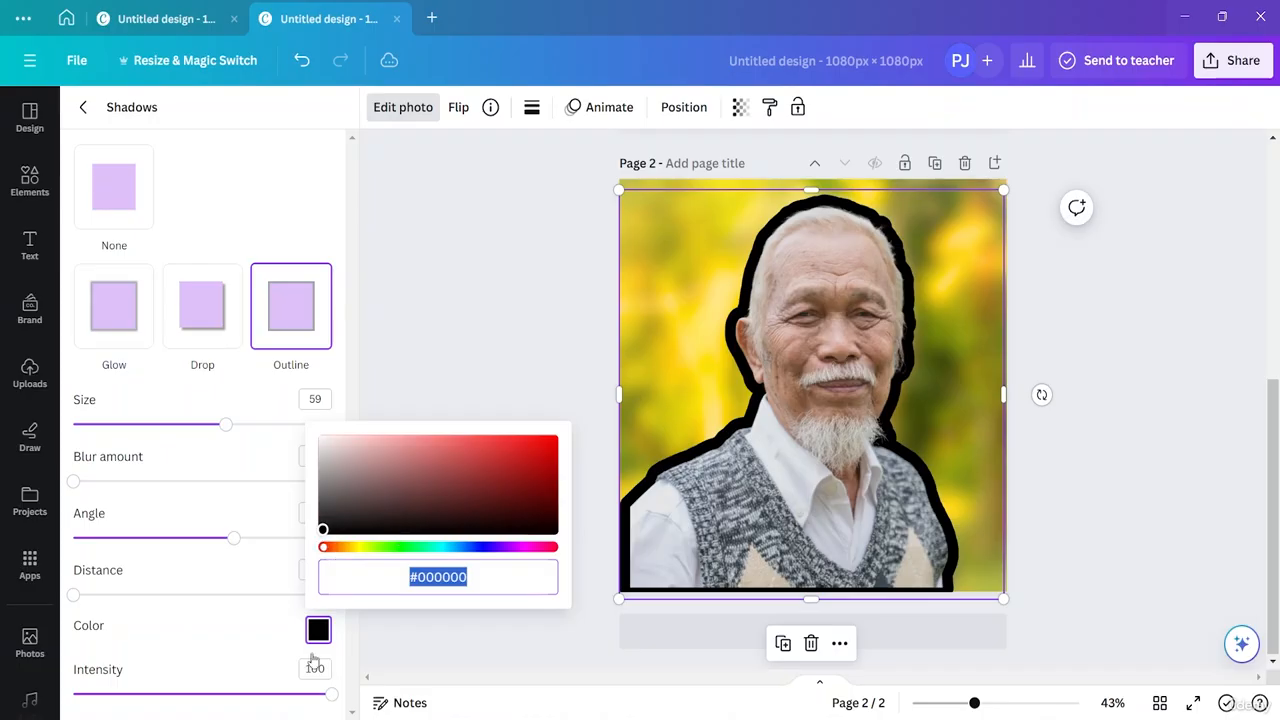
drag(331, 699, 168, 705)
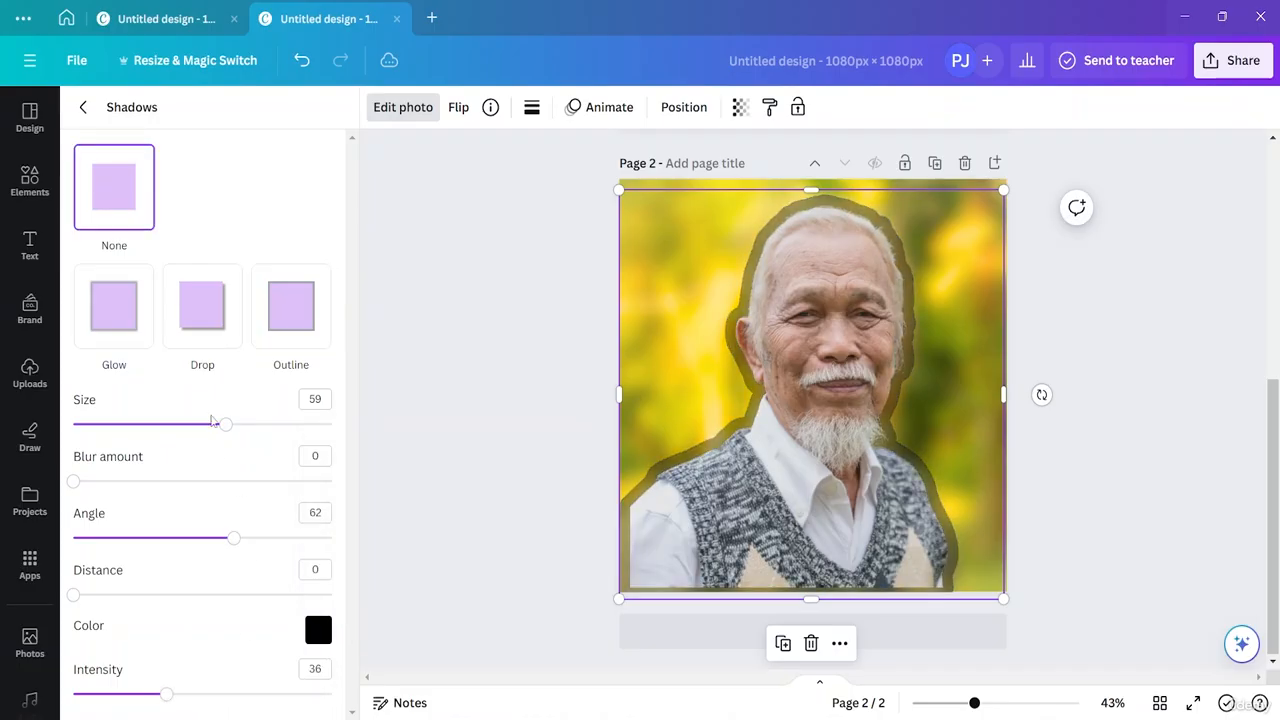
mouse_move(73, 486)
mouse_down()
mouse_move(85, 491)
mouse_move(63, 500)
mouse_up()
drag(227, 427, 88, 452)
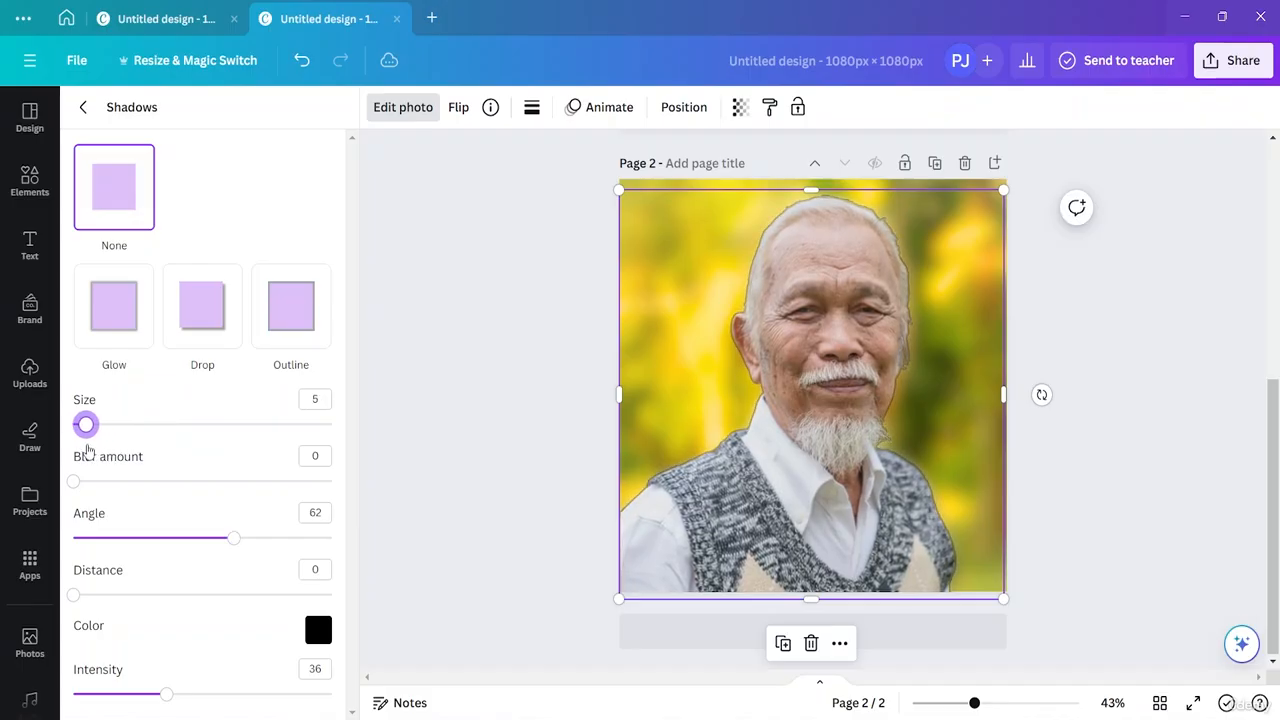
key(Escape)
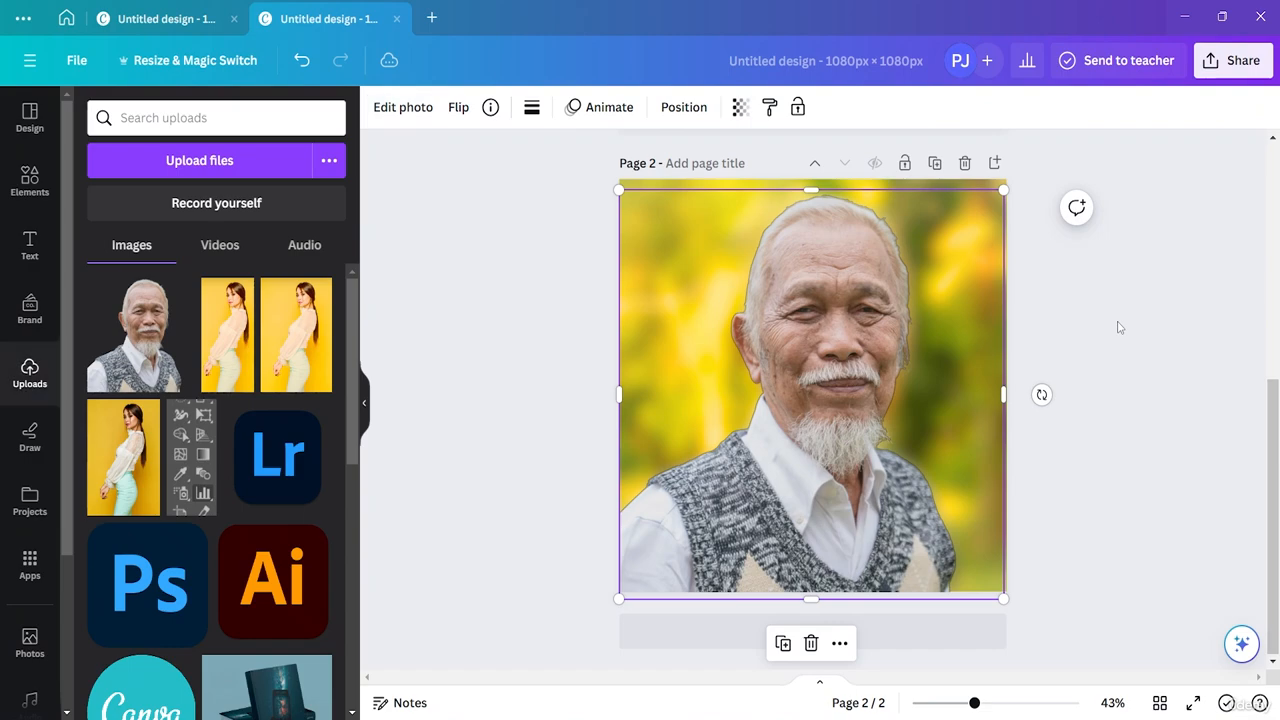
click(1199, 356)
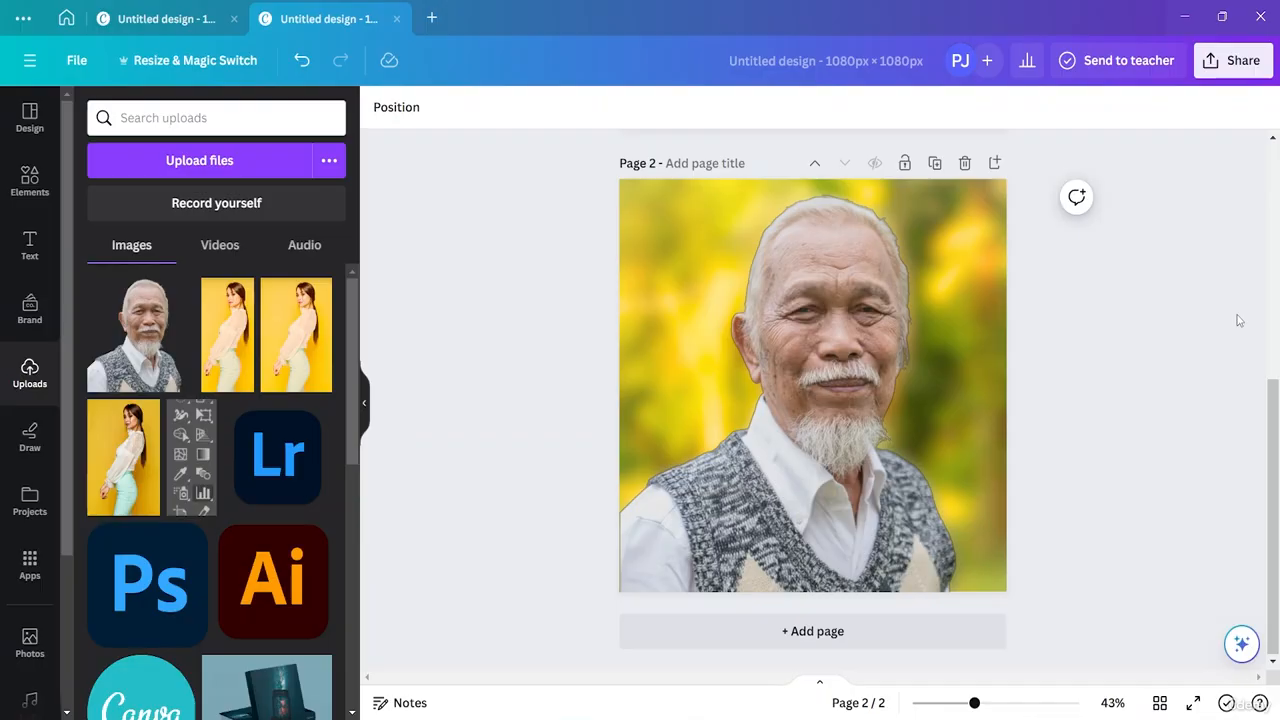
Review the portraits on both pages and compare them with the woman's portrait in the other open design.
scroll(1255, 403, up, 5)
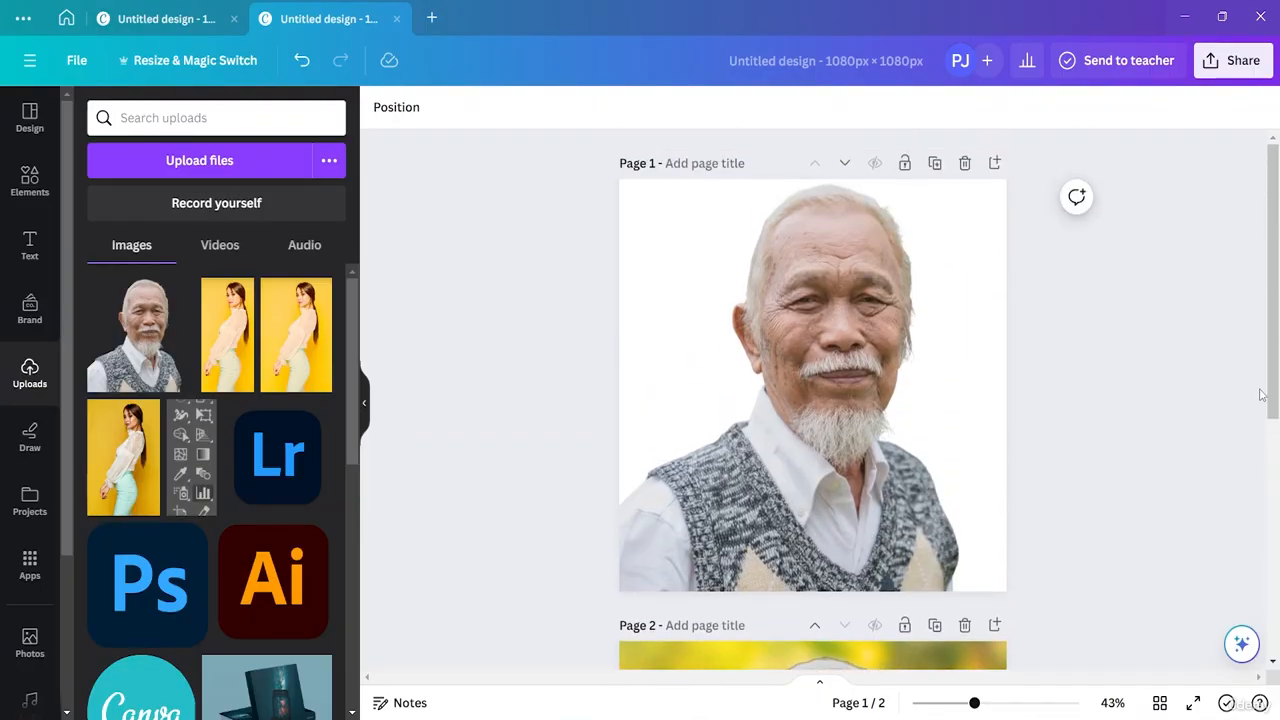
scroll(1261, 395, down, 5)
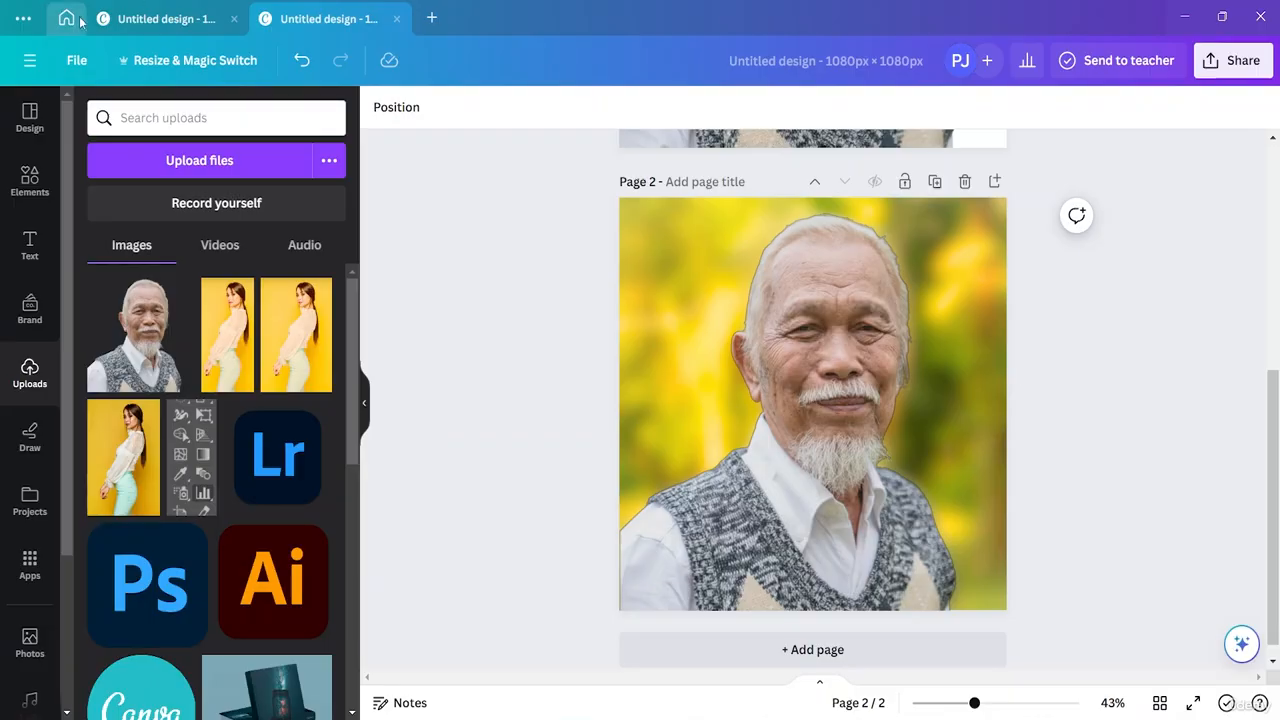
click(160, 18)
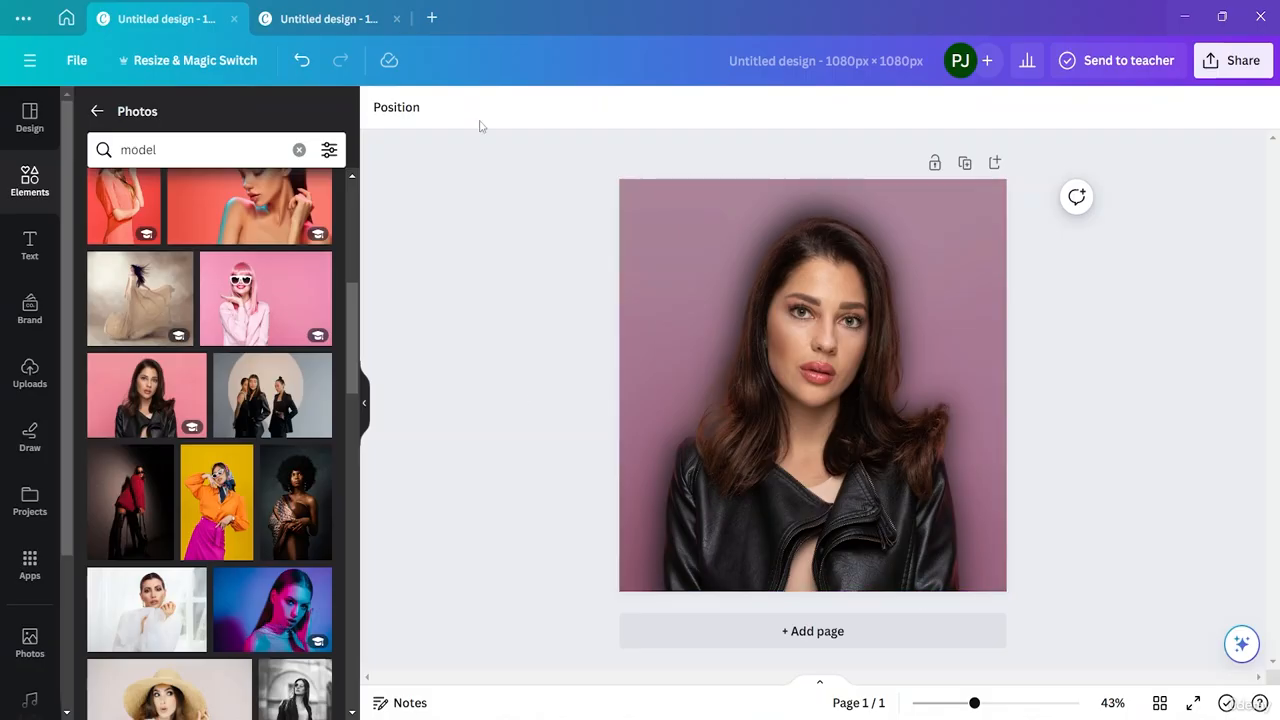
click(308, 20)
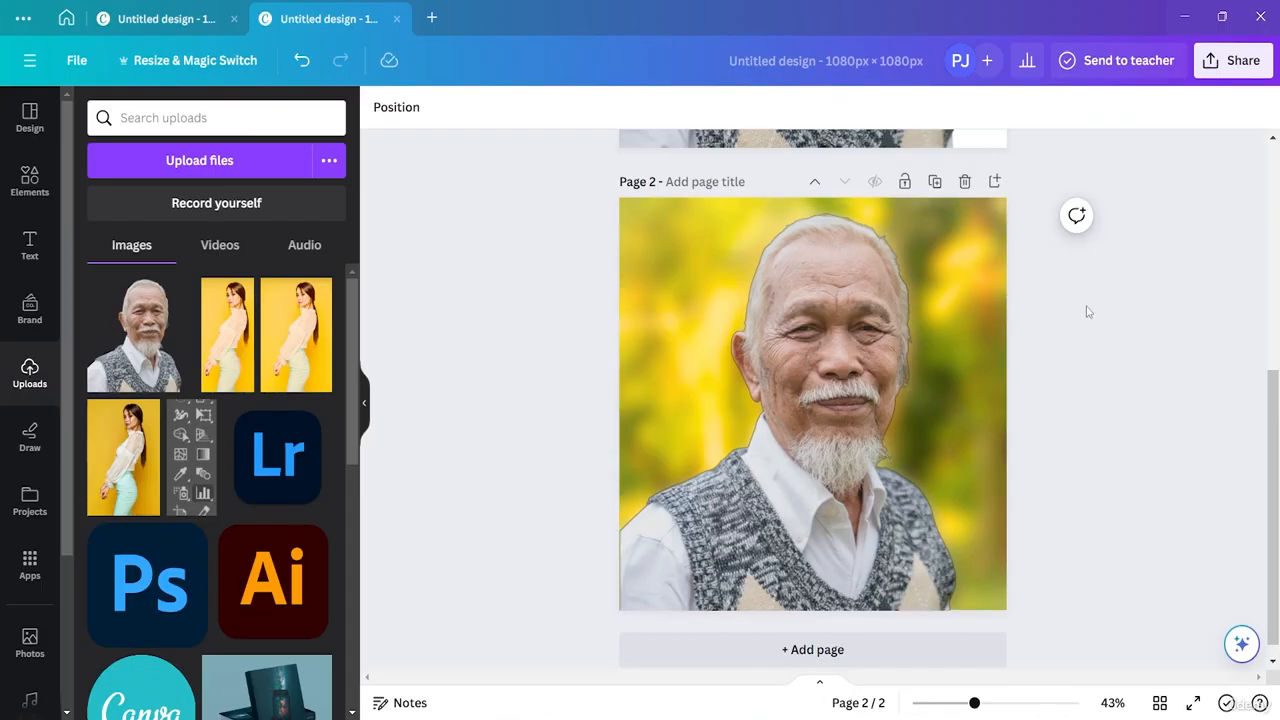
scroll(1088, 312, up, 2)
scroll(1088, 312, up, 3)
scroll(932, 500, down, 5)
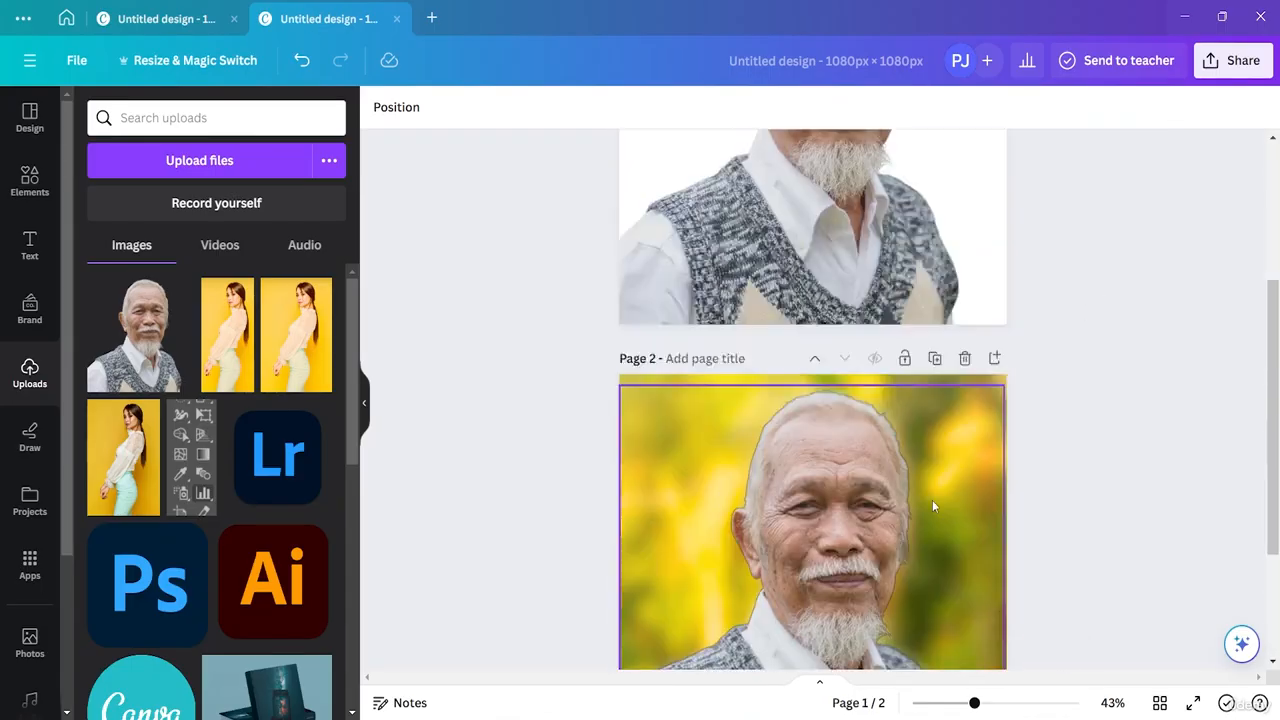
click(976, 395)
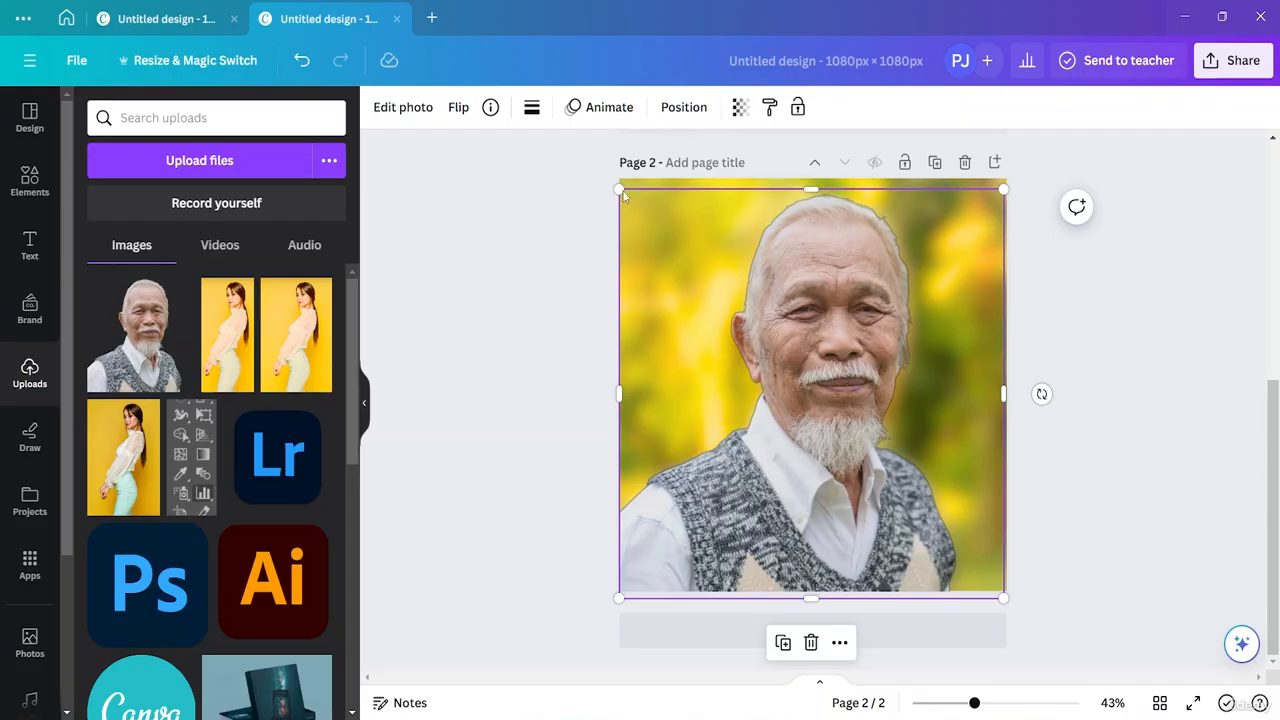
Download only page 2 of the design as a PNG, leaving page 1 out of the export.
click(1232, 60)
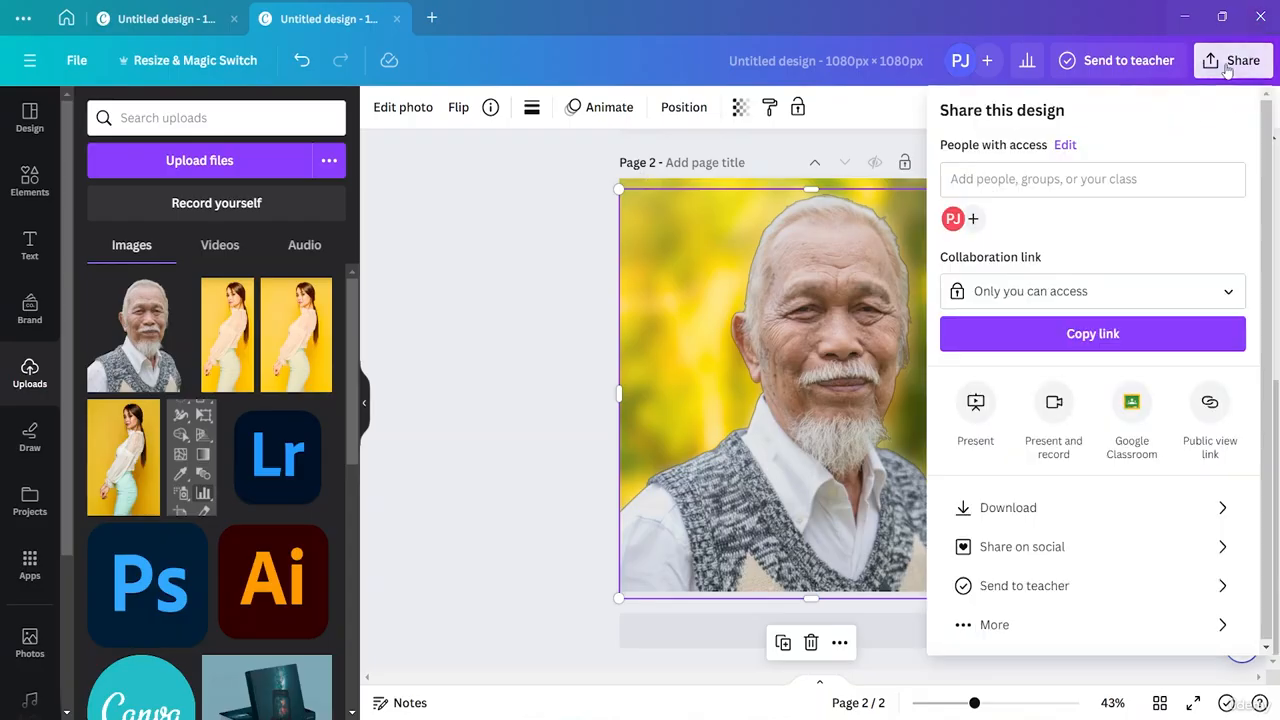
click(1073, 517)
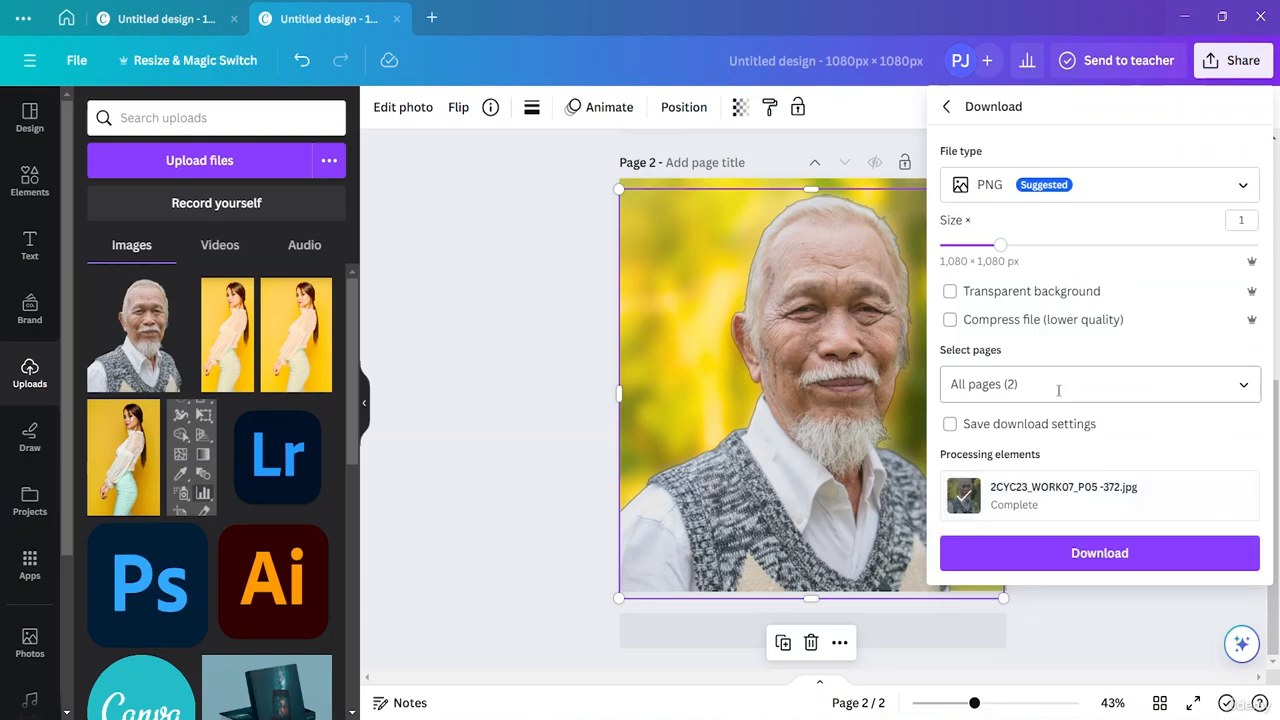
click(1245, 389)
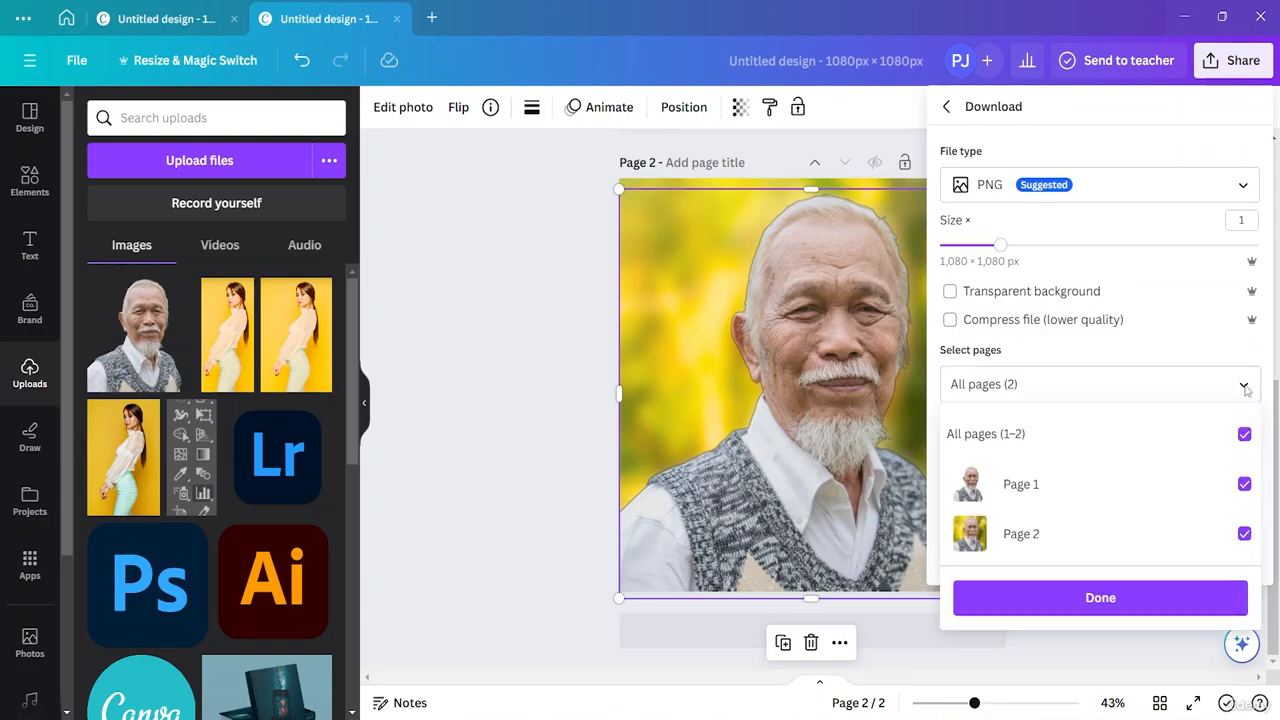
click(1244, 486)
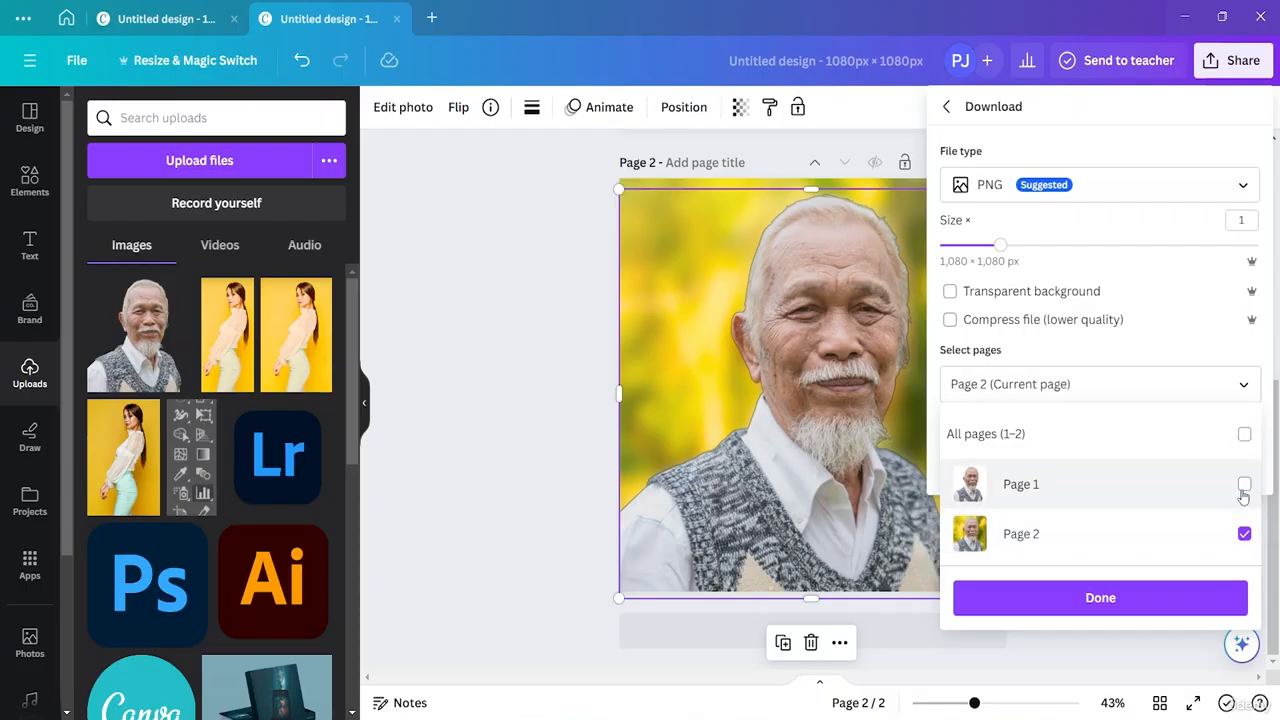
click(1067, 598)
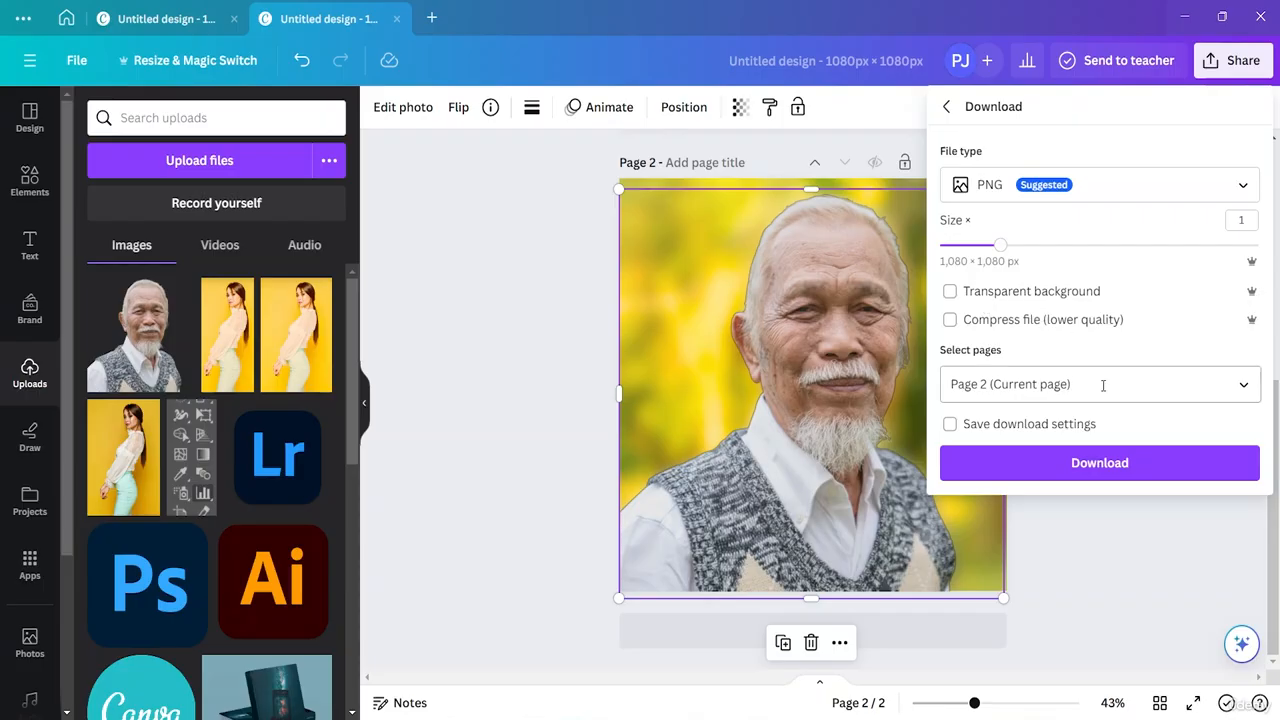
click(1097, 463)
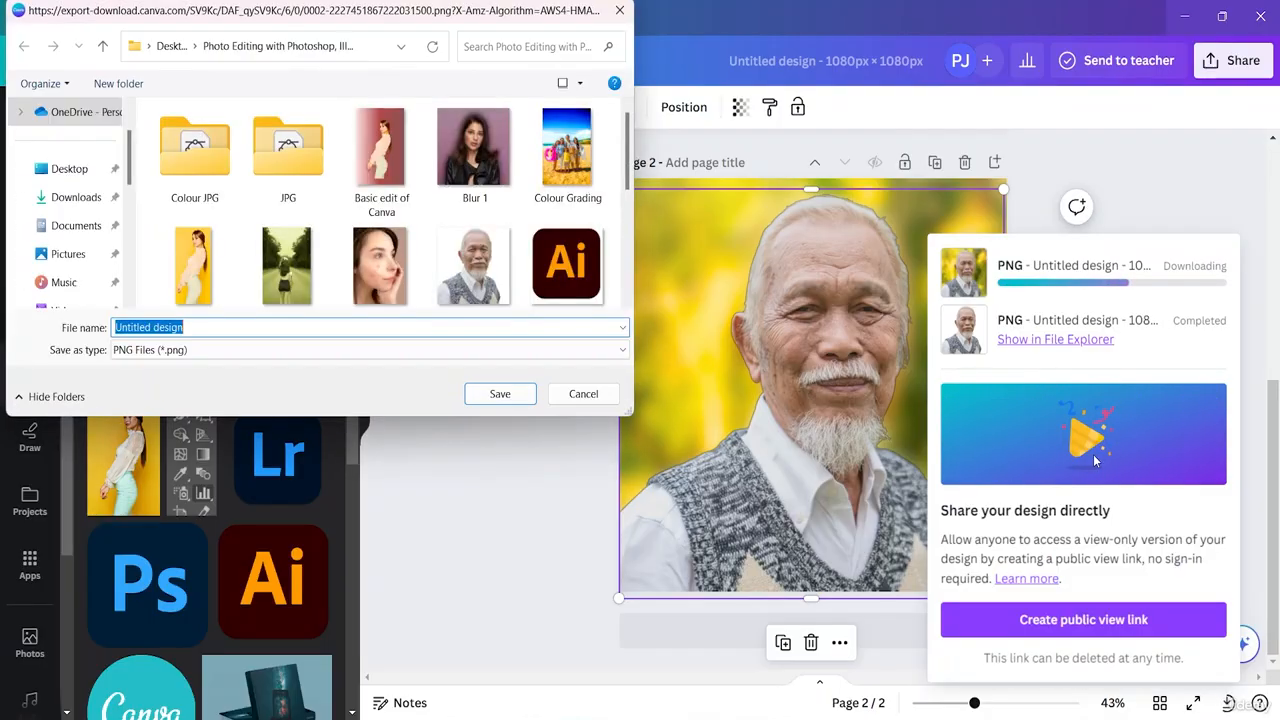
Save the exported PNG as "Blur 2" in the second Photo Editing with Photoshop, Illustrator, Canva and Lightroom folder on the Desktop.
key(BackSpace)
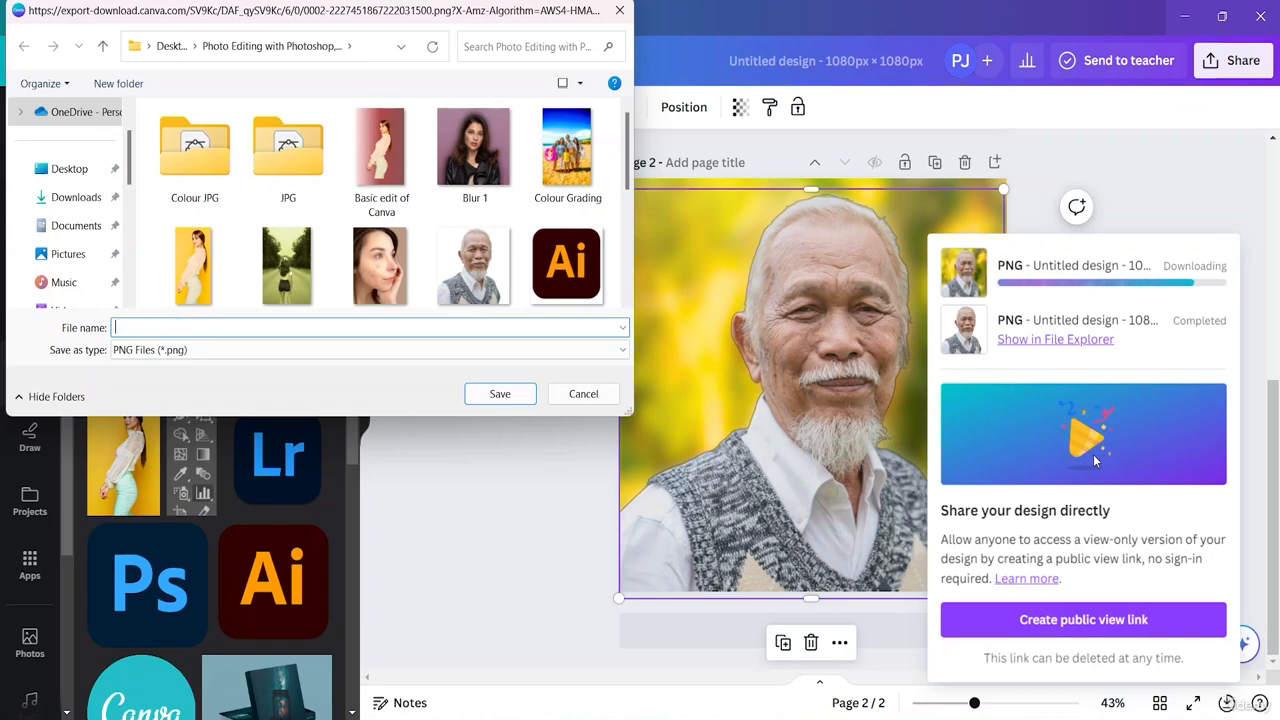
text(Blur 2)
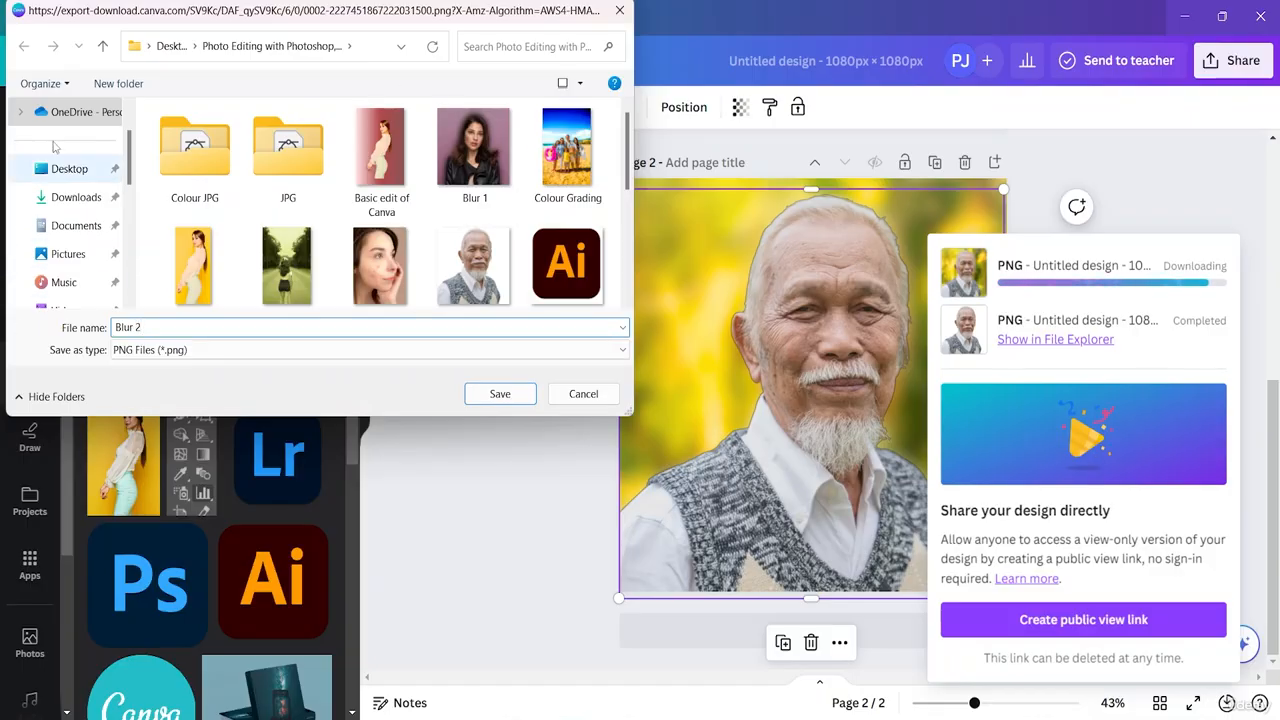
click(66, 170)
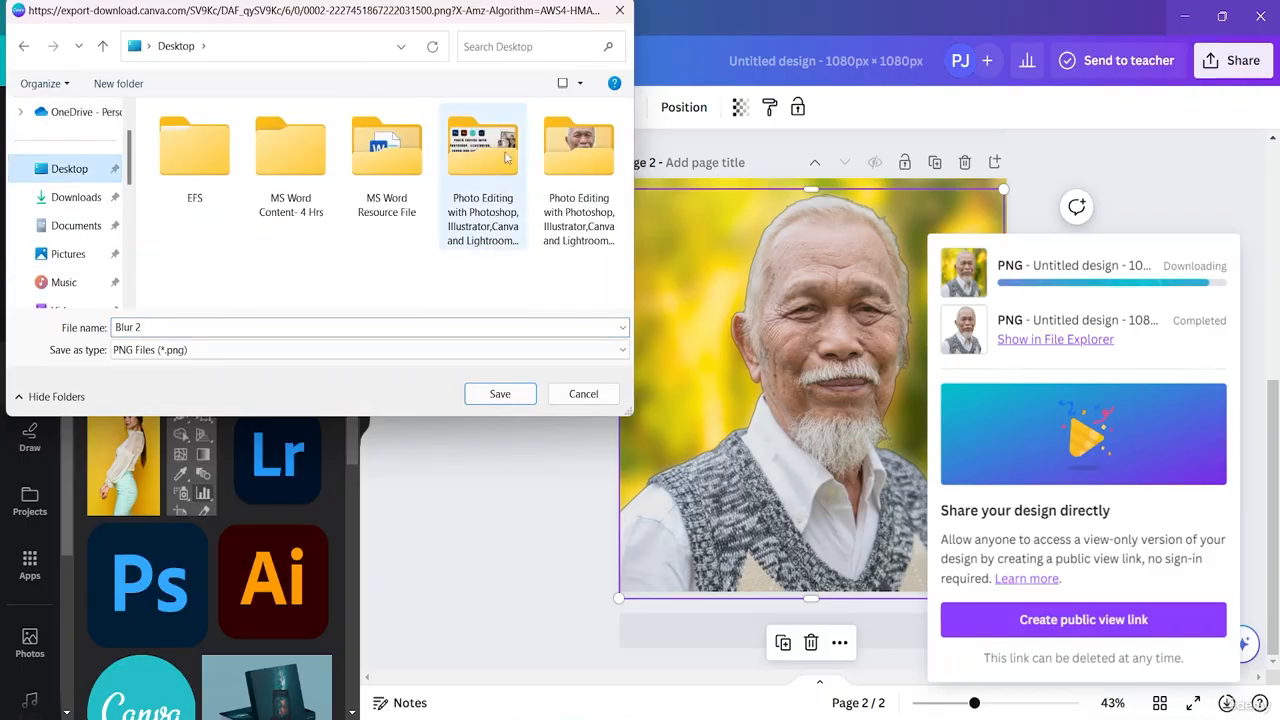
double_click(583, 220)
scroll(425, 228, down, 5)
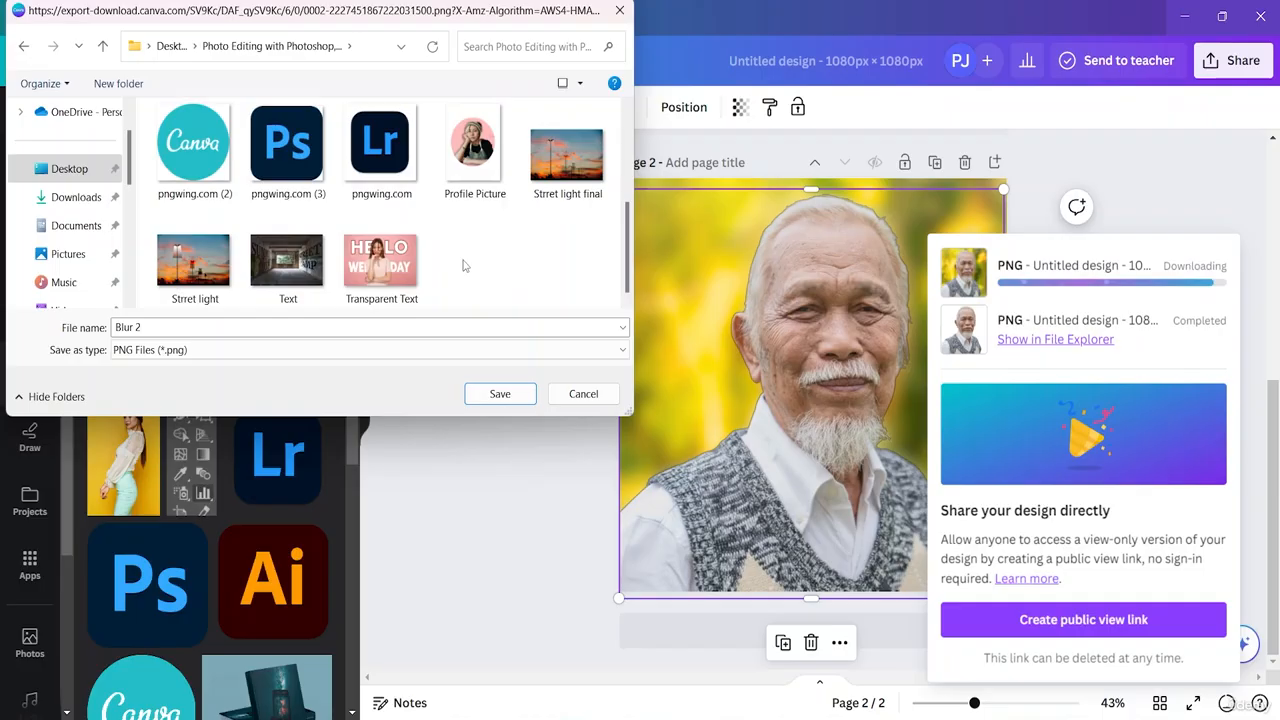
click(502, 394)
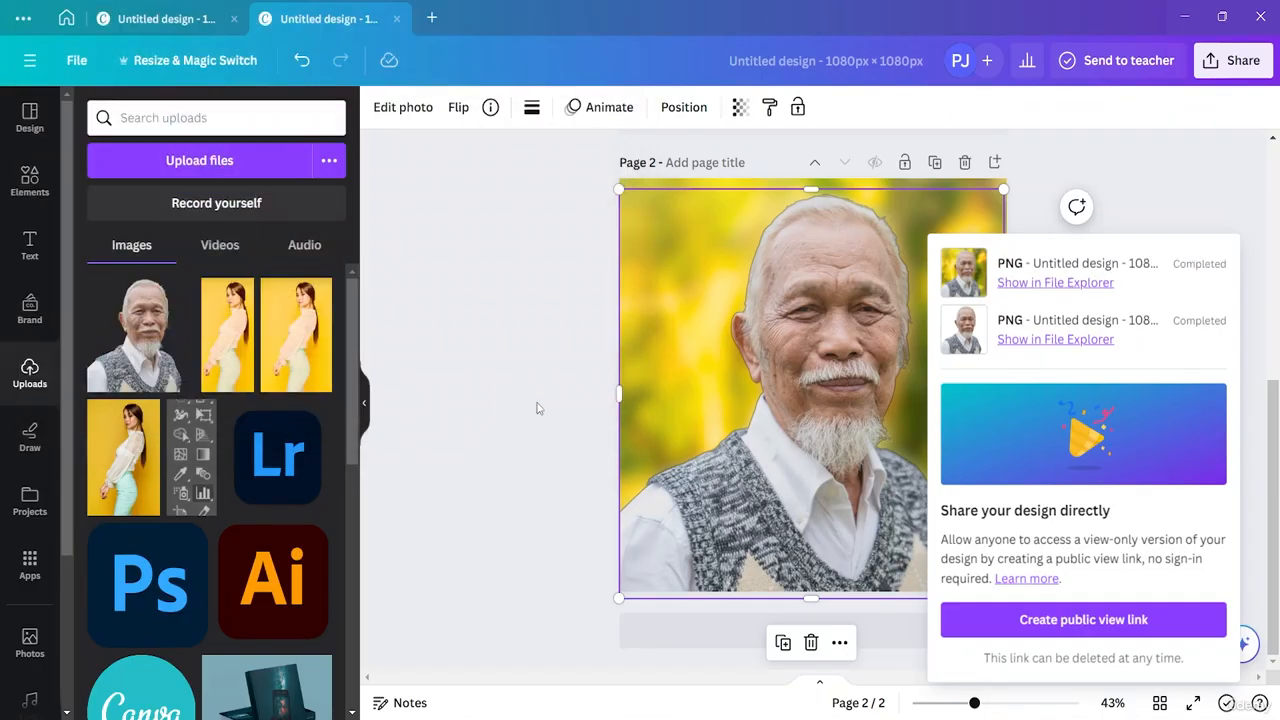
click(1140, 191)
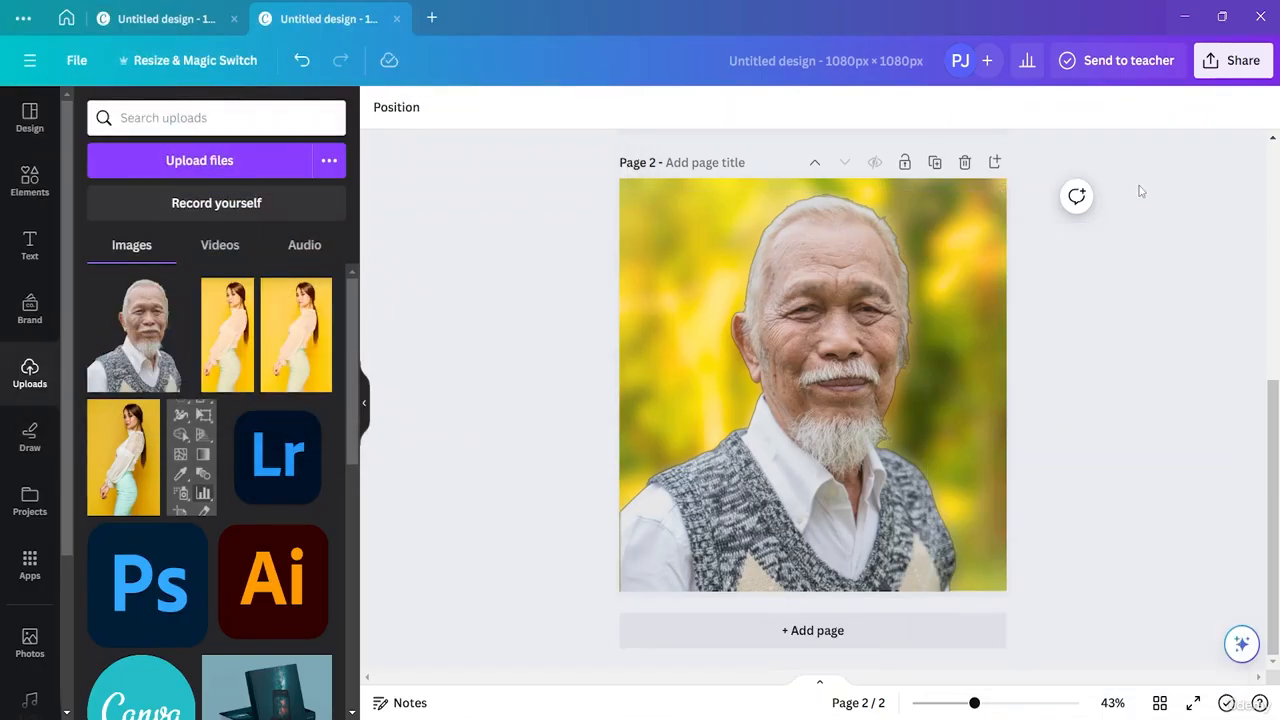